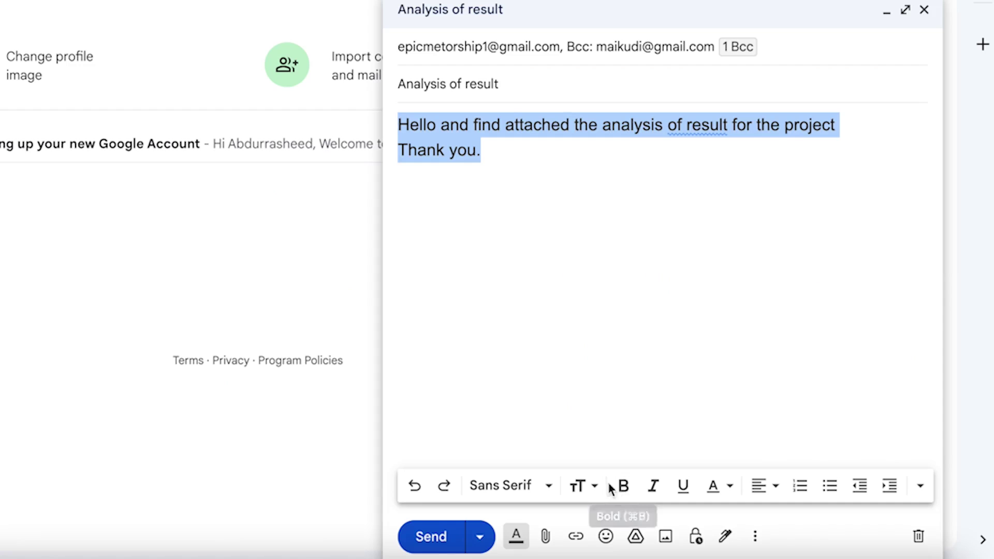
Make the body text bold italic on a cyan background, no underline, then open an incognito window.
{"action": "left_click", "coordinate": [622, 494]}
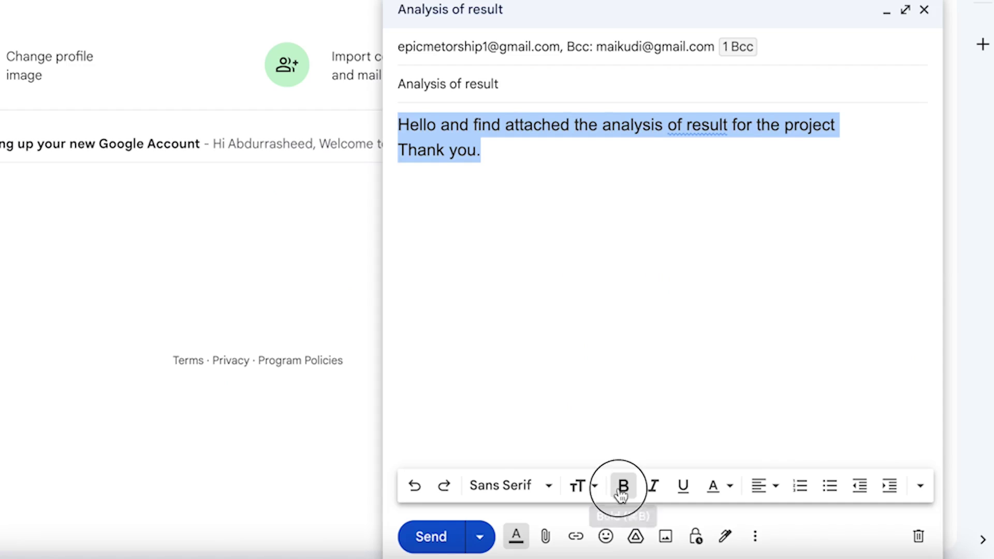
{"action": "left_click", "coordinate": [654, 489]}
{"action": "left_click", "coordinate": [683, 489]}
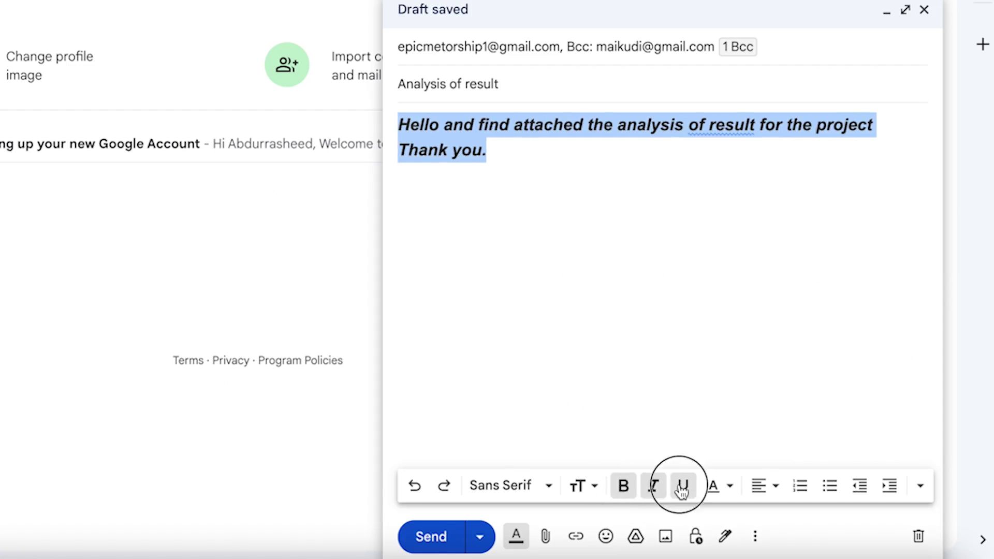
{"action": "left_click", "coordinate": [723, 491]}
{"action": "left_click", "coordinate": [525, 353]}
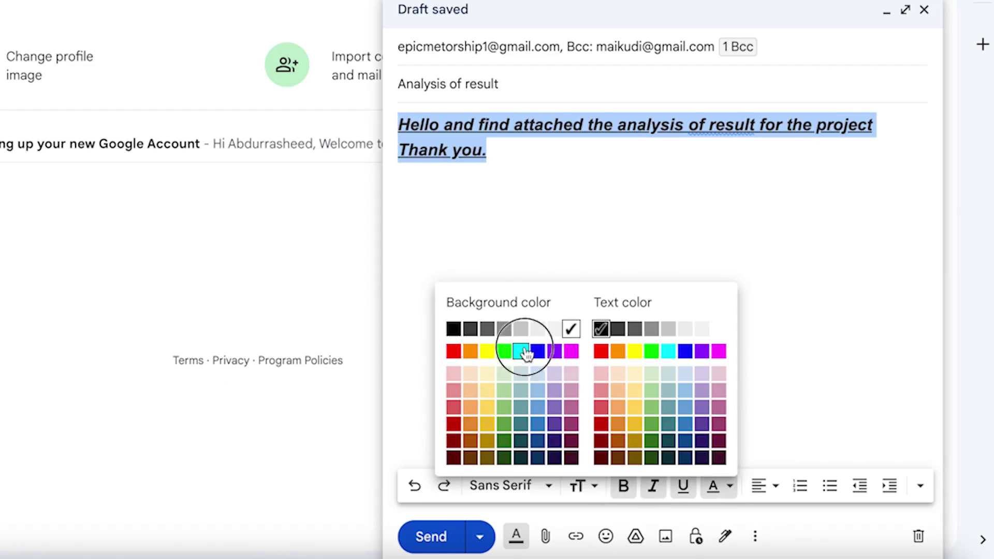
{"action": "left_click", "coordinate": [684, 489]}
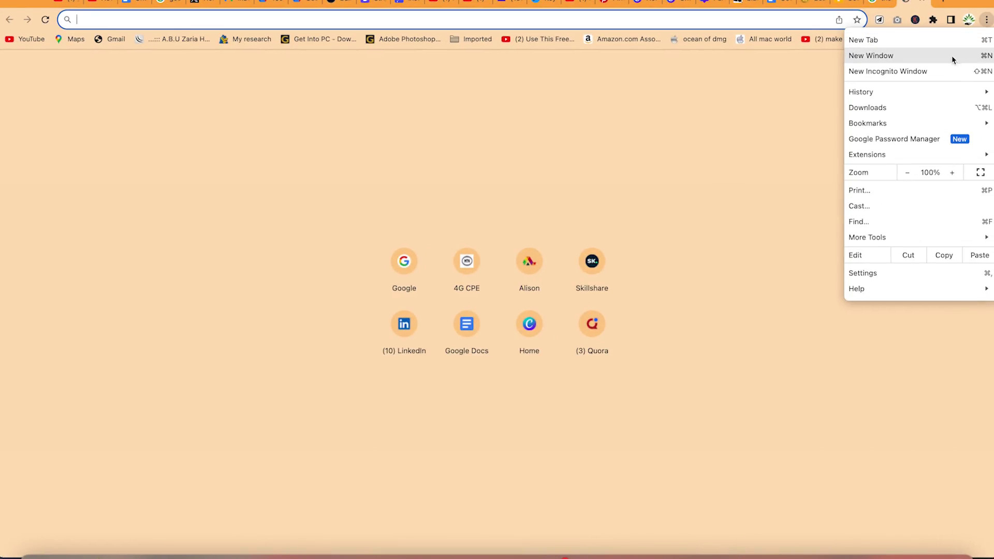
{"action": "left_click", "coordinate": [947, 68]}
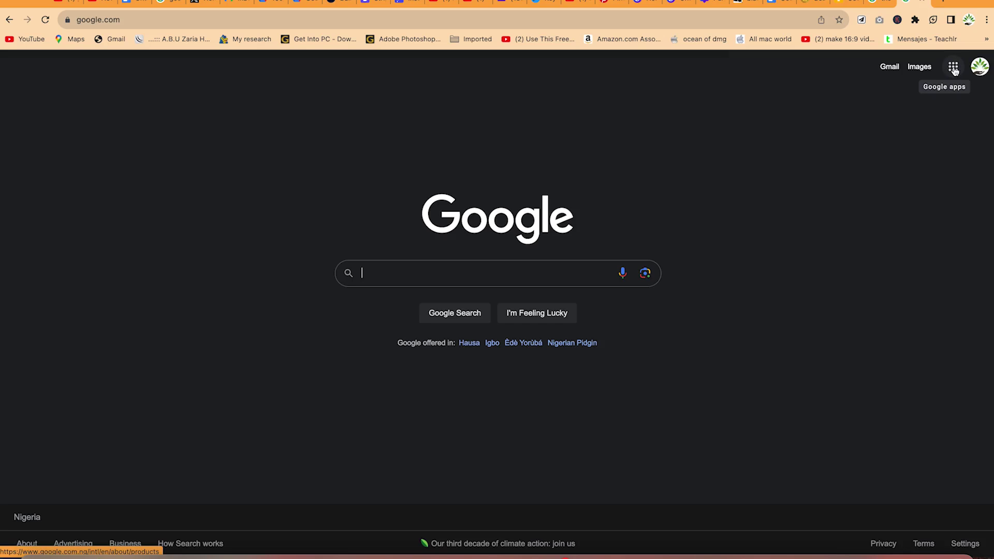
Rearrange the Google apps list so Gmail sits next to Meet, then launch Gmail.
{"action": "left_click", "coordinate": [954, 68]}
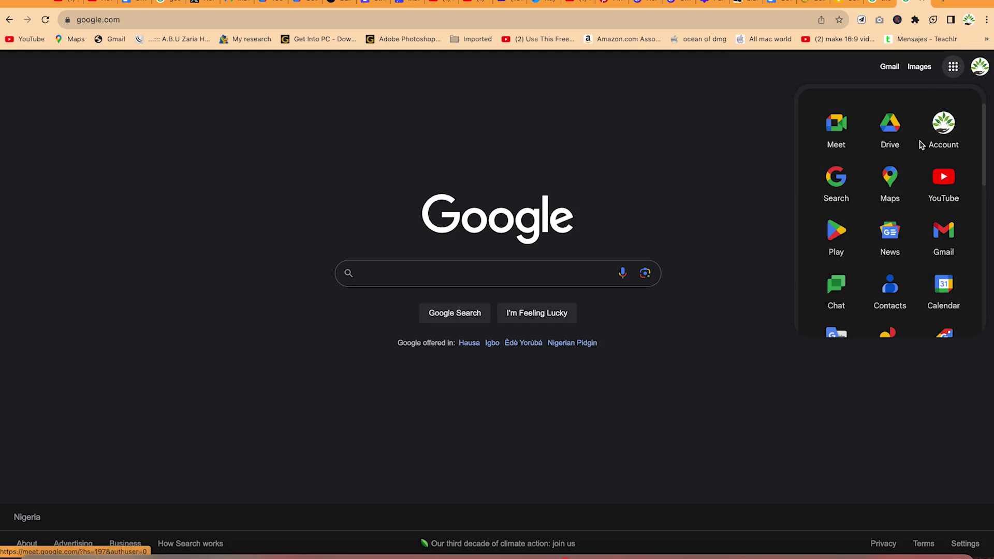
{"action": "scroll", "coordinate": [896, 269], "scroll_direction": "down", "scroll_amount": 5}
{"action": "scroll", "coordinate": [899, 264], "scroll_direction": "down", "scroll_amount": 5}
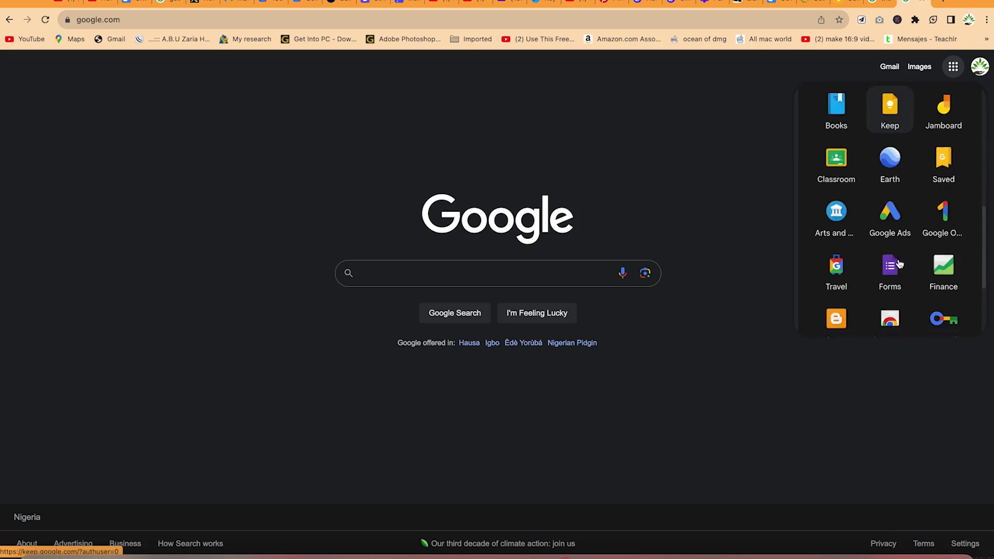
{"action": "scroll", "coordinate": [899, 263], "scroll_direction": "up", "scroll_amount": 10}
{"action": "mouse_move", "coordinate": [890, 127]}
{"action": "left_mouse_down"}
{"action": "mouse_move", "coordinate": [878, 173]}
{"action": "mouse_move", "coordinate": [939, 246]}
{"action": "mouse_move", "coordinate": [846, 271]}
{"action": "mouse_move", "coordinate": [848, 213]}
{"action": "mouse_move", "coordinate": [921, 182]}
{"action": "mouse_move", "coordinate": [884, 160]}
{"action": "mouse_move", "coordinate": [943, 162]}
{"action": "mouse_move", "coordinate": [887, 131]}
{"action": "left_mouse_up"}
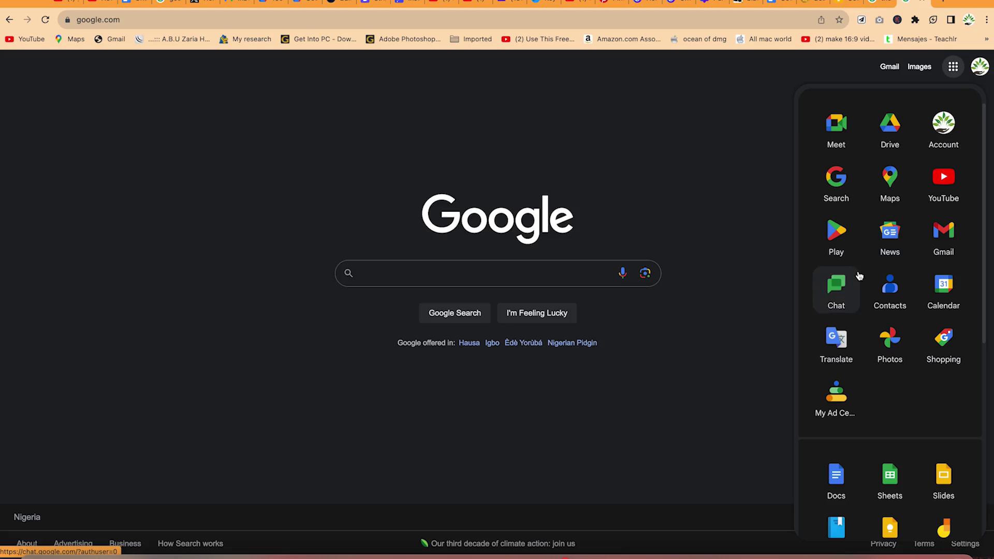
{"action": "left_click_drag", "start_coordinate": [949, 245], "coordinate": [896, 130]}
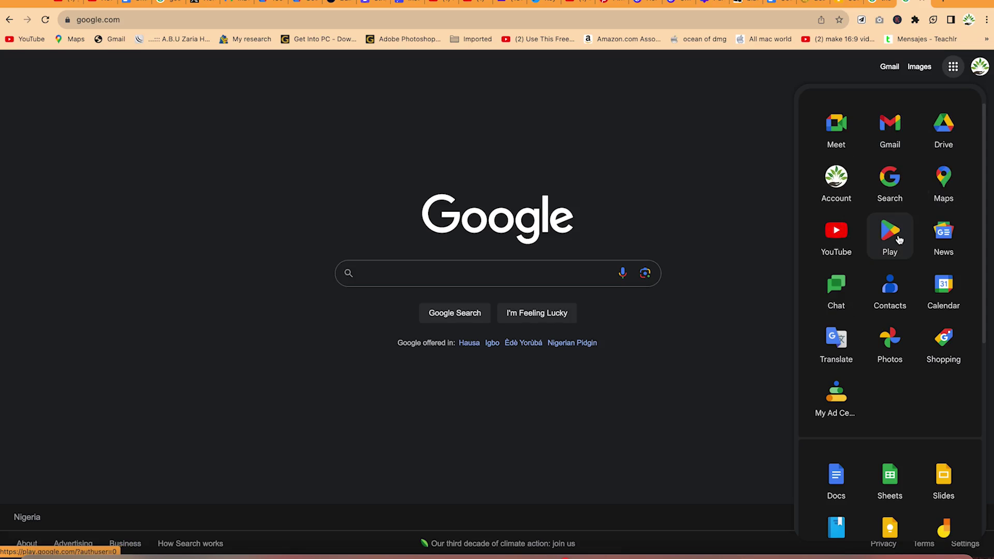
{"action": "left_click", "coordinate": [891, 130]}
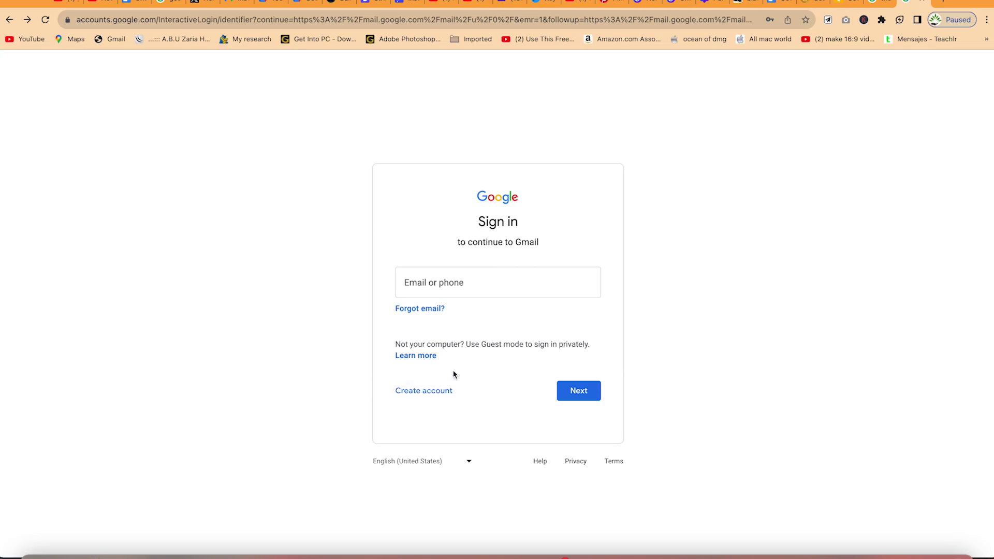
Load gmail.com in a new tab and bring up the Create account options.
{"action": "left_click", "coordinate": [947, 1]}
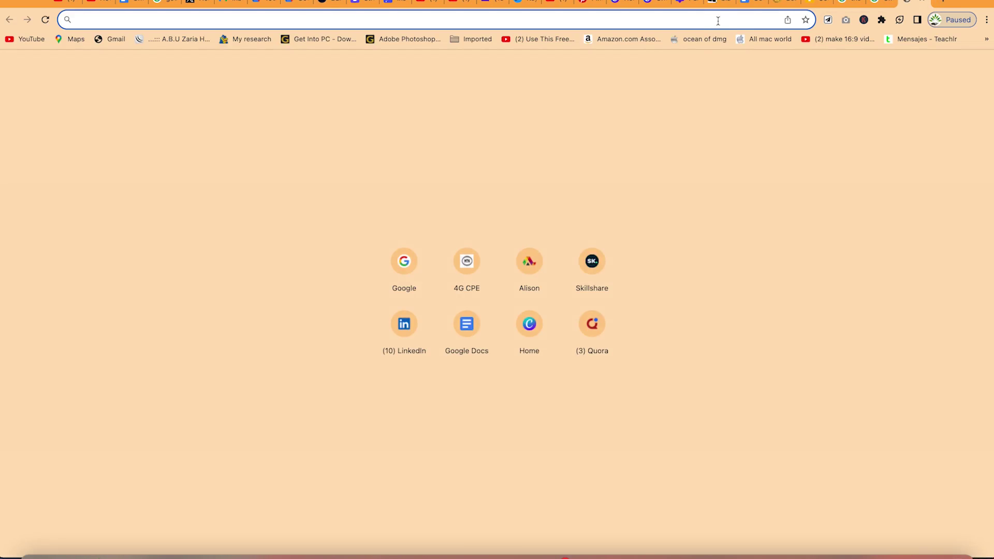
{"action": "type", "text": "gmail.com"}
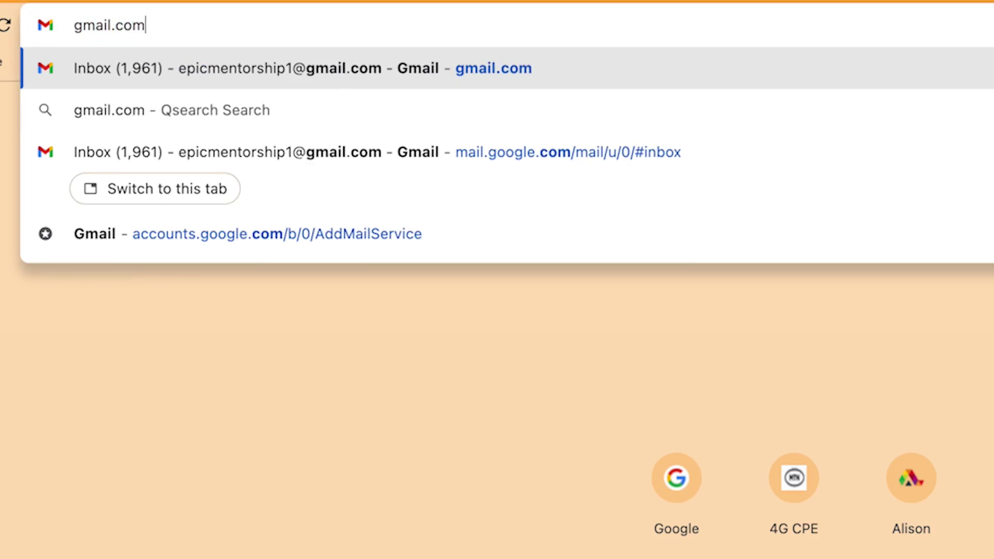
{"action": "key", "text": "Return"}
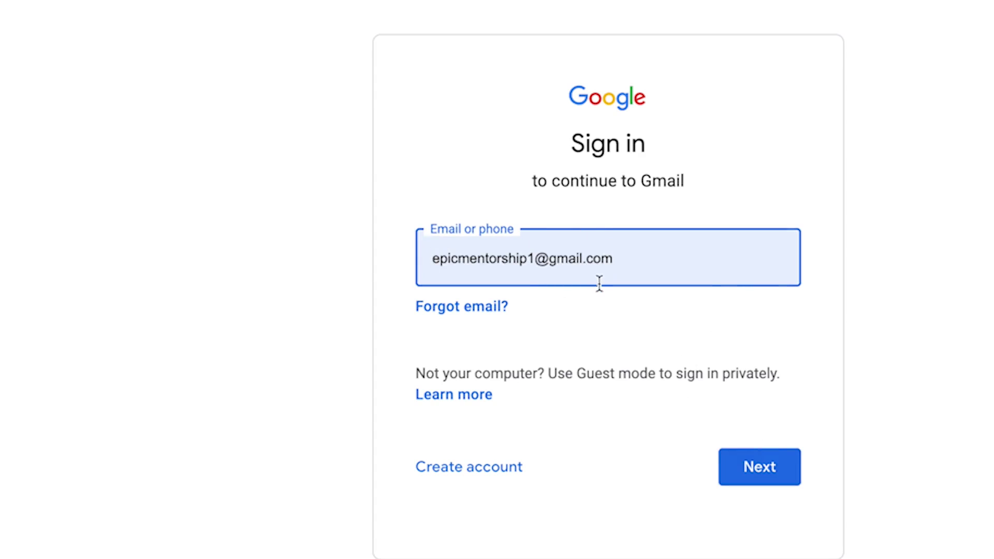
{"action": "left_click", "coordinate": [480, 468]}
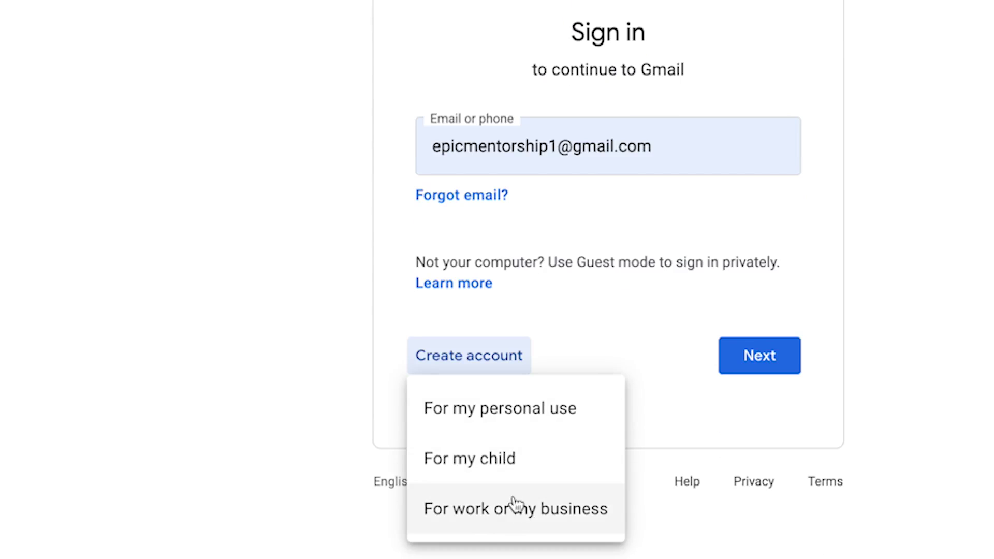
Choose a personal-use account and enter the first and last name.
{"action": "left_click", "coordinate": [482, 414]}
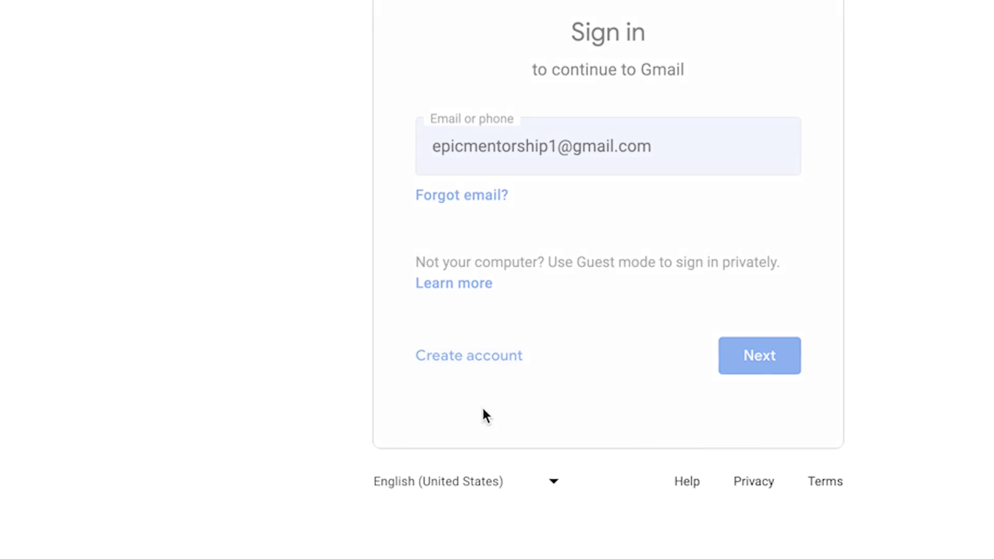
{"action": "left_click", "coordinate": [533, 133]}
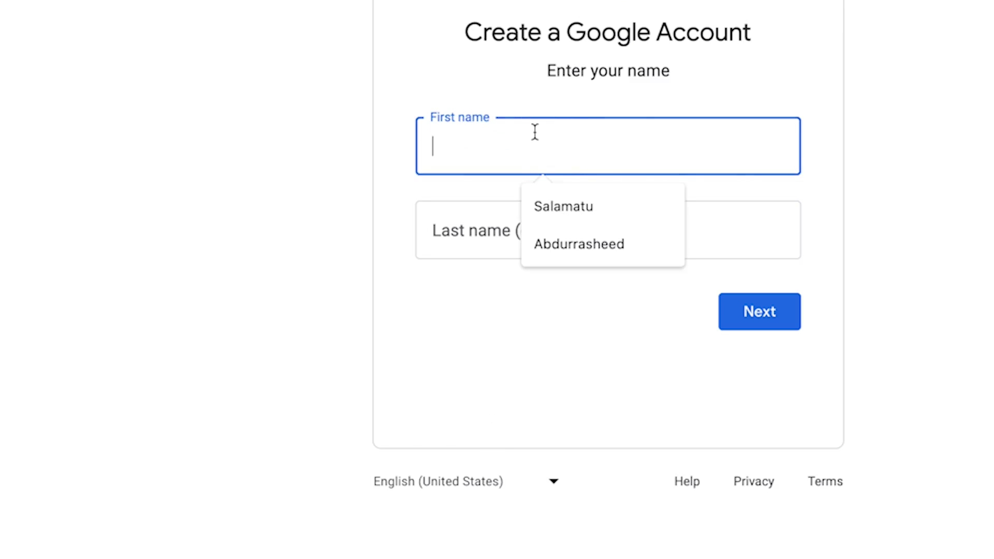
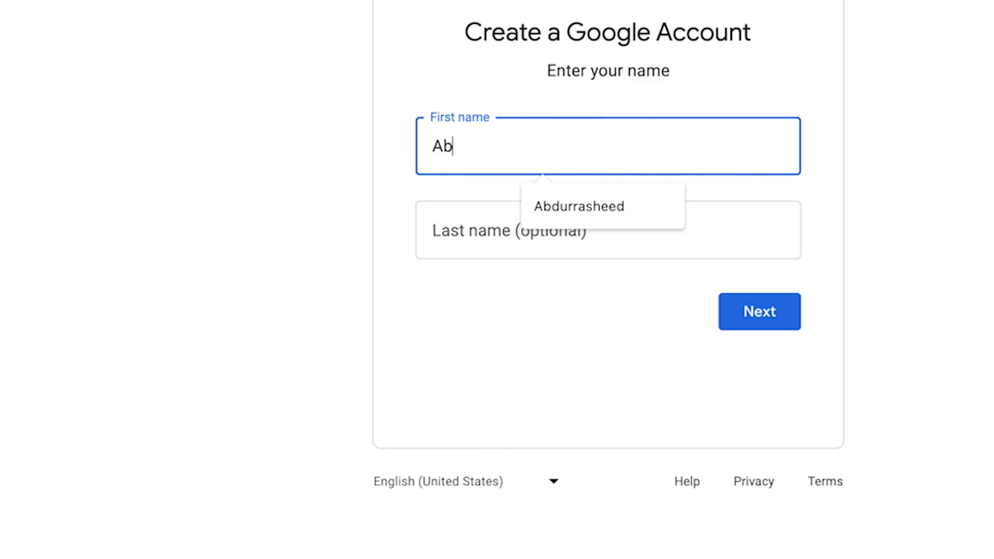
{"action": "key", "text": "Tab"}
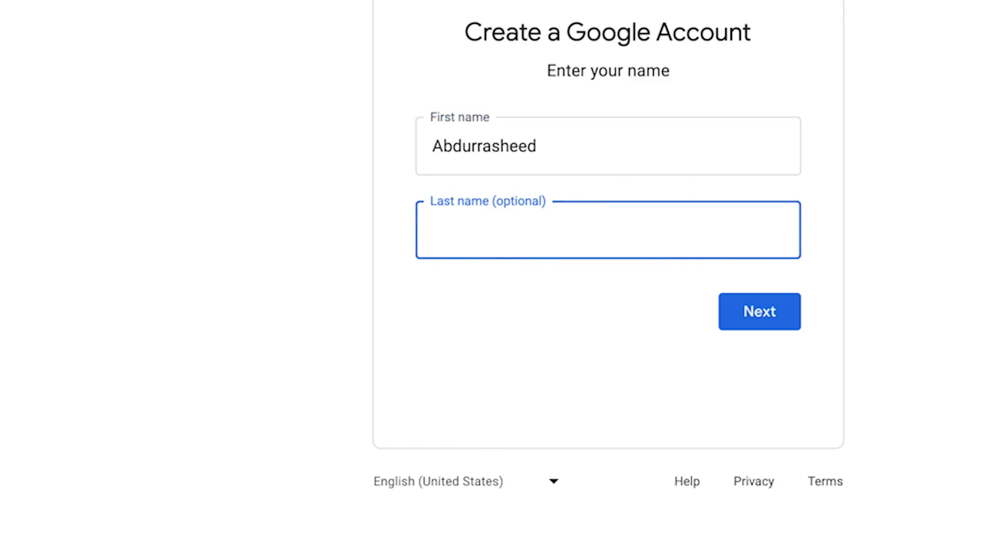
{"action": "key", "text": "Tab"}
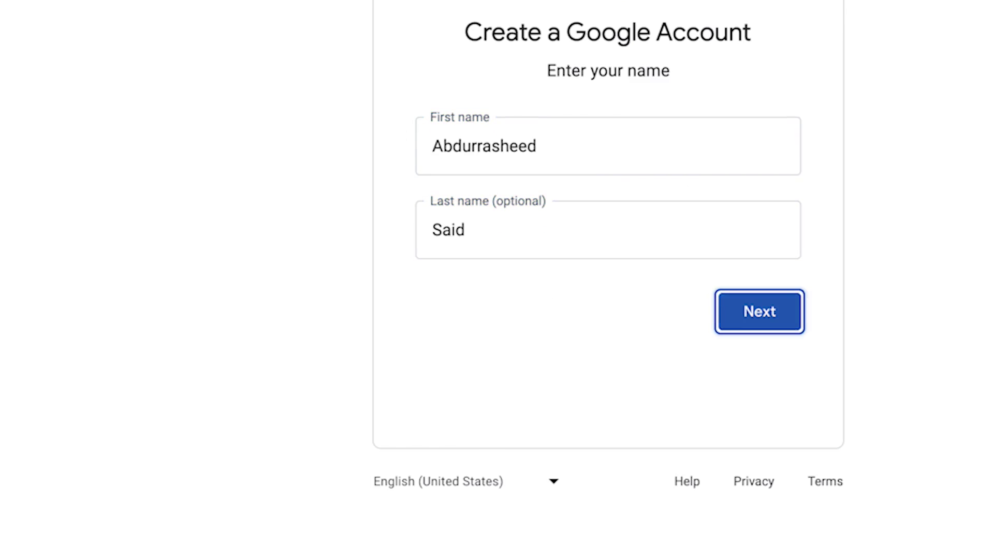
{"action": "left_click", "coordinate": [787, 309]}
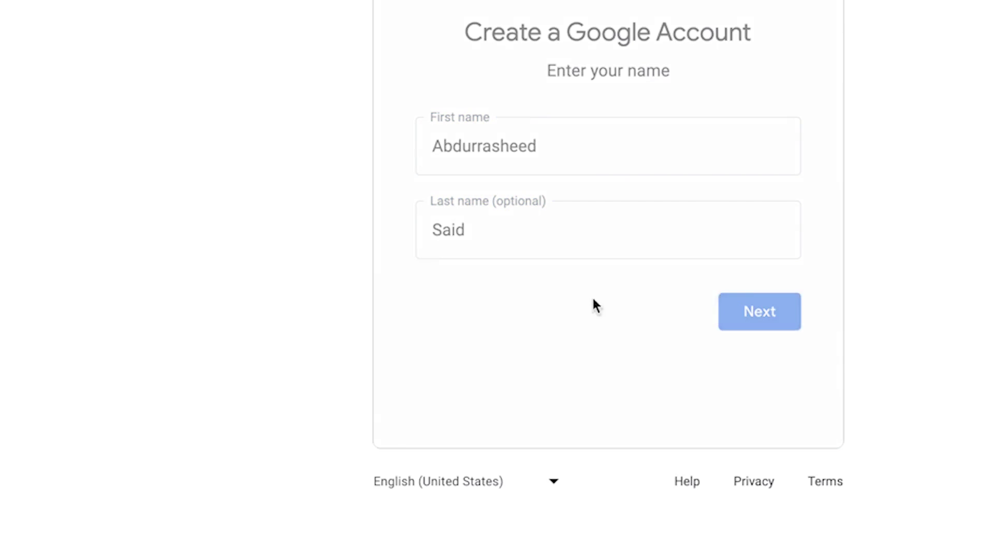
{"action": "left_click", "coordinate": [501, 169]}
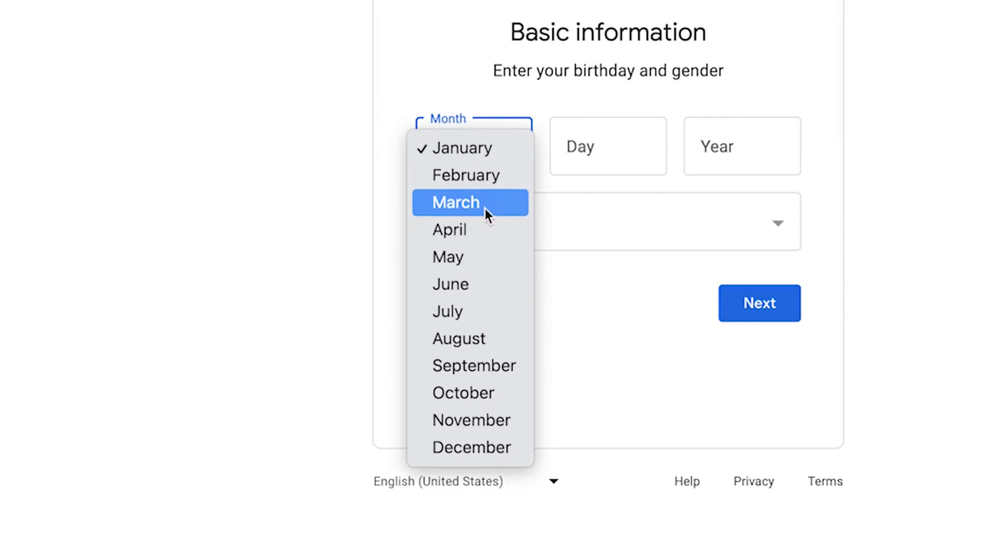
{"action": "left_click", "coordinate": [482, 255]}
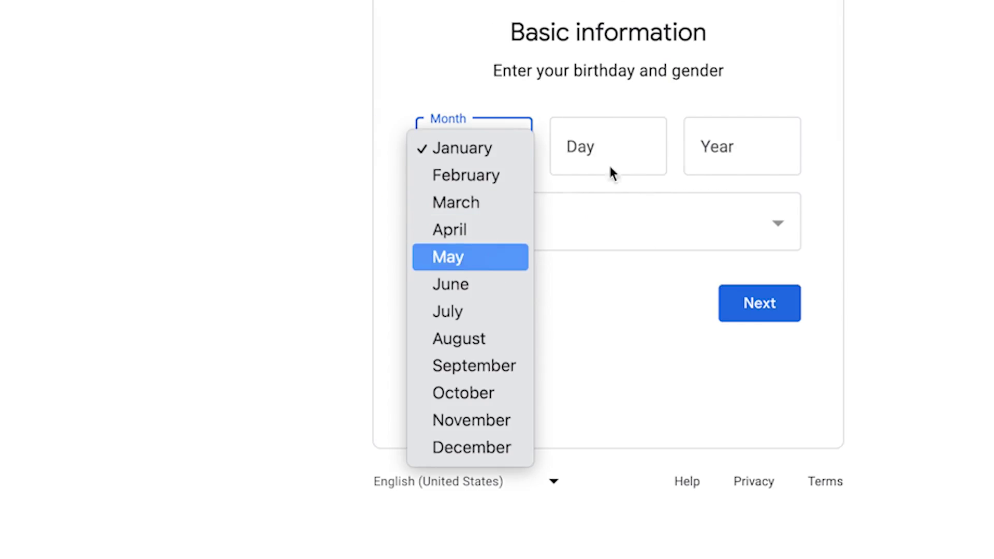
{"action": "left_click", "coordinate": [637, 140]}
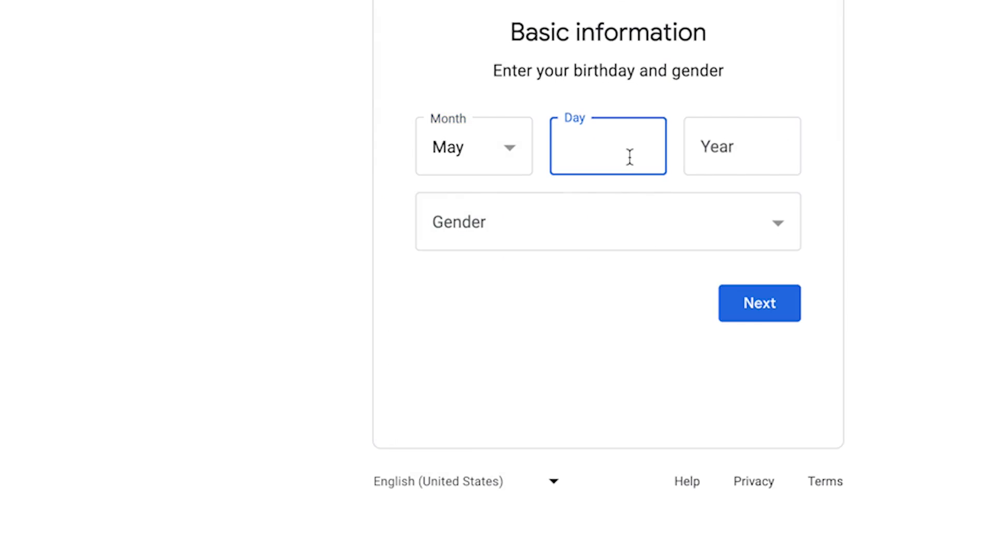
{"action": "type", "text": "03"}
{"action": "key", "text": "Tab"}
{"action": "type", "text": "1995"}
{"action": "left_click", "coordinate": [497, 223]}
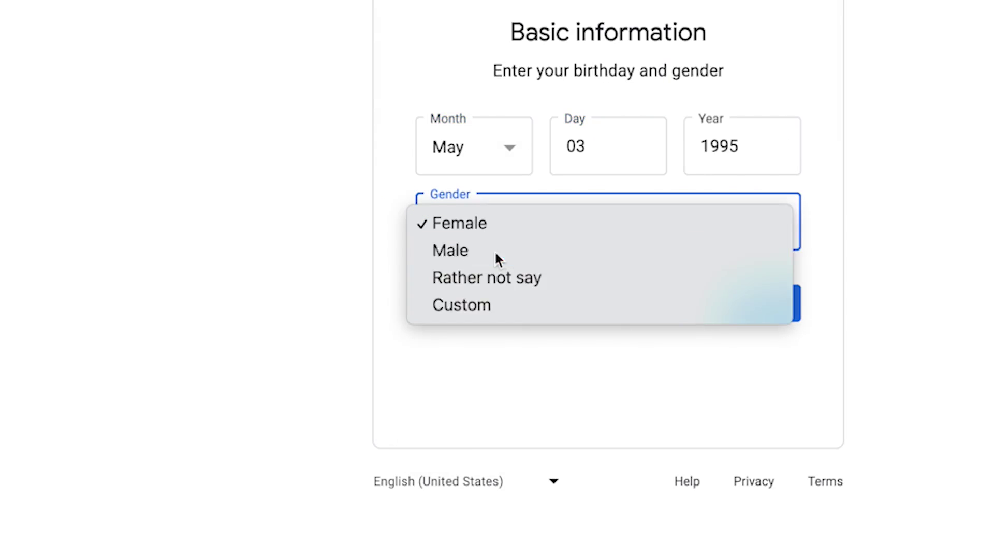
{"action": "left_click", "coordinate": [496, 252]}
{"action": "left_click", "coordinate": [800, 310]}
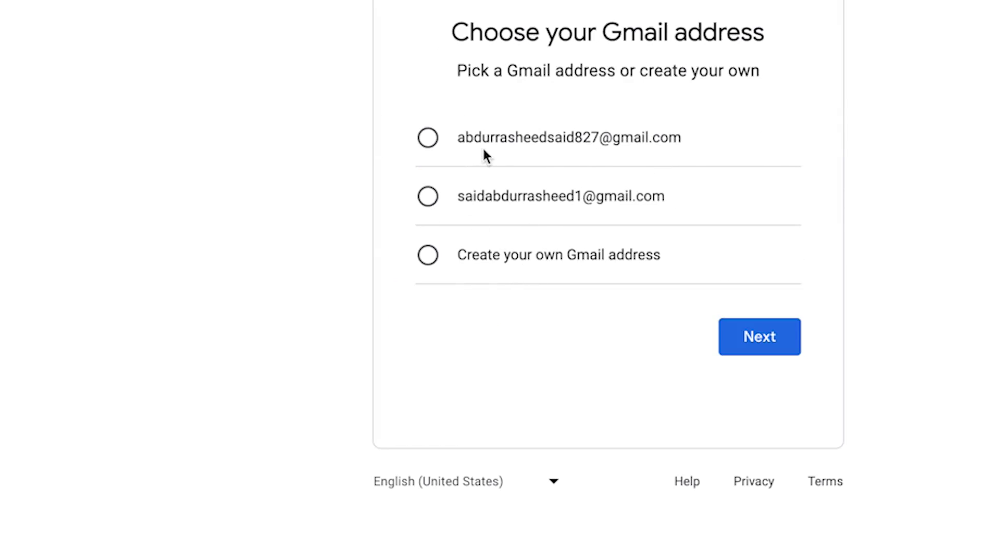
Choose a custom Gmail address, revising it after the first choice proved taken.
{"action": "left_click", "coordinate": [434, 259]}
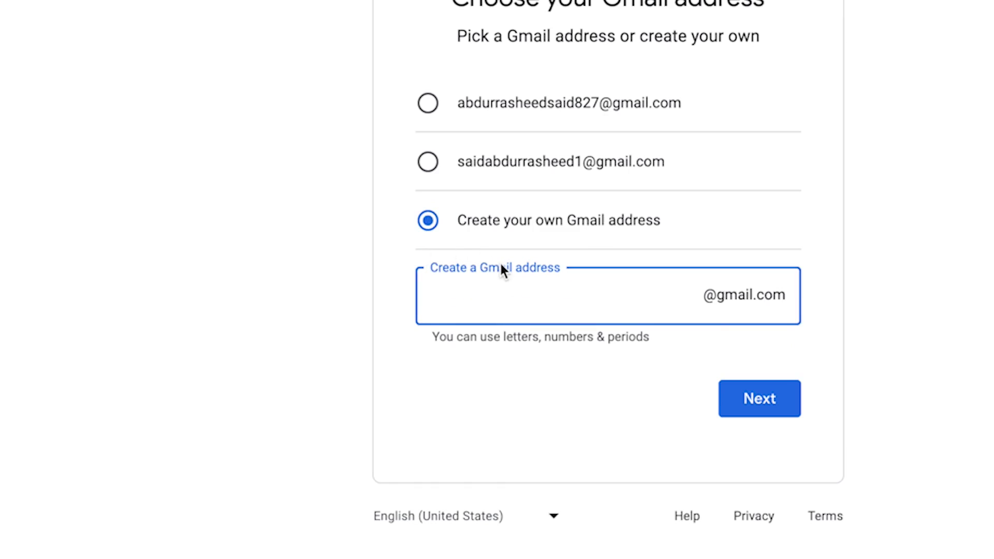
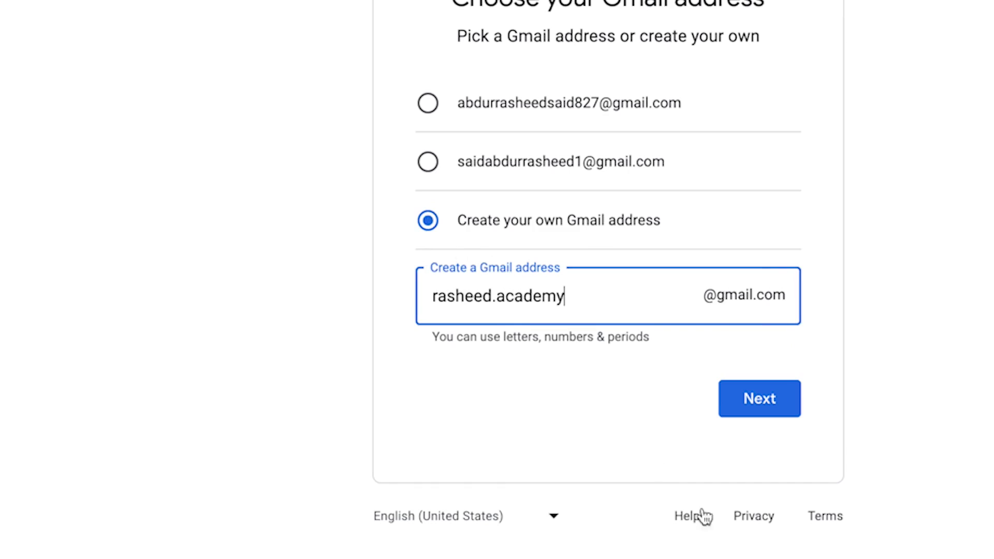
{"action": "left_click", "coordinate": [777, 400]}
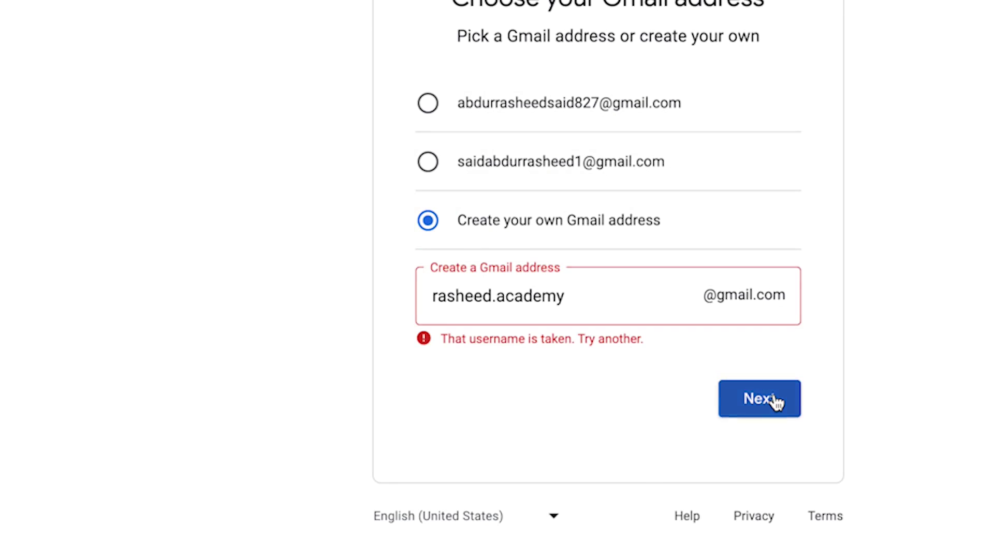
{"action": "left_click", "coordinate": [601, 309]}
{"action": "type", "text": "1"}
{"action": "left_click", "coordinate": [725, 404]}
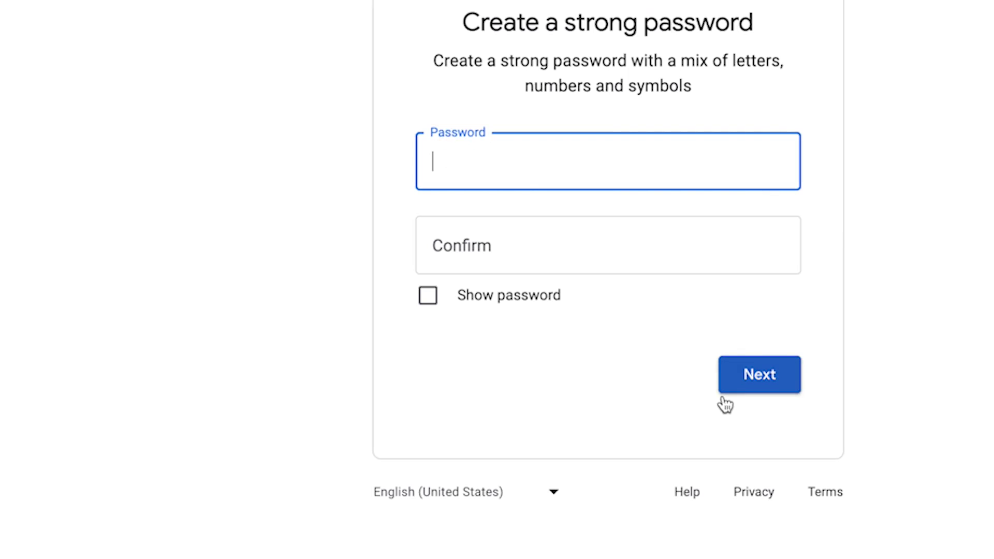
Enter and confirm the new account password.
{"action": "left_click", "coordinate": [528, 165]}
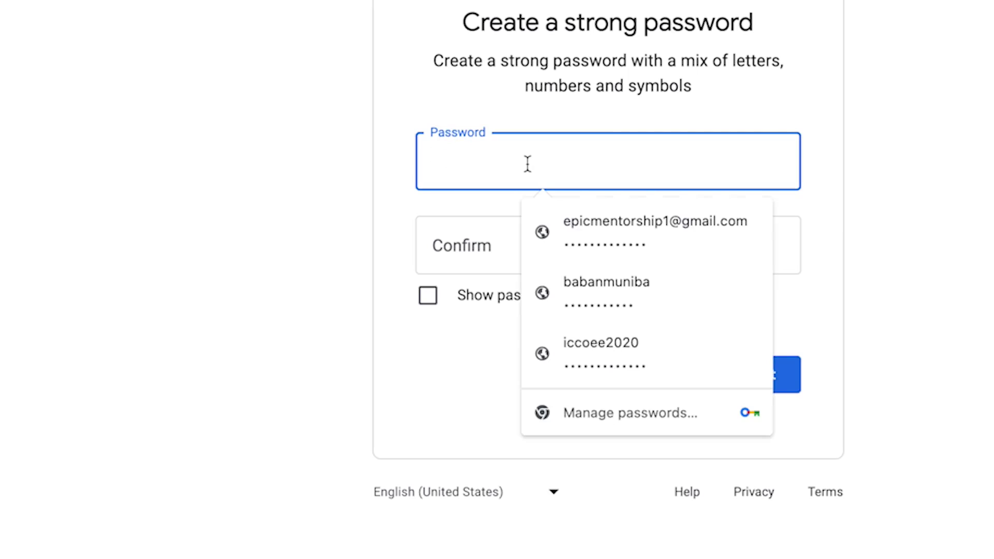
{"action": "key", "text": "Escape"}
{"action": "type", "text": "•••••"}
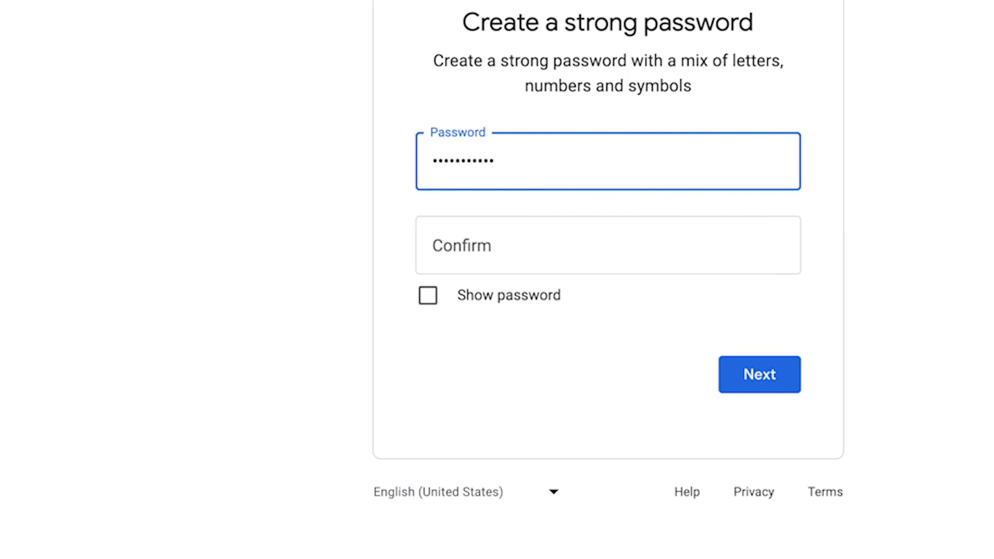
{"action": "left_click", "coordinate": [608, 245]}
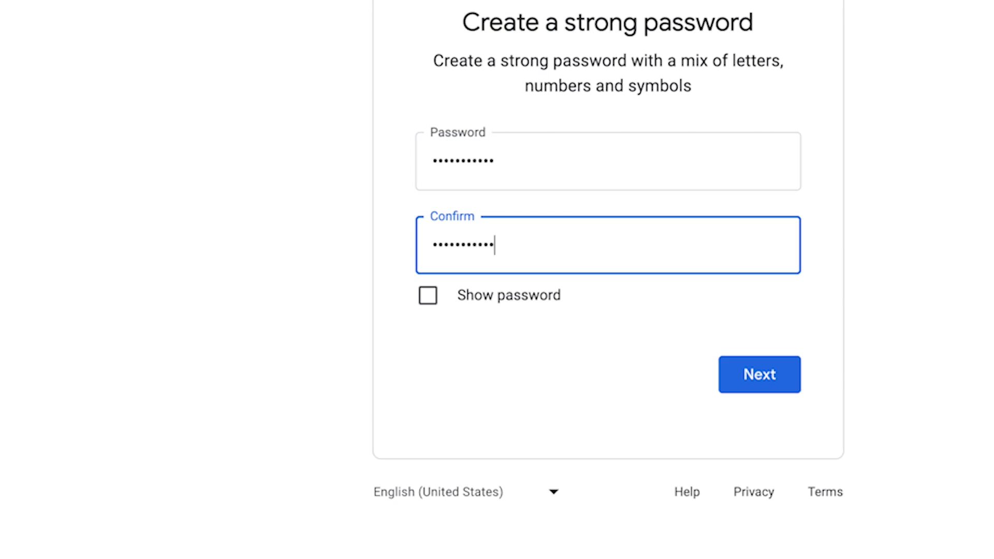
{"action": "left_click", "coordinate": [758, 362]}
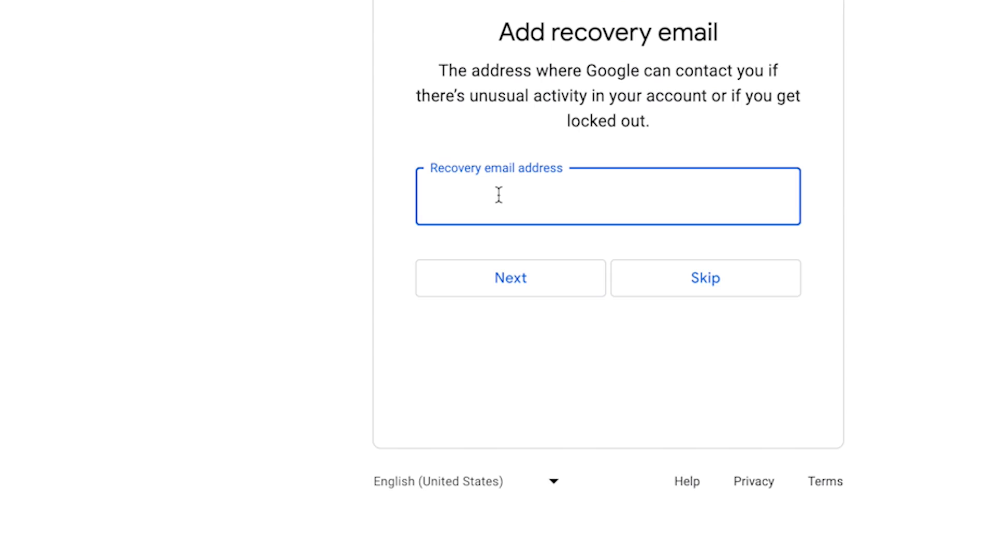
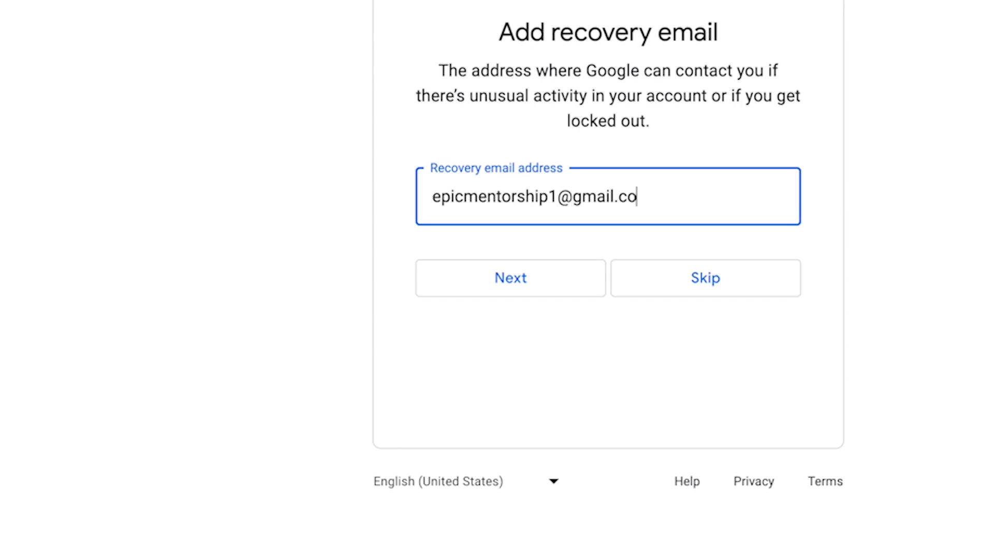
Add a recovery email address, correcting a typo in it.
{"action": "left_click", "coordinate": [575, 288]}
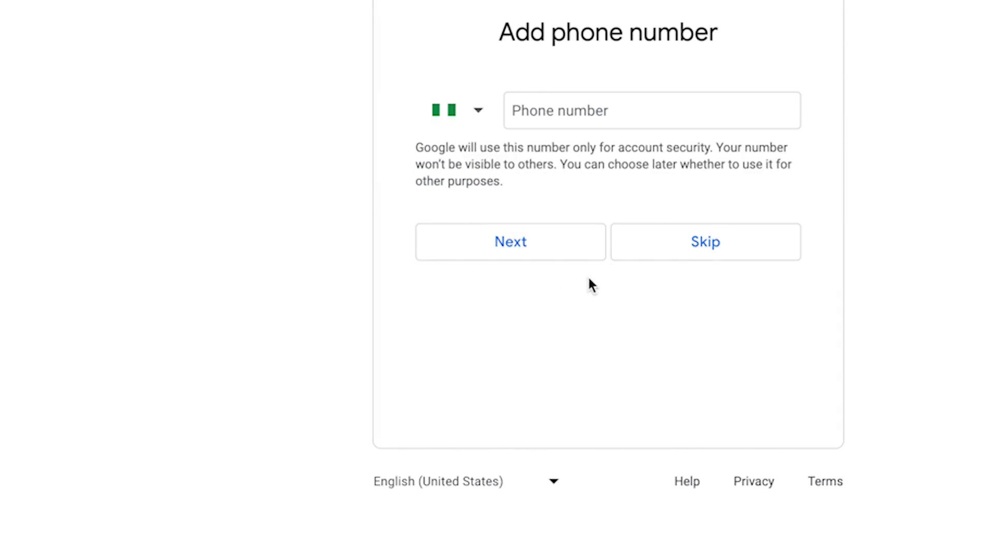
Add a recovery phone number.
{"action": "left_click", "coordinate": [549, 106]}
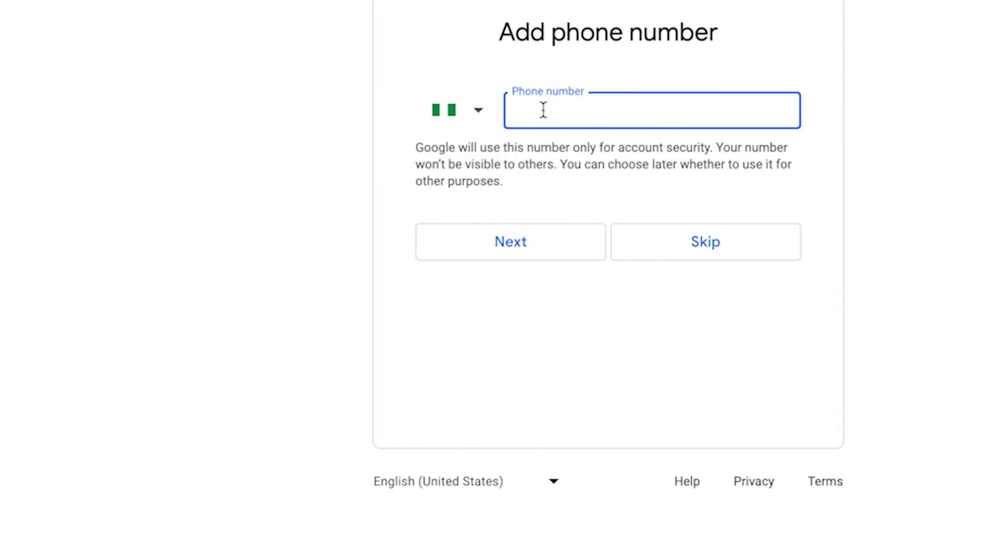
{"action": "left_click", "coordinate": [524, 240]}
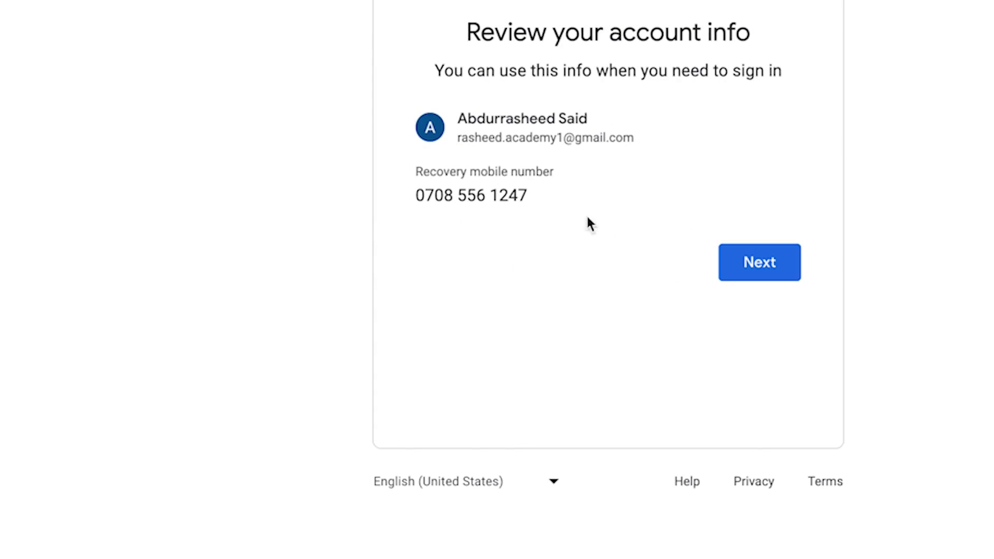
Accept the reviewed account details and agree to Google's Privacy and Terms.
{"action": "left_click", "coordinate": [760, 263]}
{"action": "scroll", "coordinate": [673, 271], "scroll_direction": "down", "scroll_amount": 5}
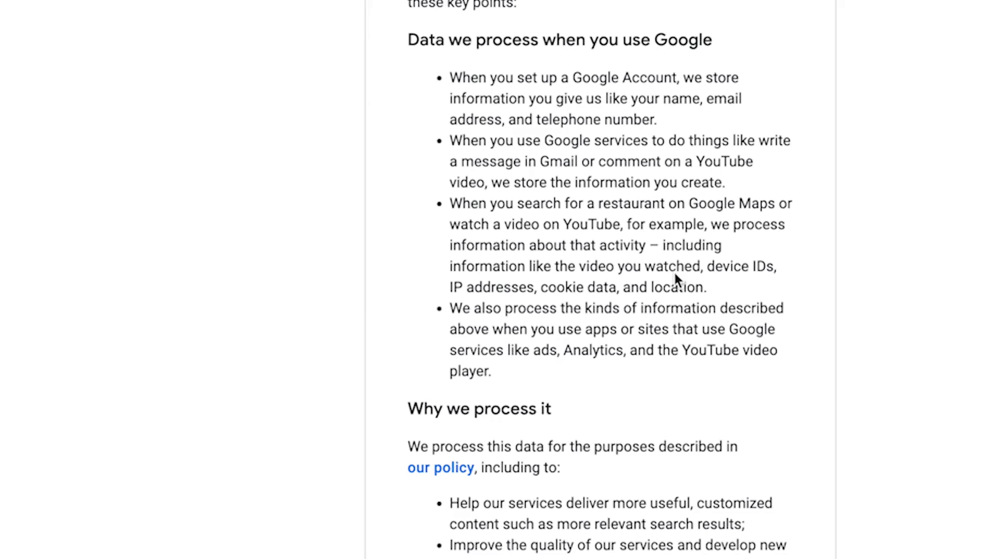
{"action": "scroll", "coordinate": [627, 313], "scroll_direction": "down", "scroll_amount": 10}
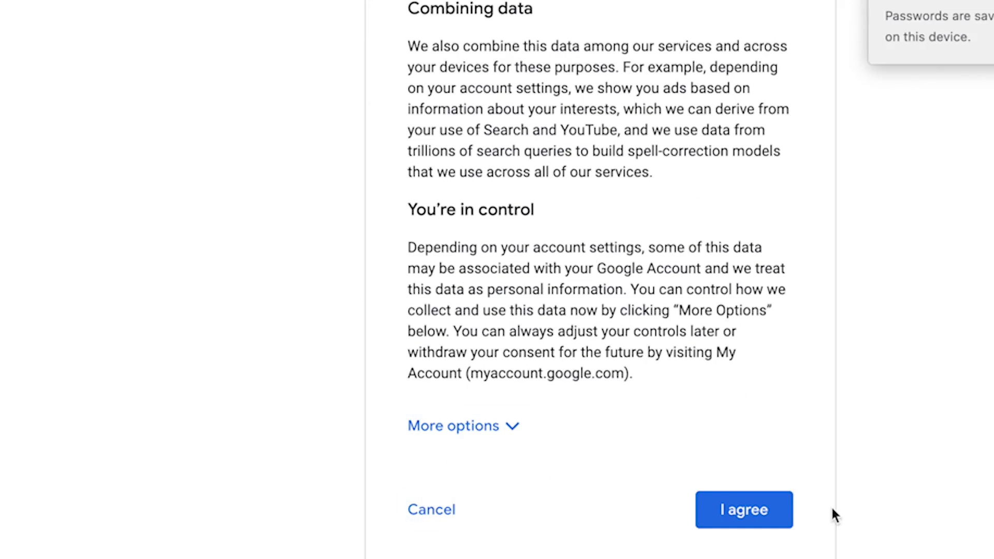
{"action": "left_click", "coordinate": [772, 510]}
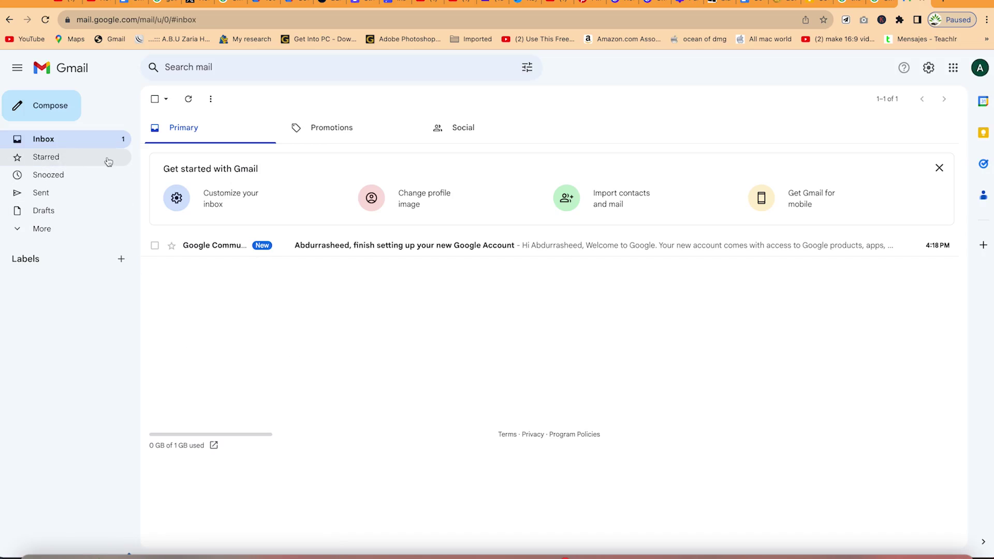
Open and reload the inbox, then view the Starred folder.
{"action": "left_click", "coordinate": [74, 146]}
{"action": "left_click", "coordinate": [73, 142]}
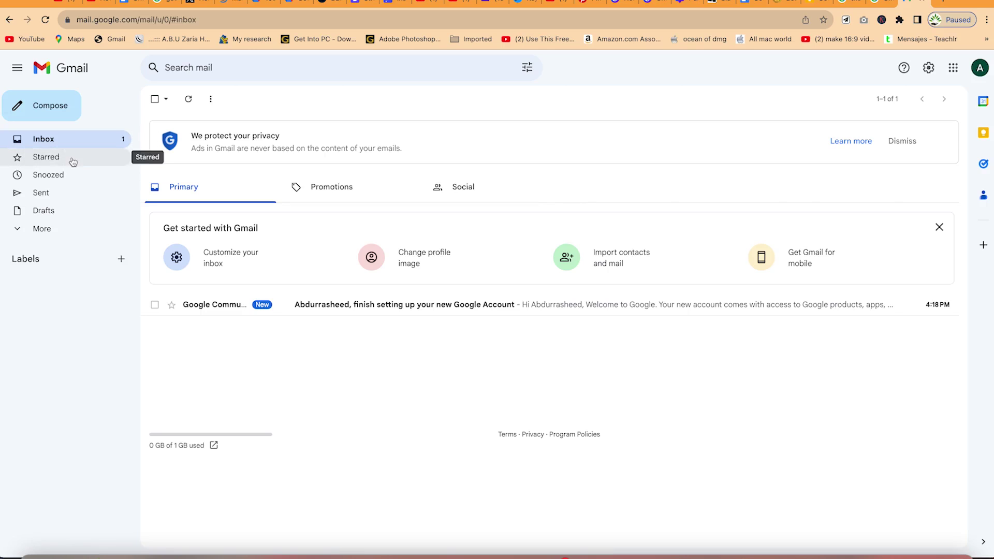
{"action": "left_click", "coordinate": [71, 160]}
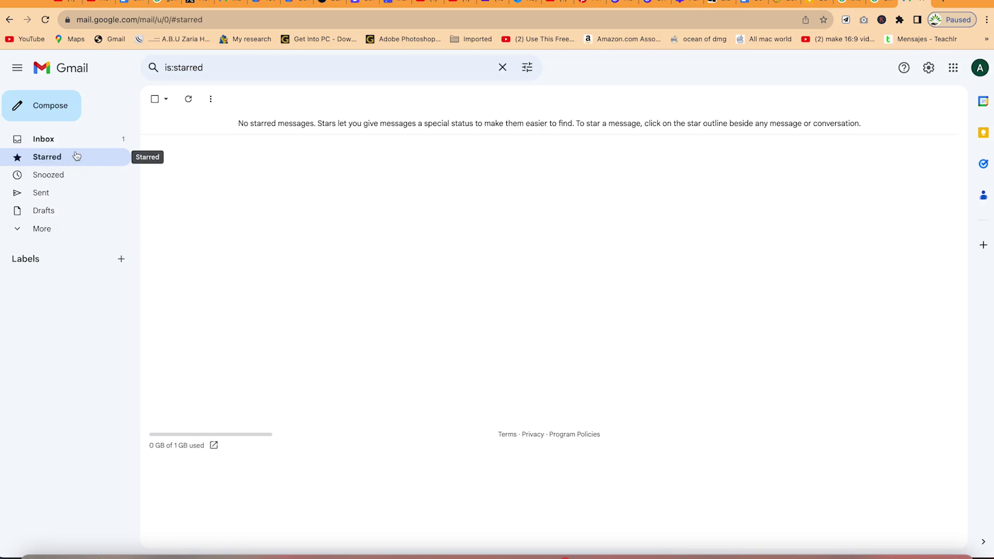
Browse the Snoozed, Sent, Drafts, Important and All Mail folders via More.
{"action": "left_click", "coordinate": [63, 178]}
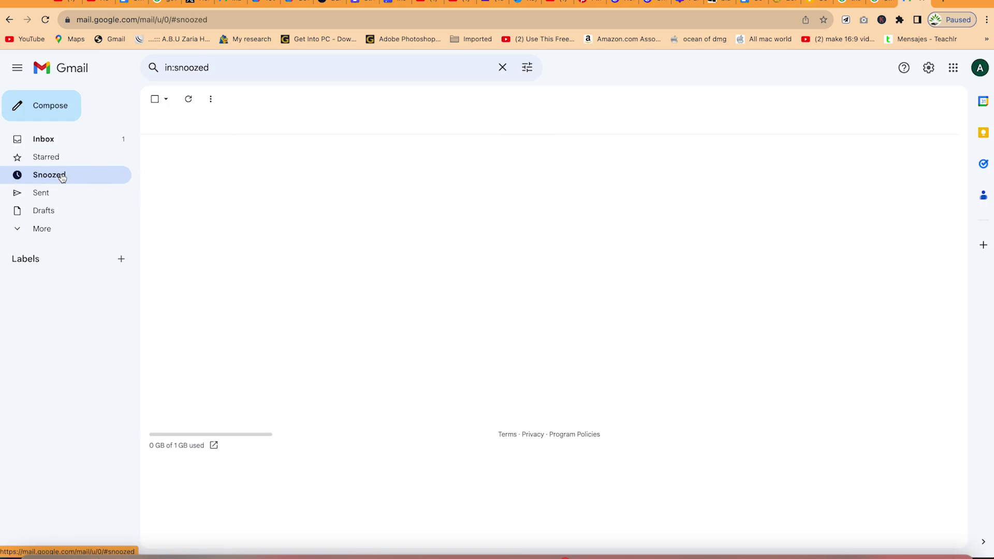
{"action": "left_click", "coordinate": [60, 193]}
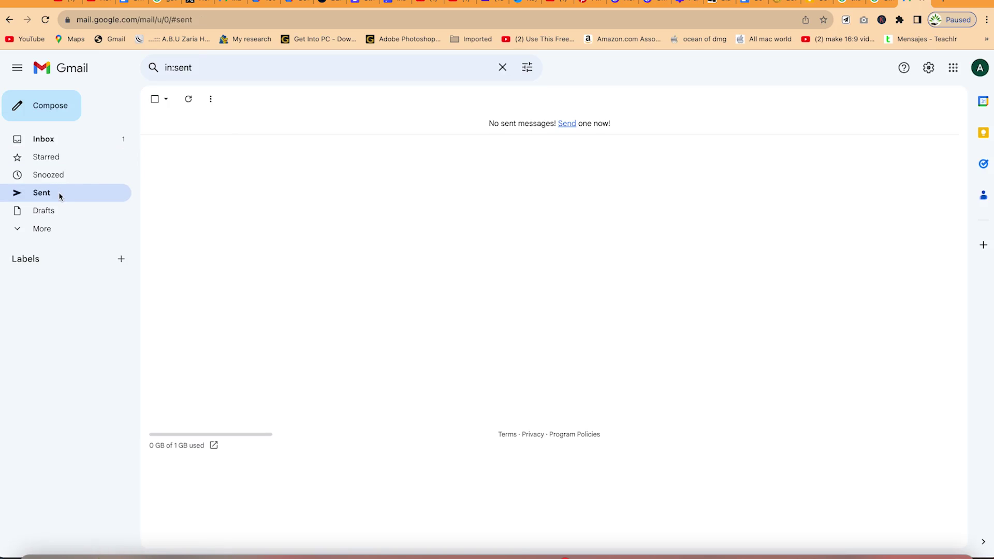
{"action": "left_click", "coordinate": [50, 211]}
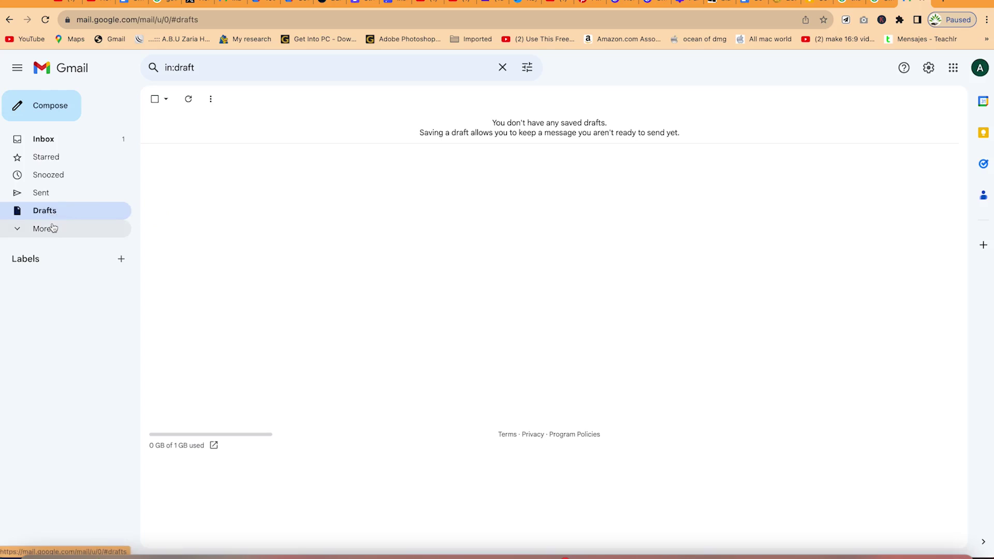
{"action": "left_click", "coordinate": [48, 234]}
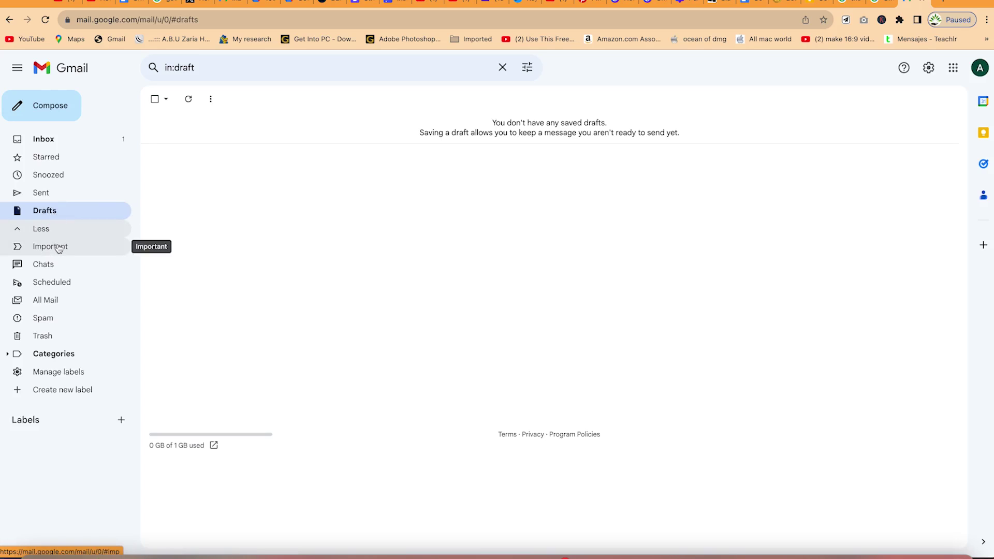
{"action": "left_click", "coordinate": [61, 251]}
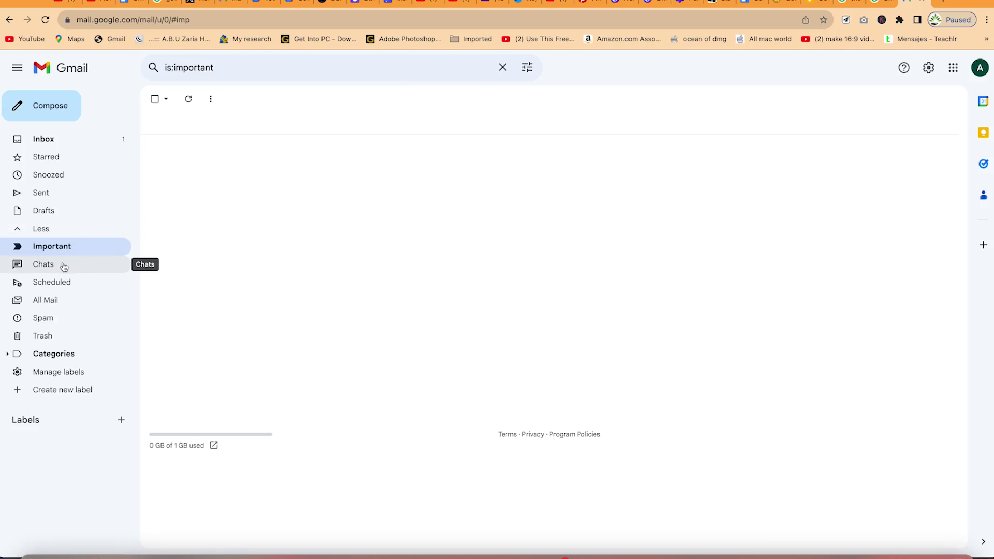
{"action": "left_click", "coordinate": [65, 305]}
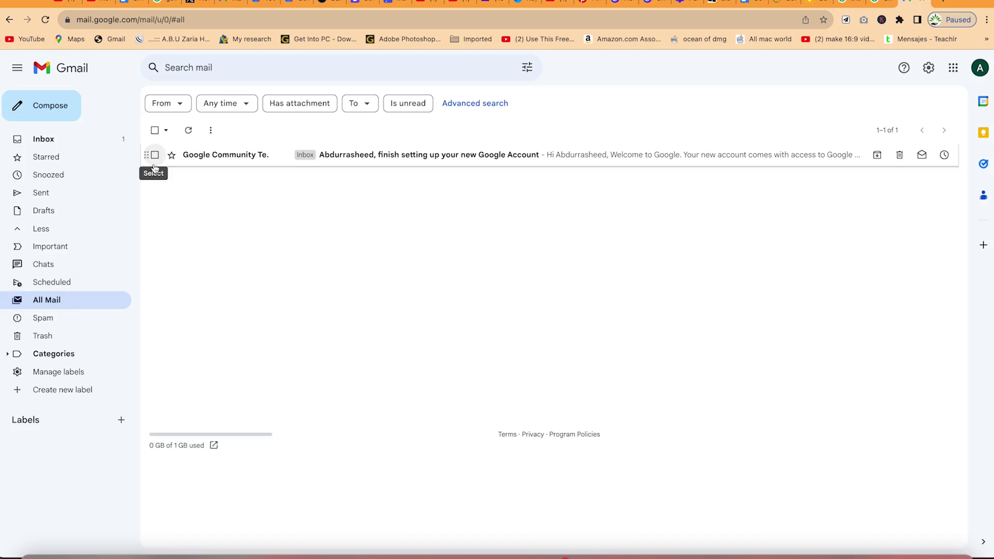
Check Spam and Trash, toggle Categories, then return to the inbox and focus search.
{"action": "left_click", "coordinate": [61, 319]}
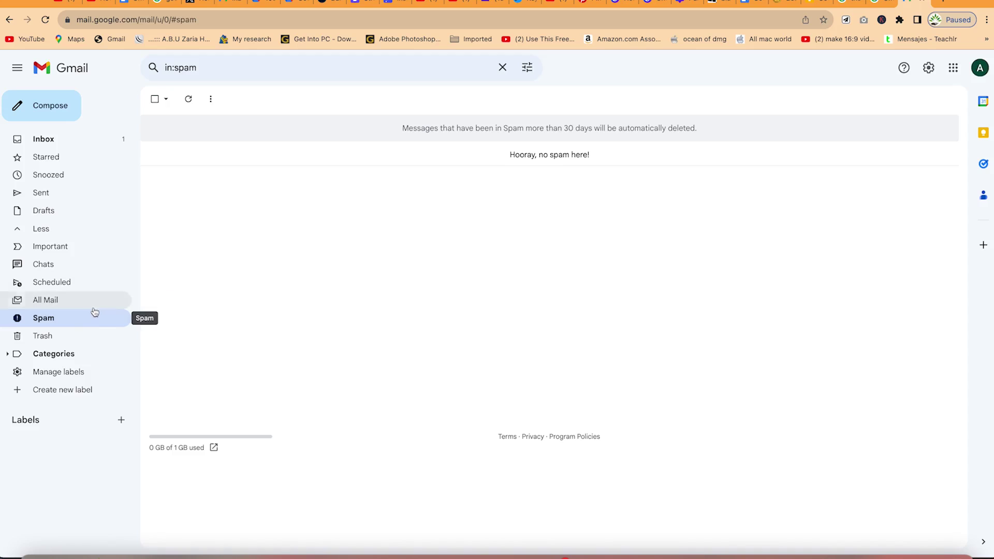
{"action": "left_click", "coordinate": [71, 342]}
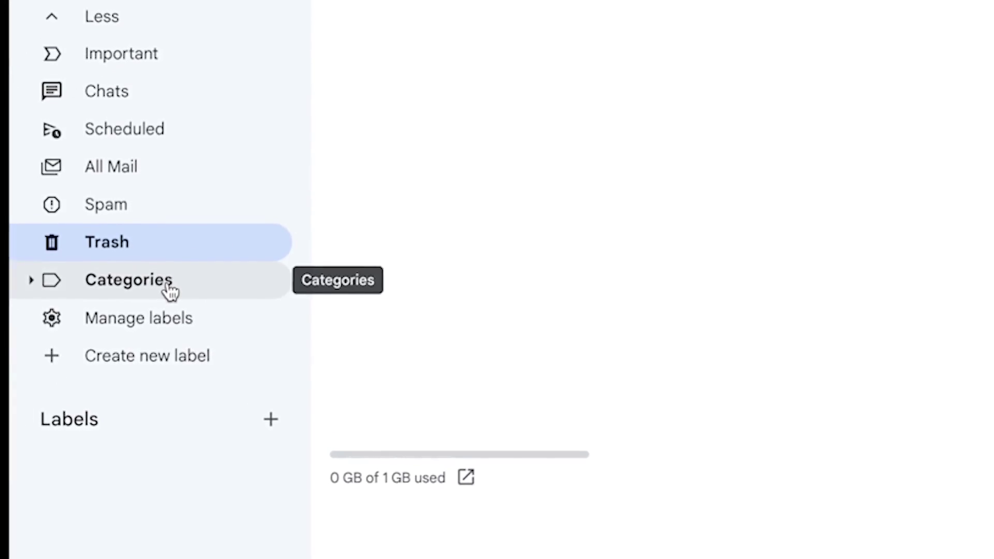
{"action": "left_click", "coordinate": [163, 280]}
{"action": "left_click", "coordinate": [167, 291]}
{"action": "left_click", "coordinate": [168, 289]}
{"action": "left_click", "coordinate": [175, 292]}
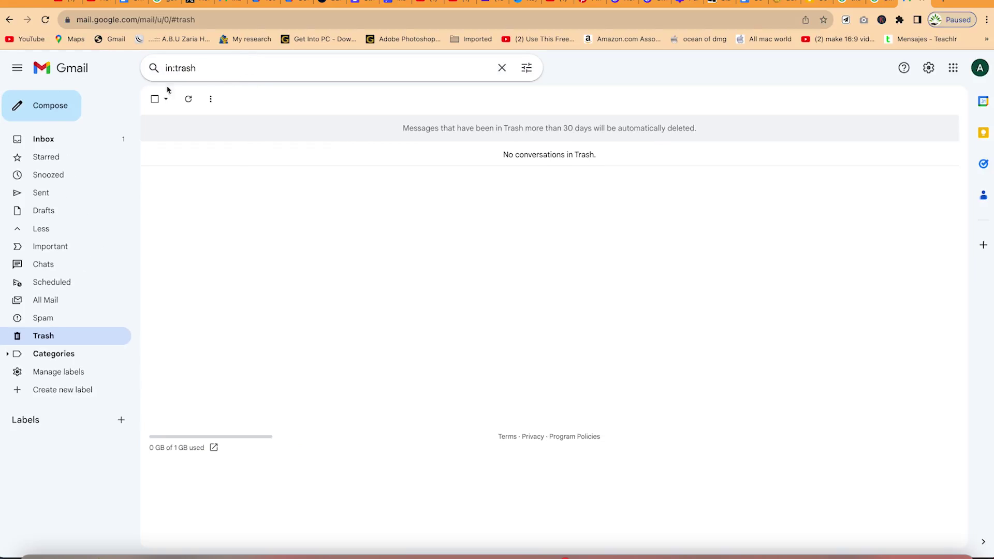
{"action": "left_click", "coordinate": [58, 142]}
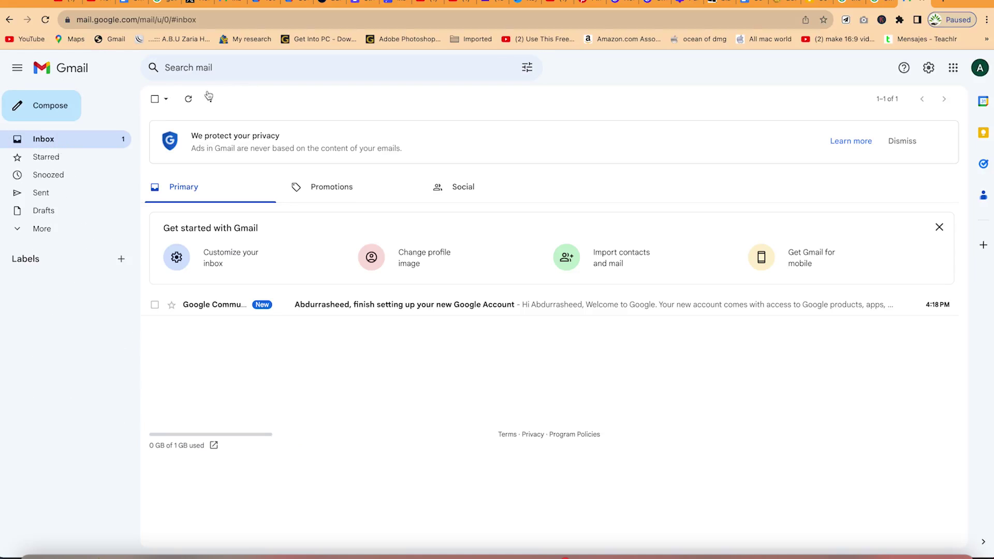
{"action": "left_click", "coordinate": [219, 67]}
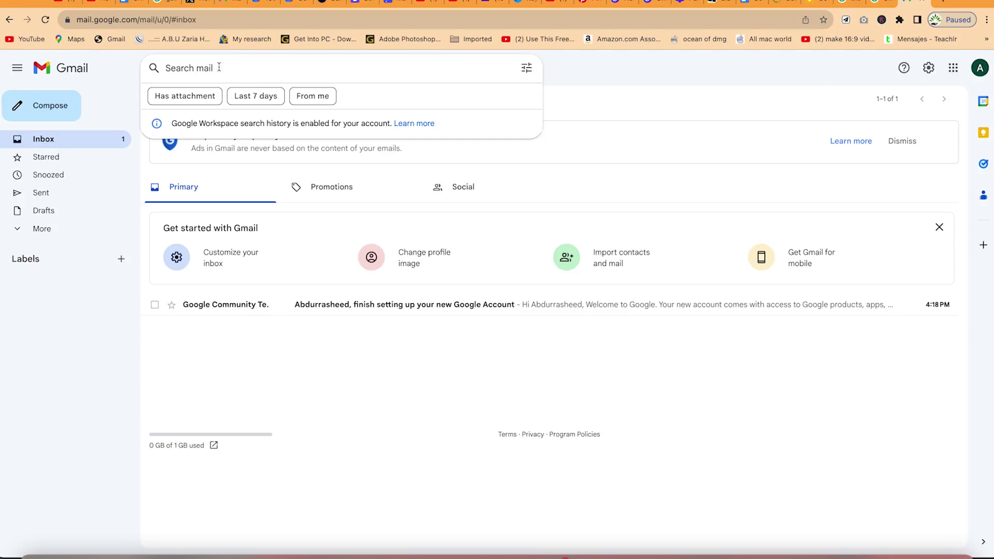
Compose a message to the pasted contact with subject 'Analysis of result' and show the Cc field.
{"action": "left_click", "coordinate": [68, 112]}
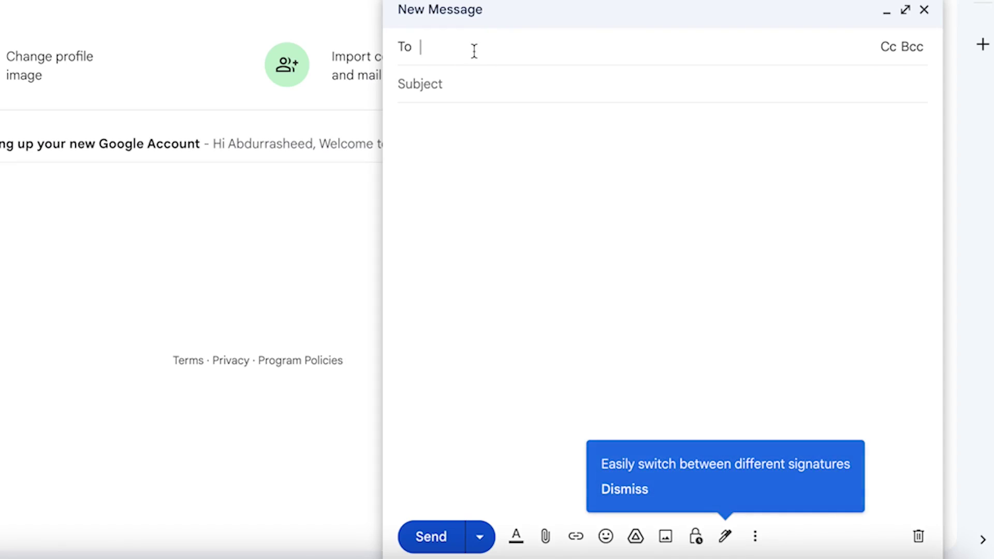
{"action": "key", "text": "ctrl+v"}
{"action": "left_click", "coordinate": [515, 93]}
{"action": "left_click", "coordinate": [527, 93]}
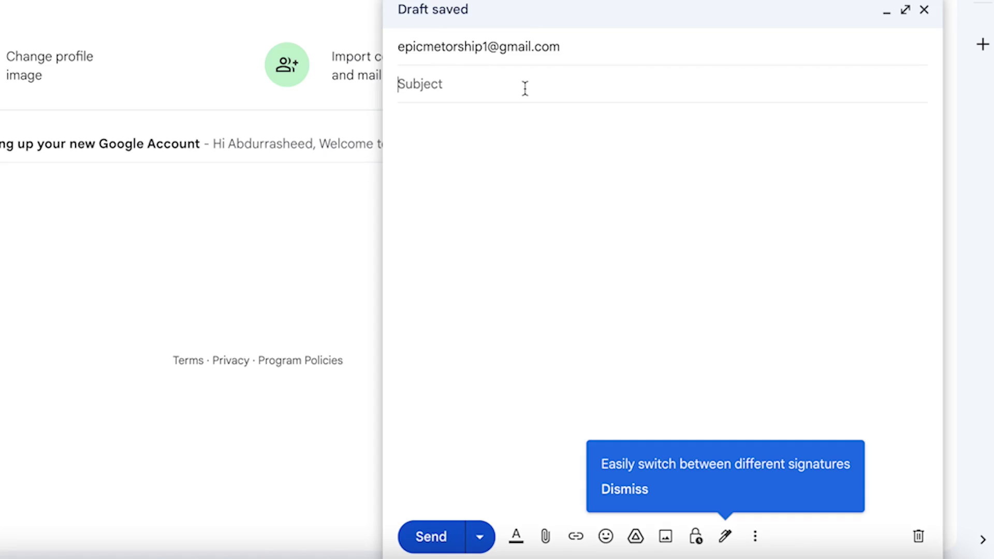
{"action": "type", "text": "Analysis of result"}
{"action": "left_click", "coordinate": [713, 210]}
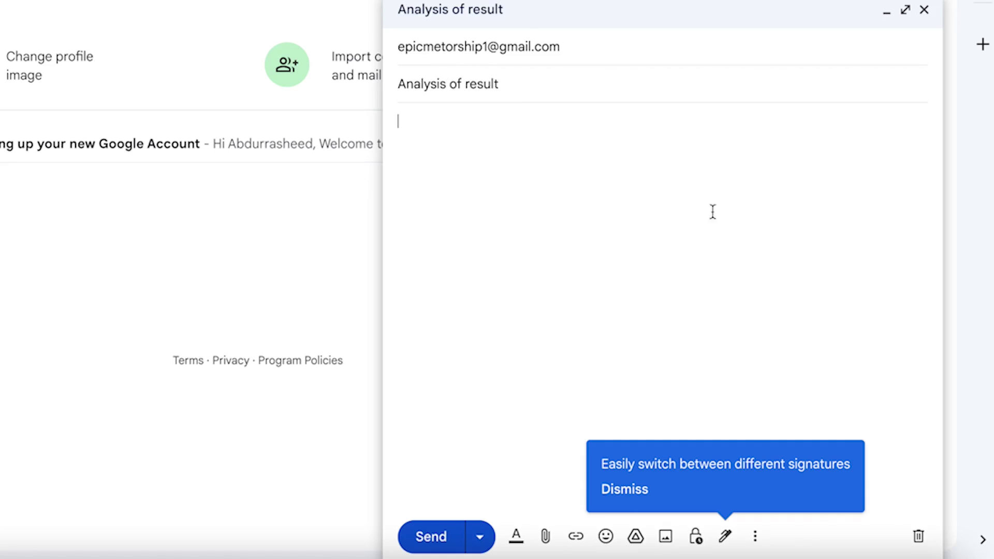
{"action": "left_click", "coordinate": [711, 52]}
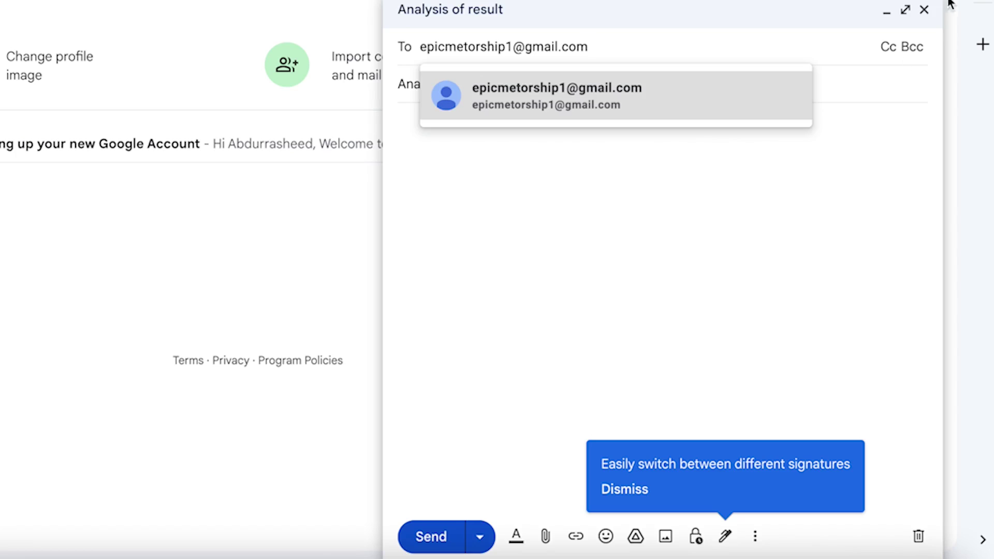
{"action": "left_click", "coordinate": [894, 52]}
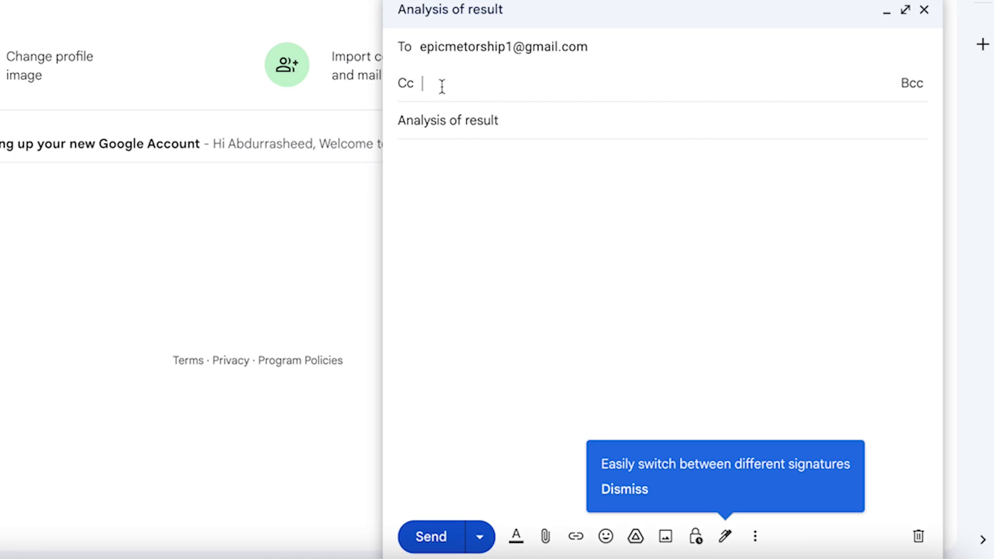
{"action": "left_click", "coordinate": [524, 81]}
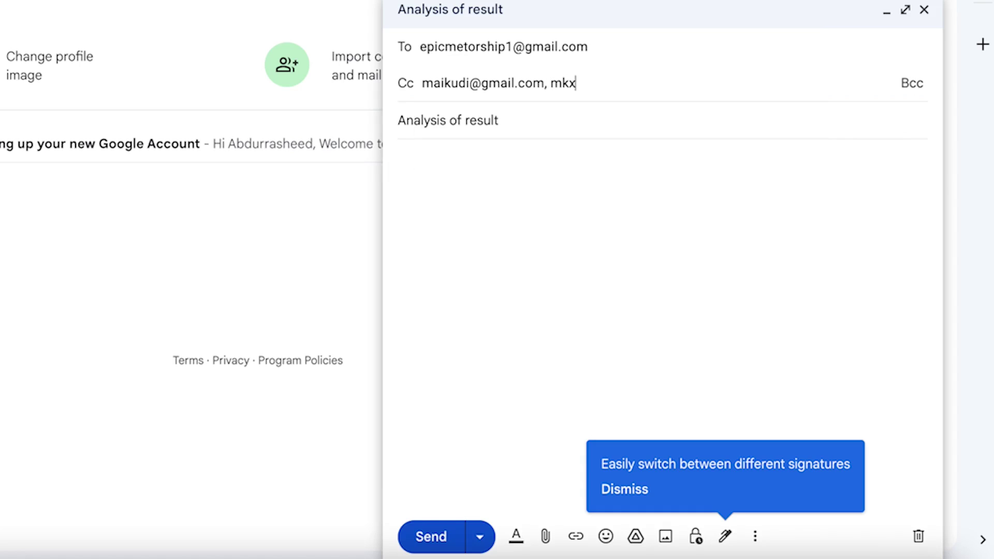
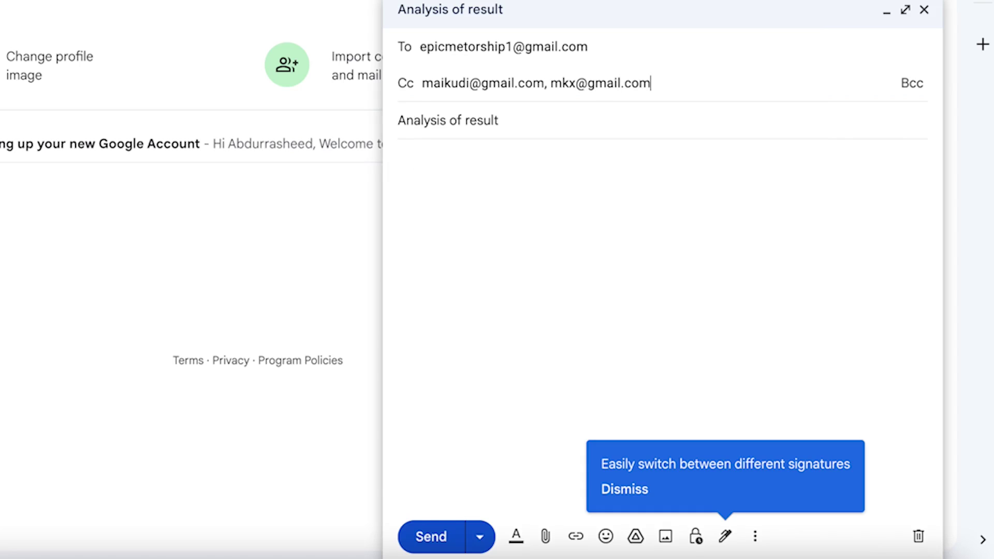
{"action": "type", "text": ","}
{"action": "left_click", "coordinate": [670, 151]}
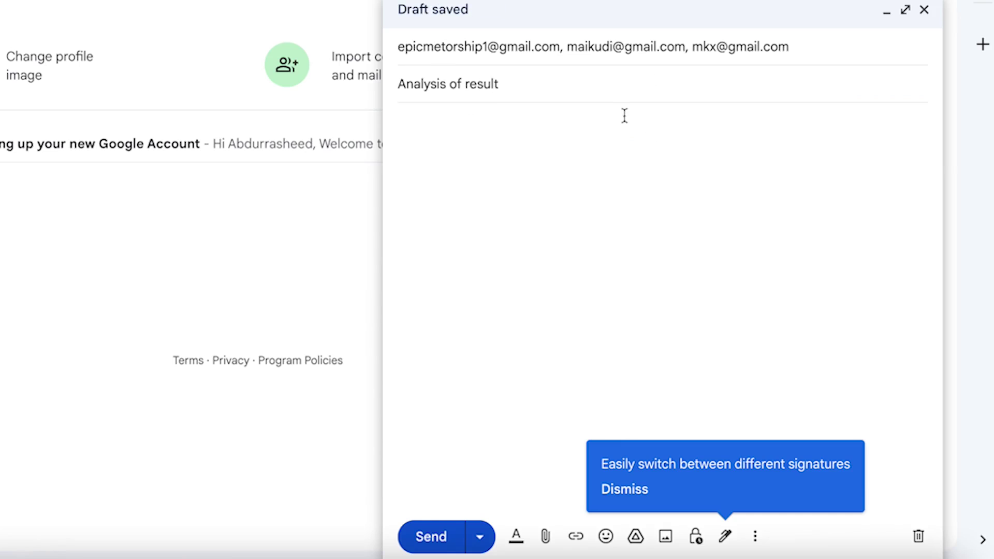
{"action": "left_click", "coordinate": [697, 44]}
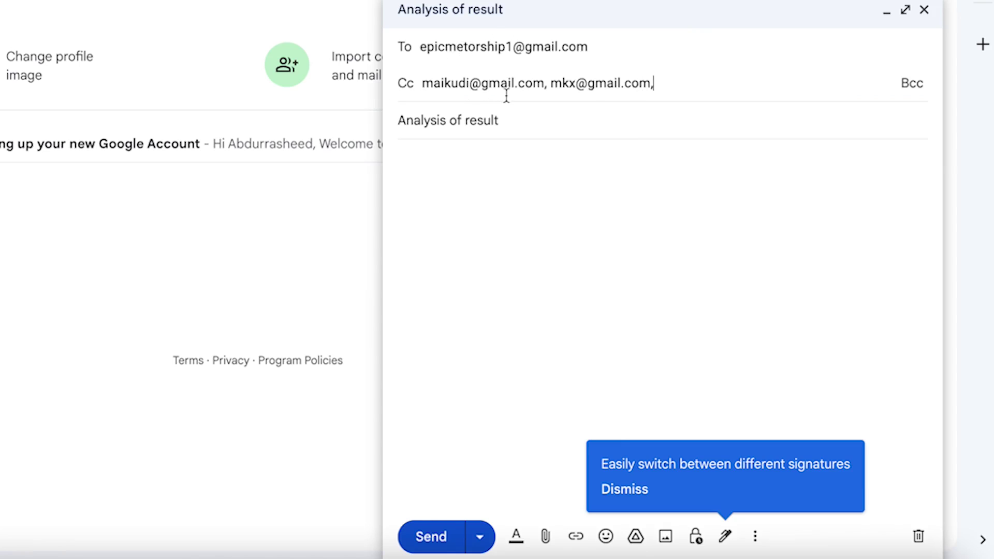
{"action": "left_click_drag", "start_coordinate": [674, 89], "coordinate": [385, 91]}
{"action": "key", "text": "ctrl+c"}
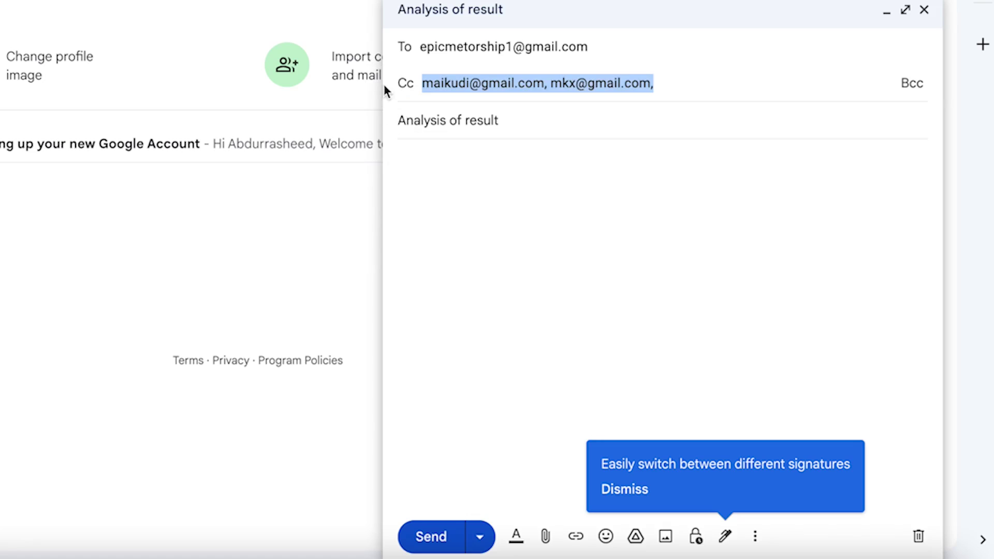
{"action": "key", "text": "BackSpace"}
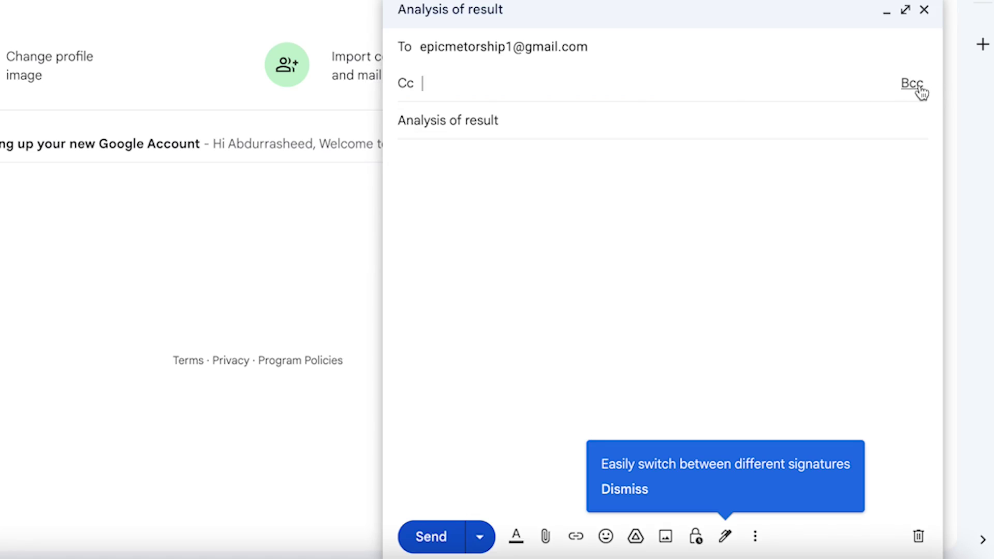
Paste the two addresses into Bcc and start the body with 'Hello and find attached the'.
{"action": "left_click", "coordinate": [913, 84]}
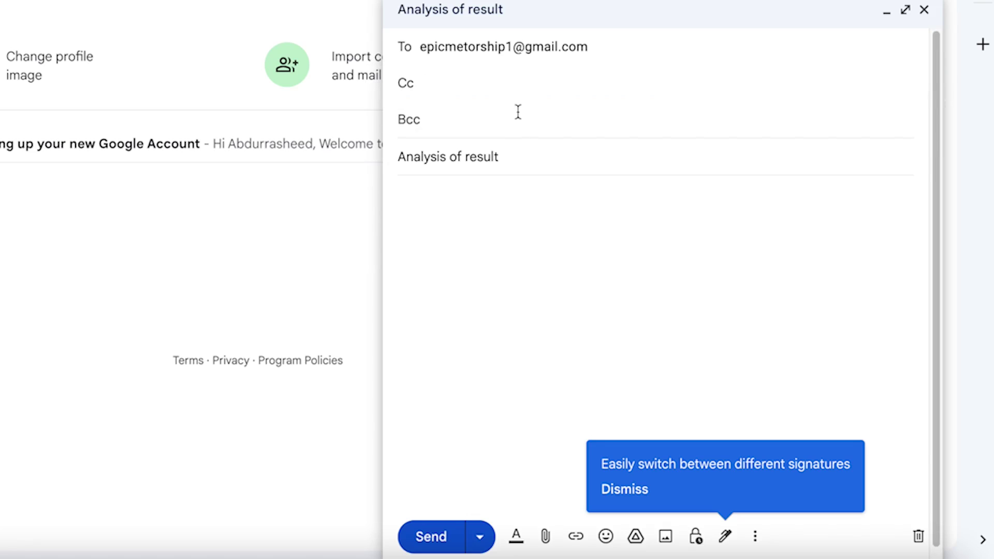
{"action": "key", "text": "ctrl+v"}
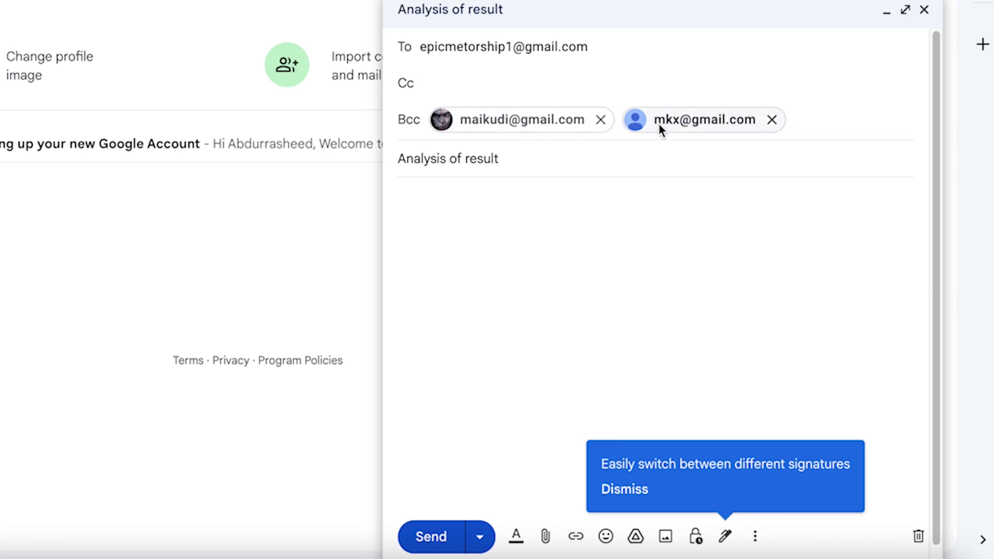
{"action": "mouse_move", "coordinate": [659, 123]}
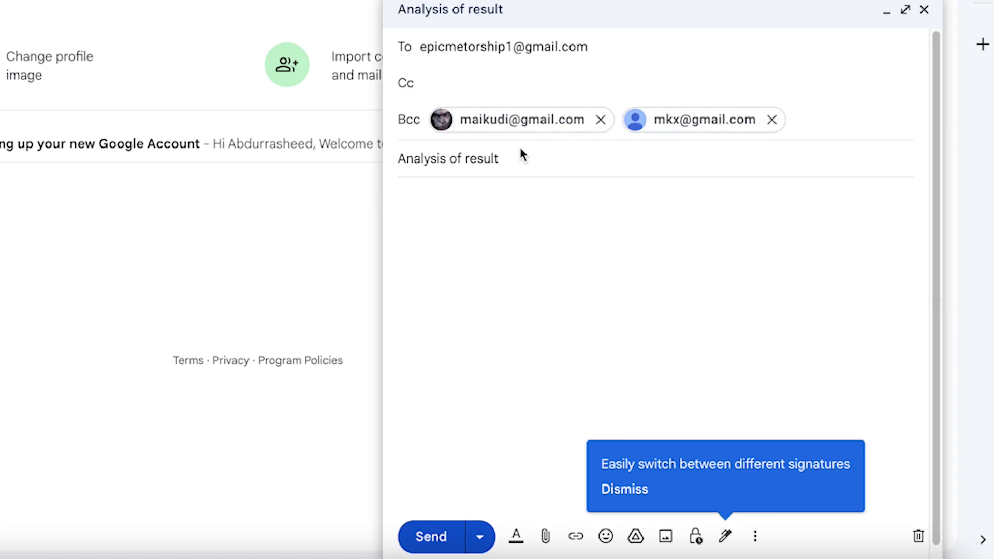
{"action": "left_click", "coordinate": [498, 217]}
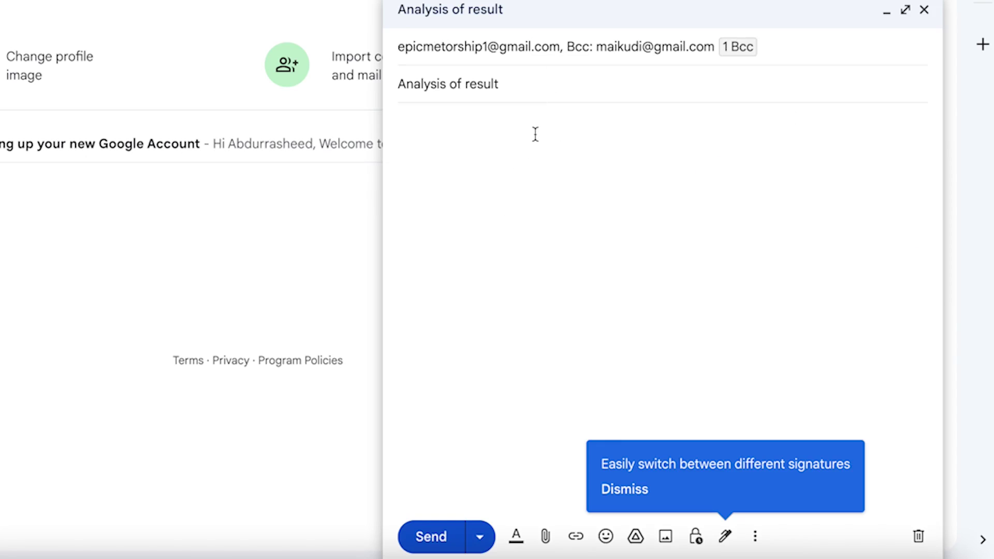
{"action": "type", "text": "Hello and find attached the analysis of te"}
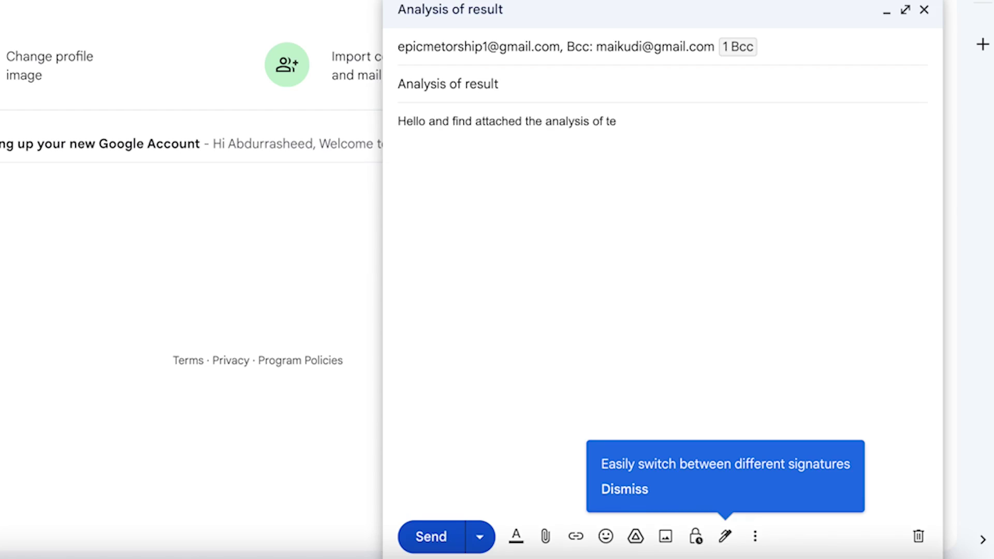
Finish the body through 'the project' and 'Thank you.', and dismiss the signatures tip.
{"action": "type", "text": "the project "}
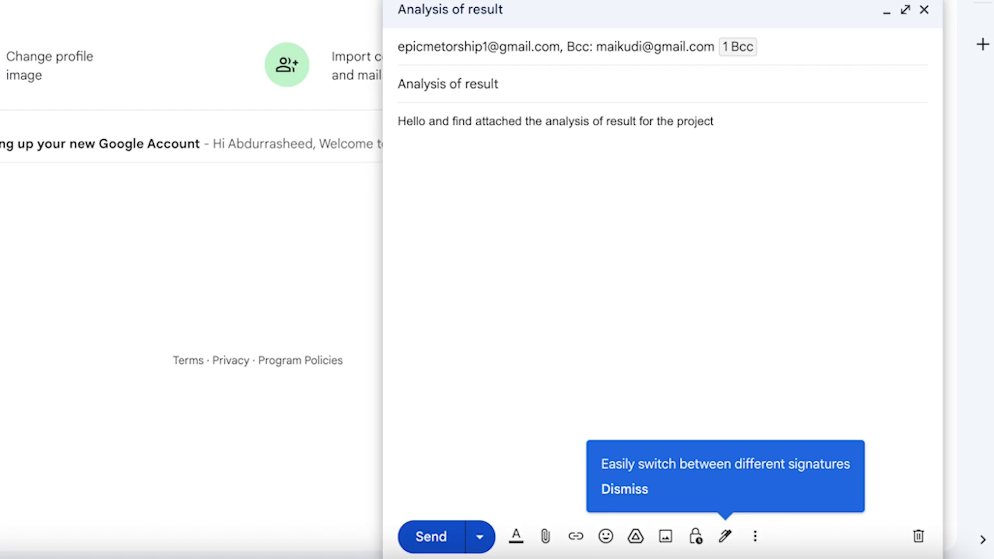
{"action": "type", "text": "Thank you."}
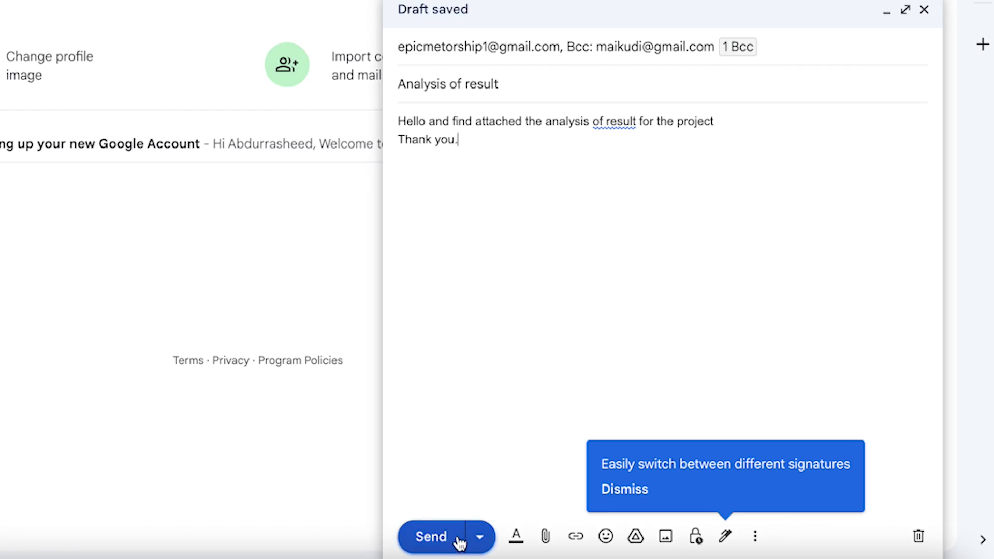
{"action": "left_click", "coordinate": [489, 543]}
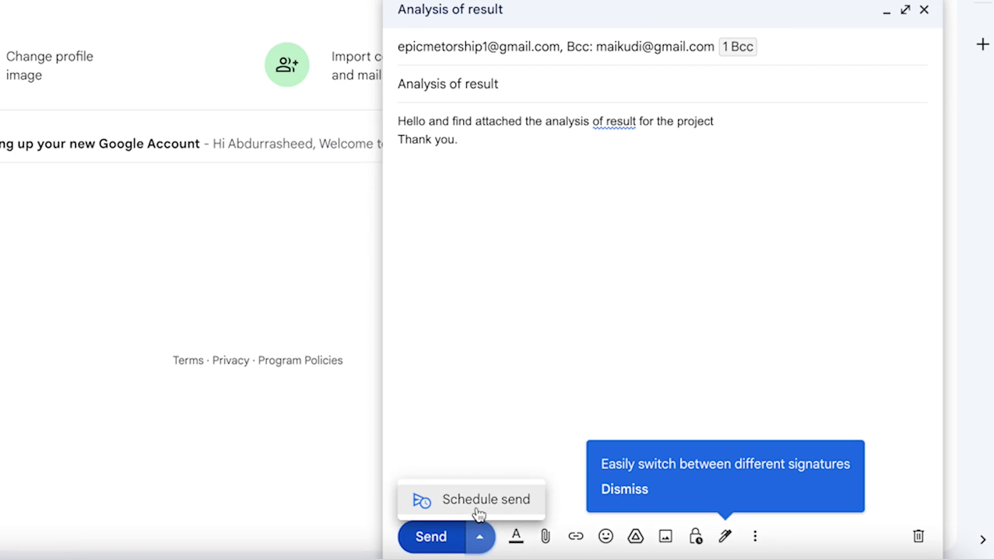
{"action": "left_click", "coordinate": [552, 315]}
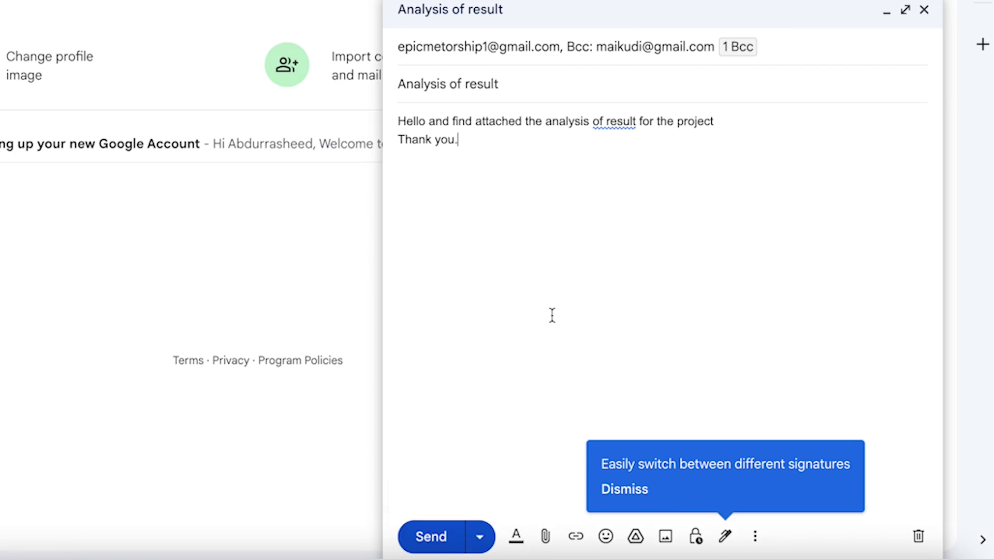
{"action": "left_click", "coordinate": [626, 491]}
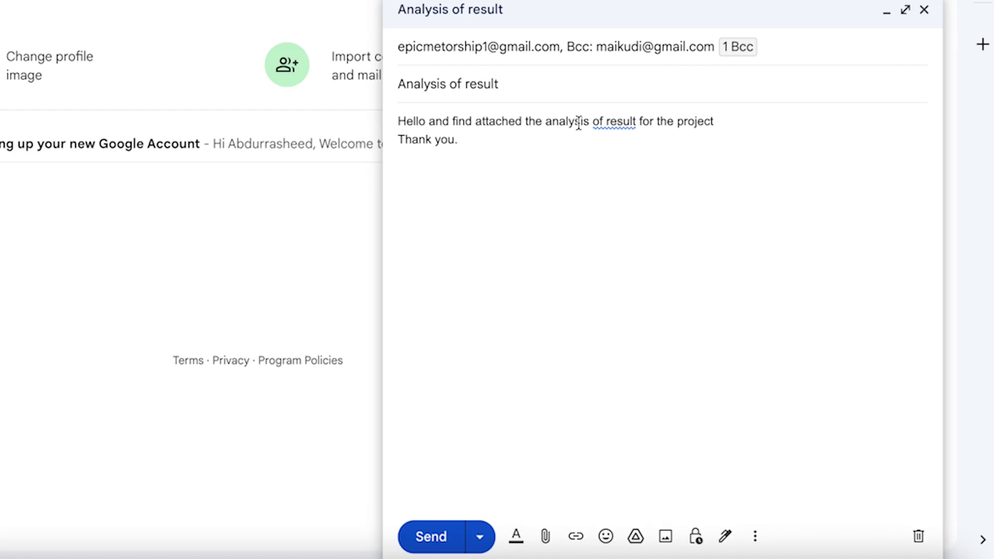
{"action": "key", "text": "ctrl+a"}
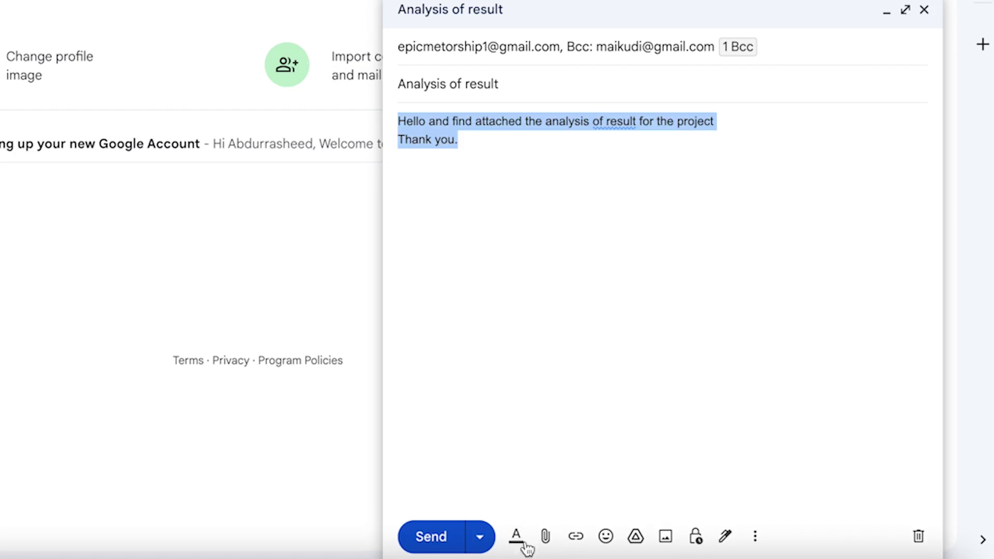
Make both body lines Large text size.
{"action": "left_click", "coordinate": [516, 538]}
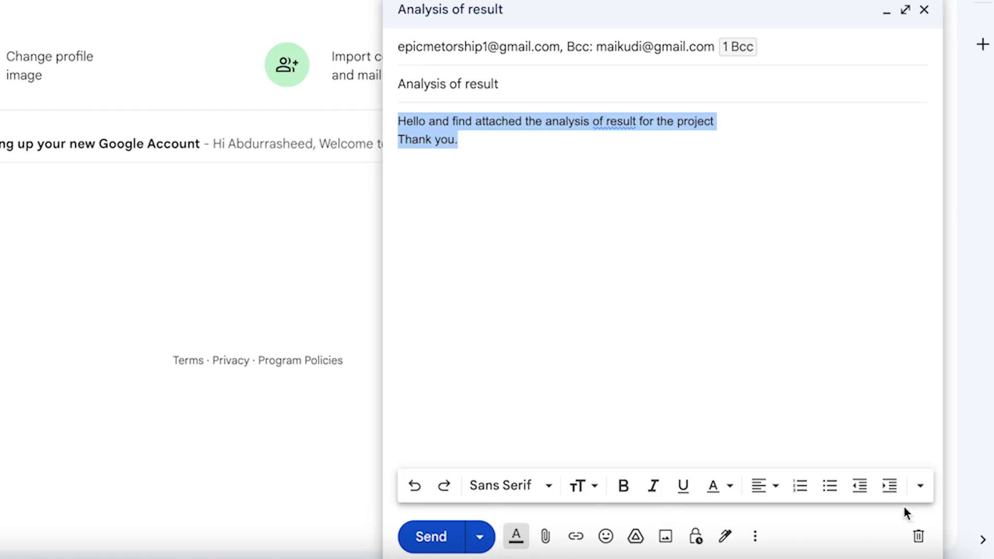
{"action": "left_click", "coordinate": [499, 485]}
{"action": "left_click", "coordinate": [699, 387]}
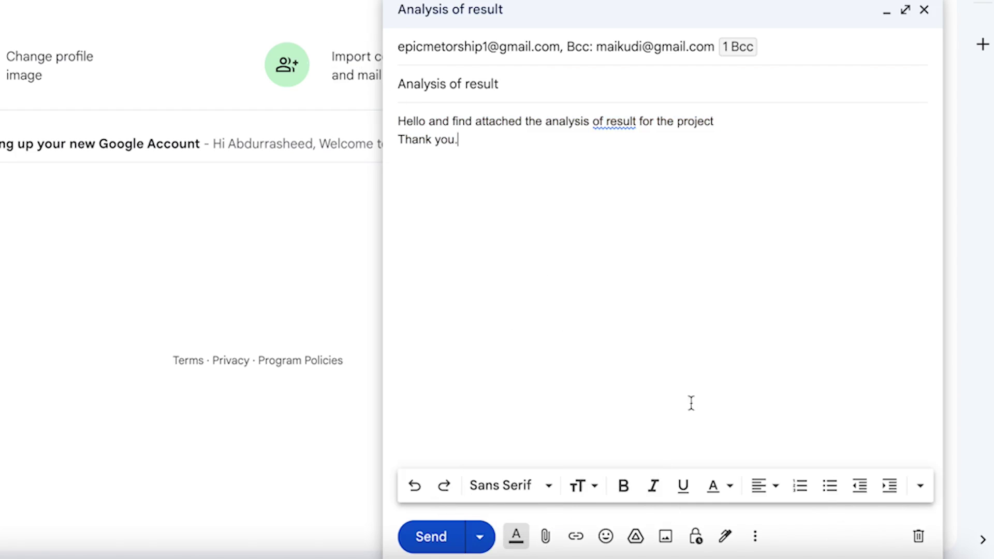
{"action": "left_click", "coordinate": [599, 493]}
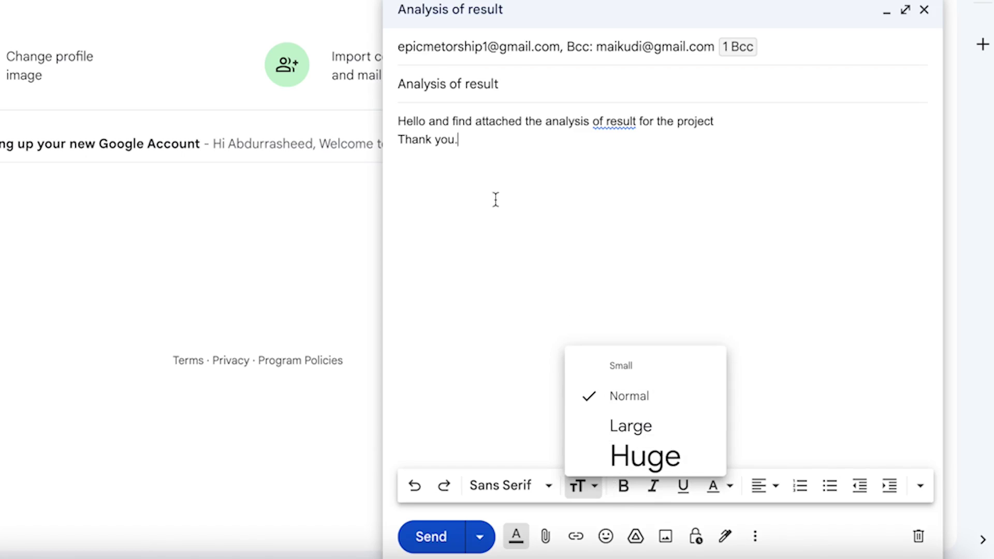
{"action": "left_click_drag", "start_coordinate": [495, 200], "coordinate": [348, 18]}
{"action": "left_click", "coordinate": [596, 484]}
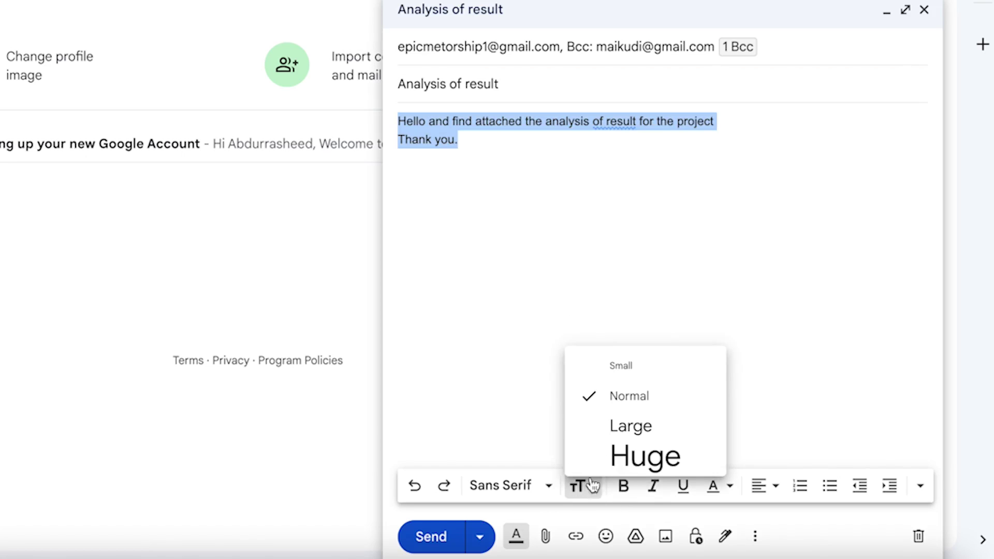
{"action": "left_click", "coordinate": [641, 426]}
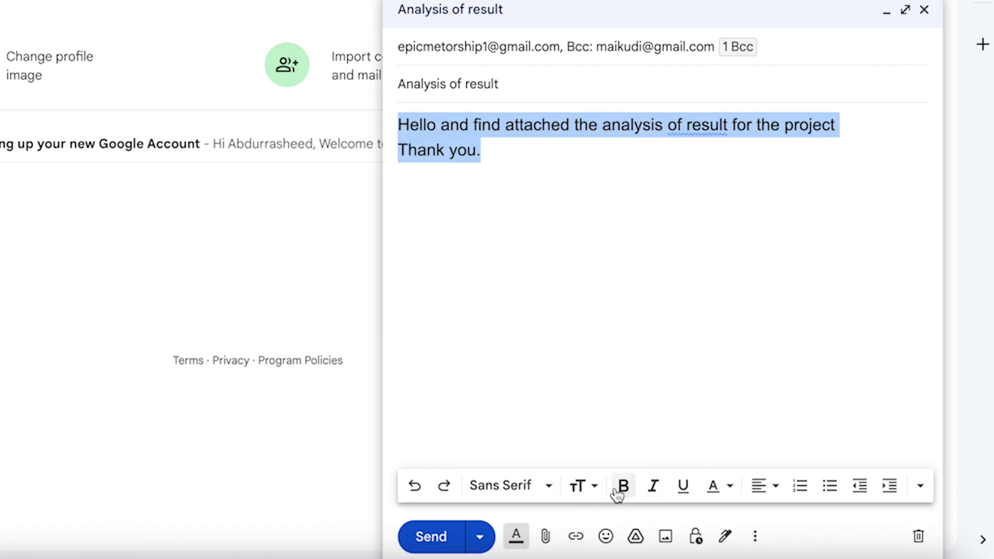
Make the body text bold italic with a cyan background and no underline.
{"action": "left_click", "coordinate": [621, 491]}
{"action": "left_click", "coordinate": [654, 488]}
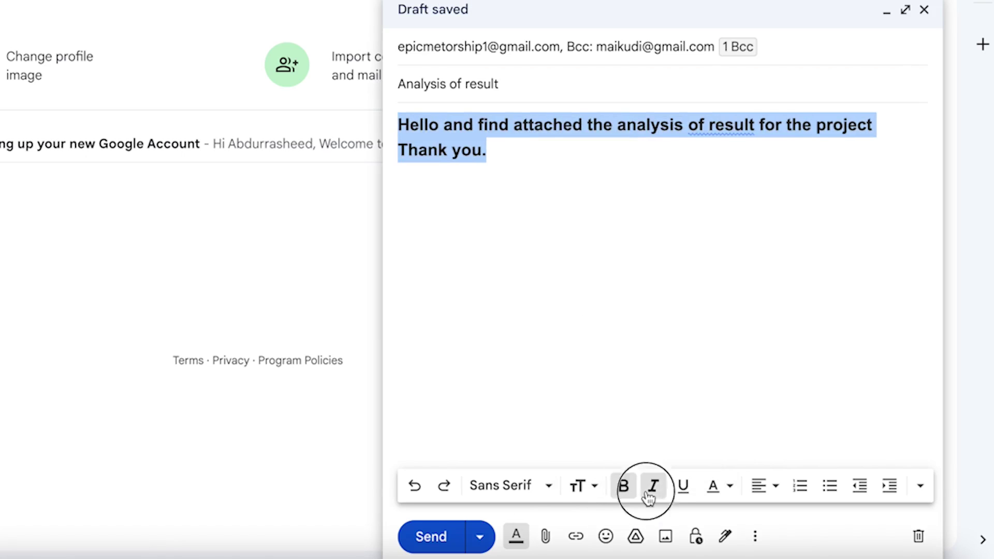
{"action": "left_click", "coordinate": [683, 487]}
{"action": "left_click", "coordinate": [724, 491]}
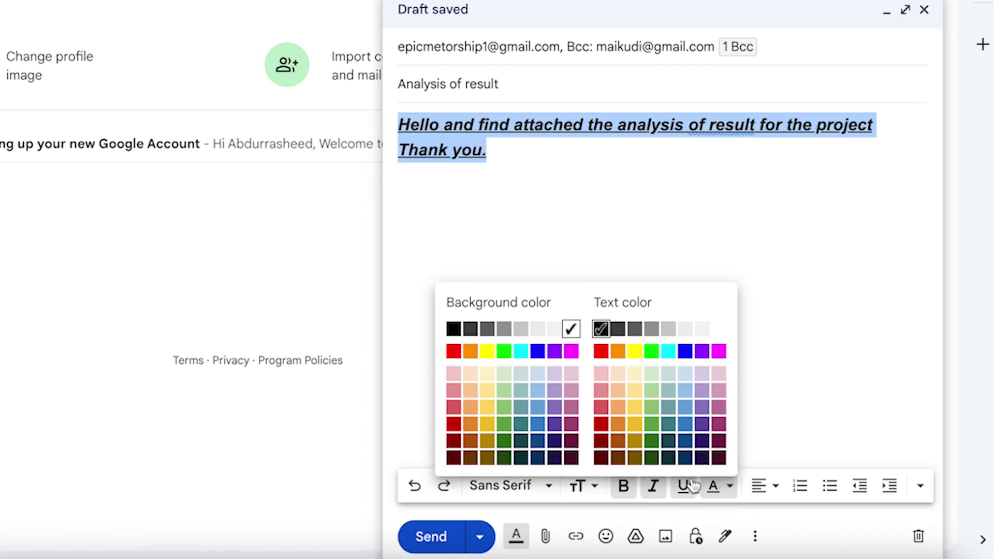
{"action": "left_click", "coordinate": [524, 351]}
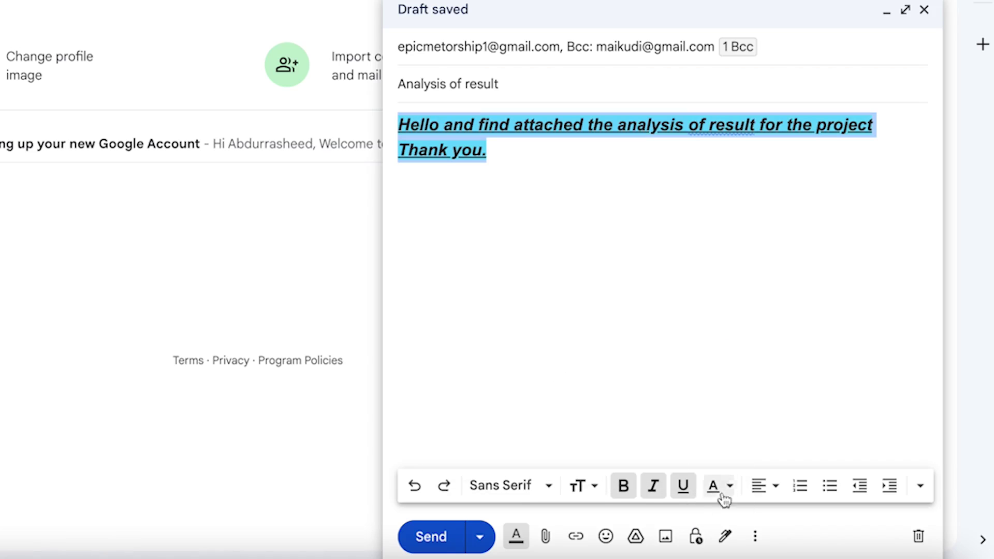
{"action": "left_click", "coordinate": [683, 489]}
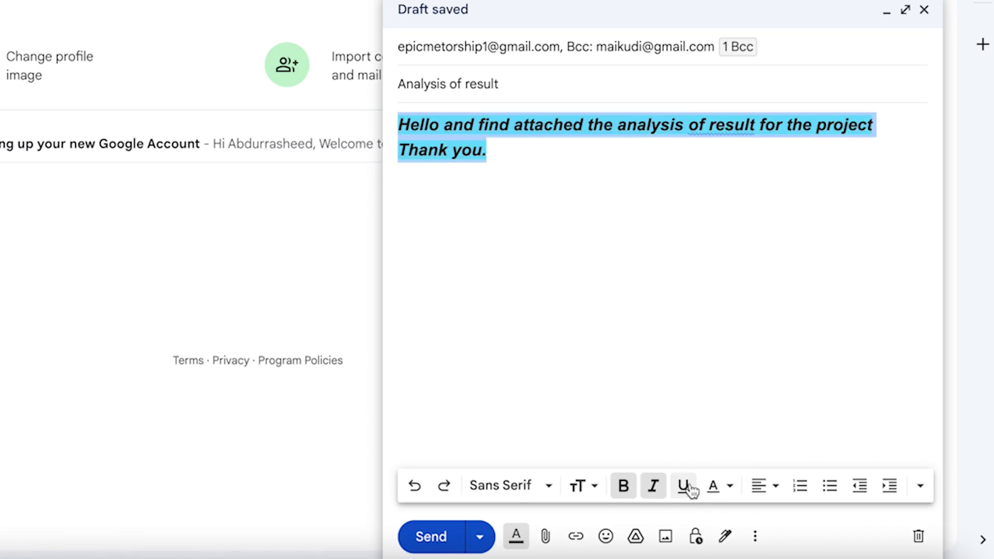
Remove list formatting from both lines after trying numbered and bulleted lists.
{"action": "left_click", "coordinate": [774, 487]}
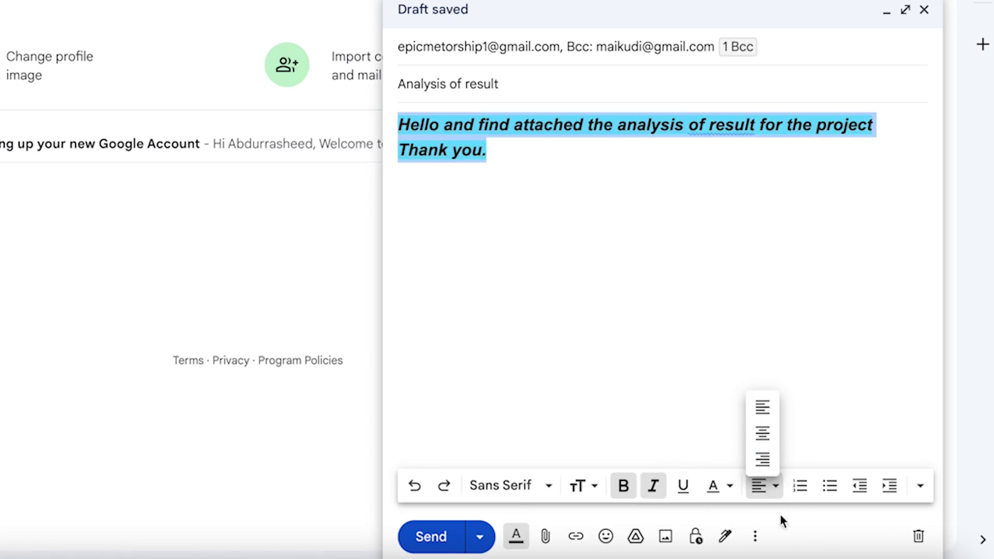
{"action": "left_click", "coordinate": [801, 487]}
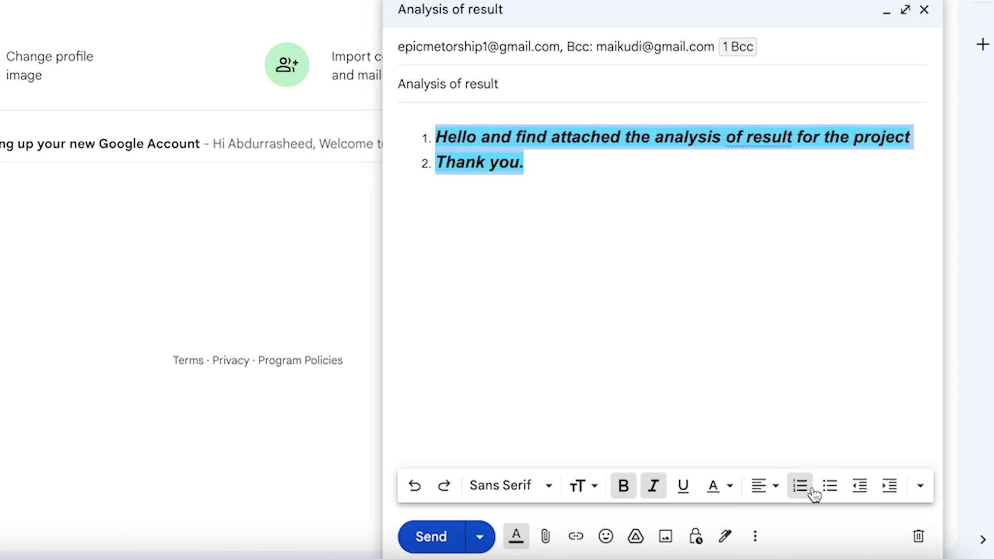
{"action": "left_click", "coordinate": [831, 489]}
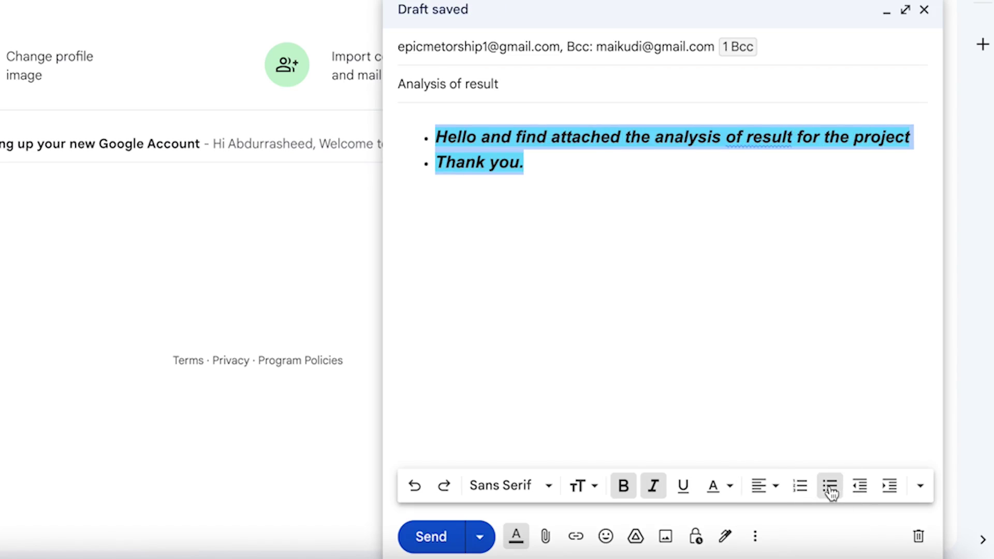
{"action": "left_click", "coordinate": [861, 487]}
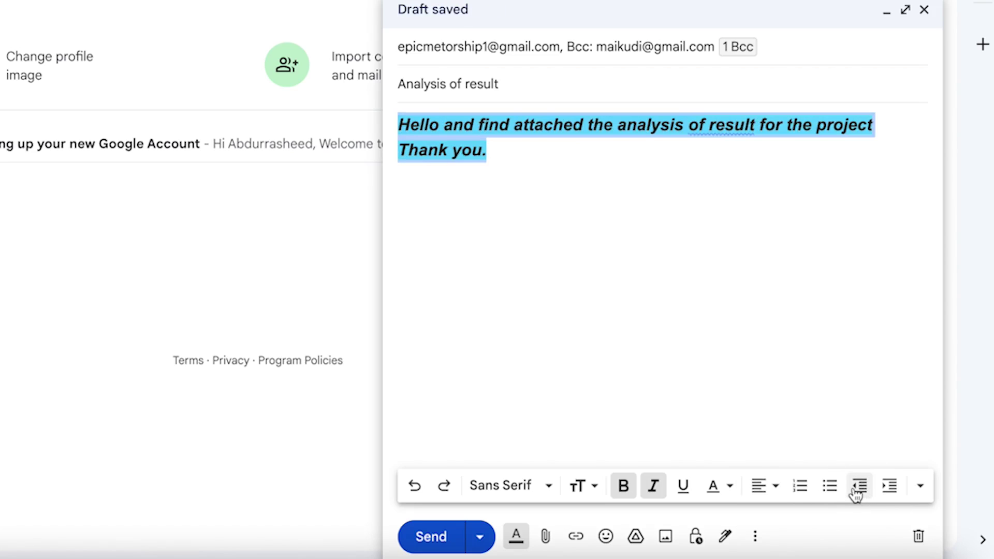
{"action": "left_click", "coordinate": [922, 489]}
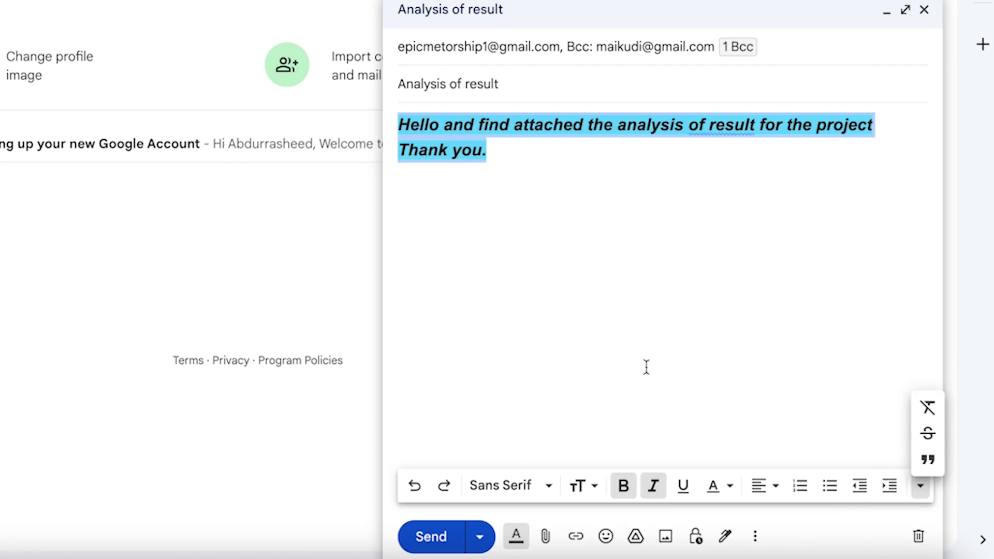
{"action": "left_click", "coordinate": [563, 353]}
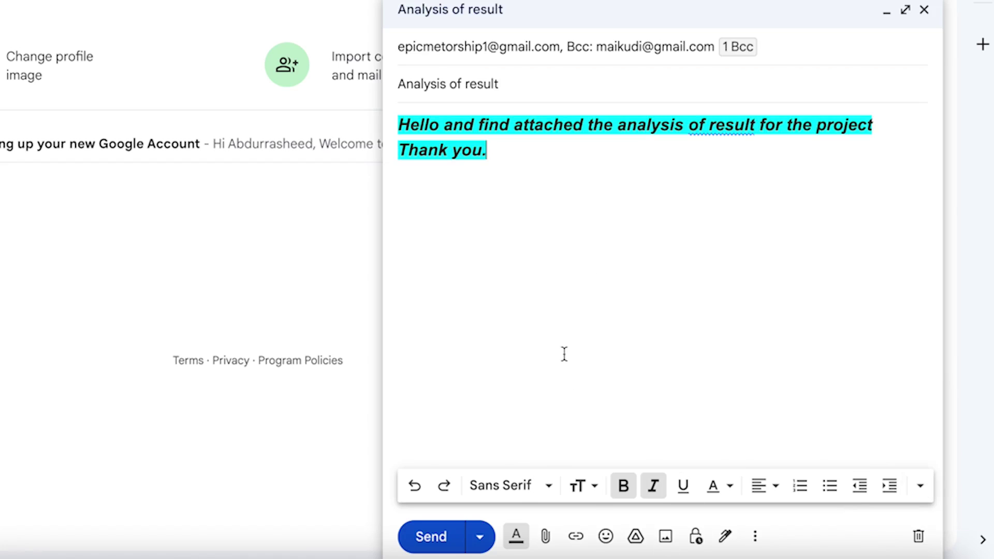
{"action": "left_click", "coordinate": [550, 540]}
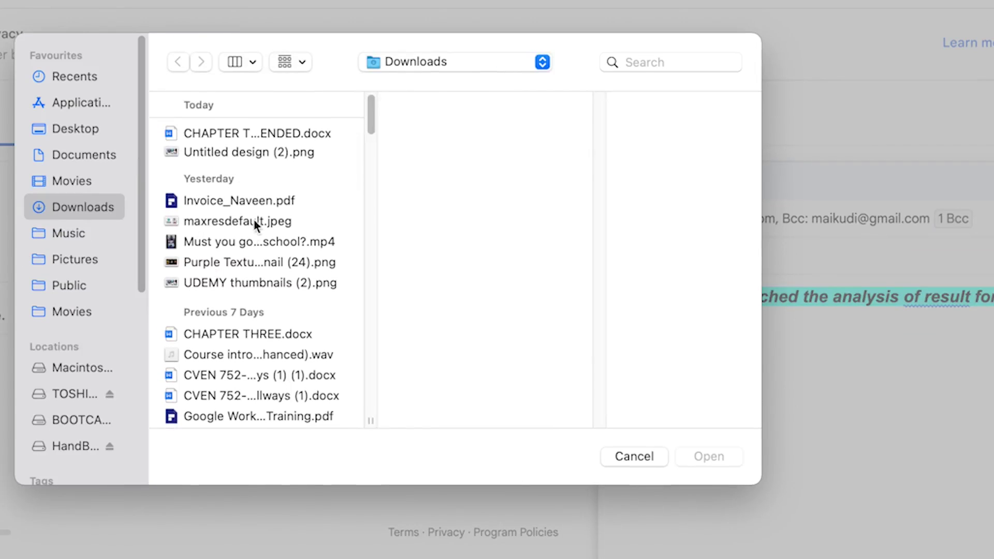
Attach Google Workspace Training.pdf (67K) from the Downloads folder.
{"action": "scroll", "coordinate": [246, 352], "scroll_direction": "down", "scroll_amount": 2}
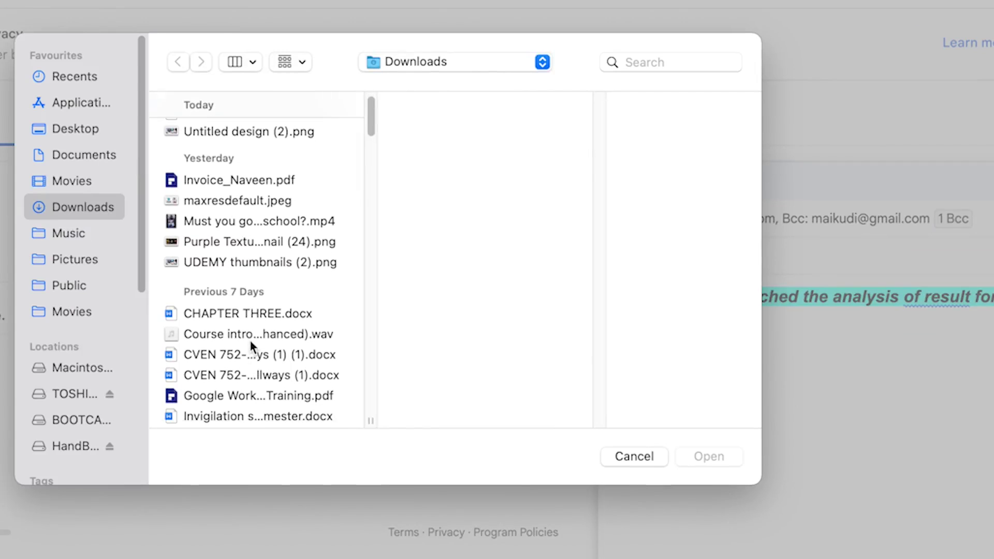
{"action": "left_click", "coordinate": [261, 396]}
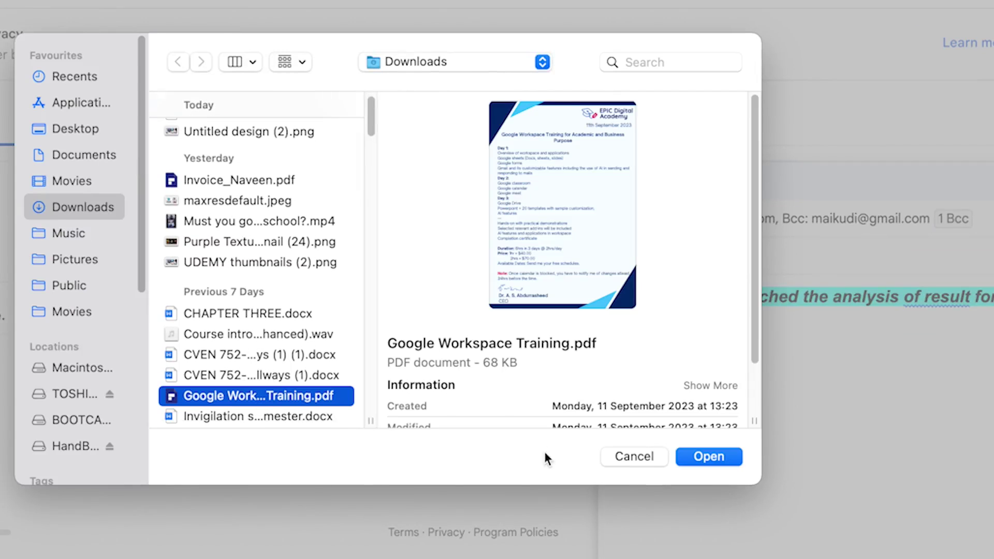
{"action": "left_click", "coordinate": [737, 458]}
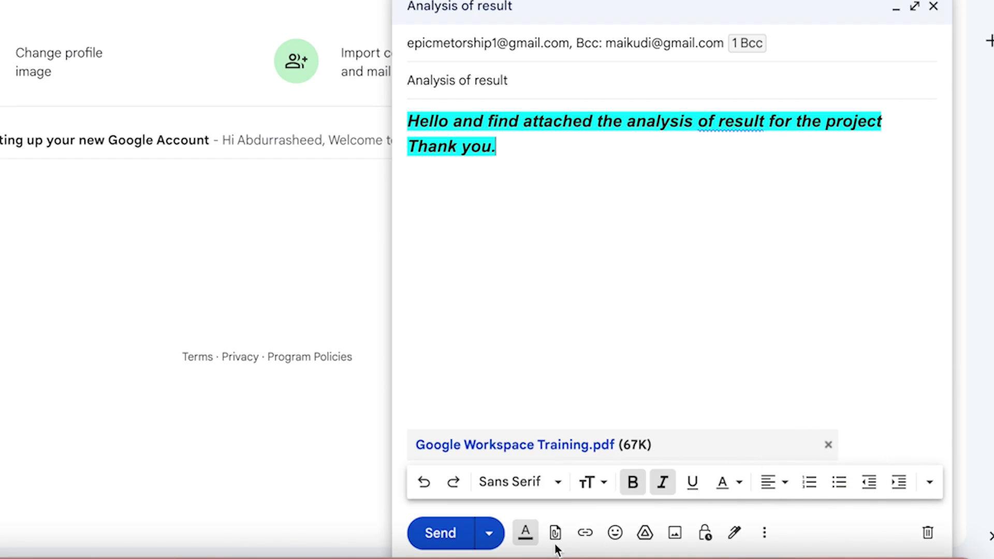
Add an 'Epic mentorship' line below 'Thank you.' with a white background.
{"action": "left_click", "coordinate": [588, 539]}
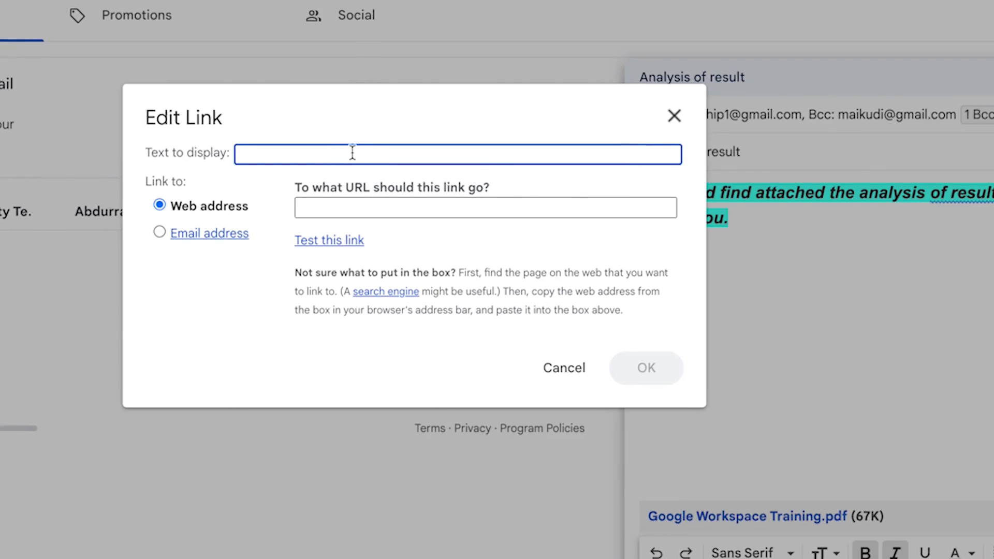
{"action": "left_click", "coordinate": [673, 115]}
{"action": "key", "text": "Return"}
{"action": "key", "text": "Return"}
{"action": "type", "text": "Epic mentor"}
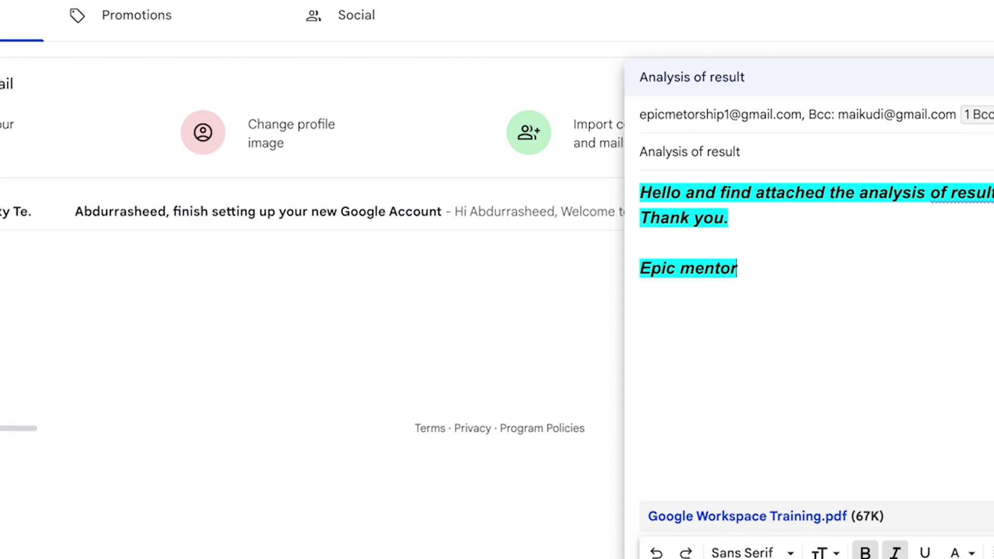
{"action": "type", "text": "ship"}
{"action": "left_click_drag", "start_coordinate": [808, 289], "coordinate": [586, 235]}
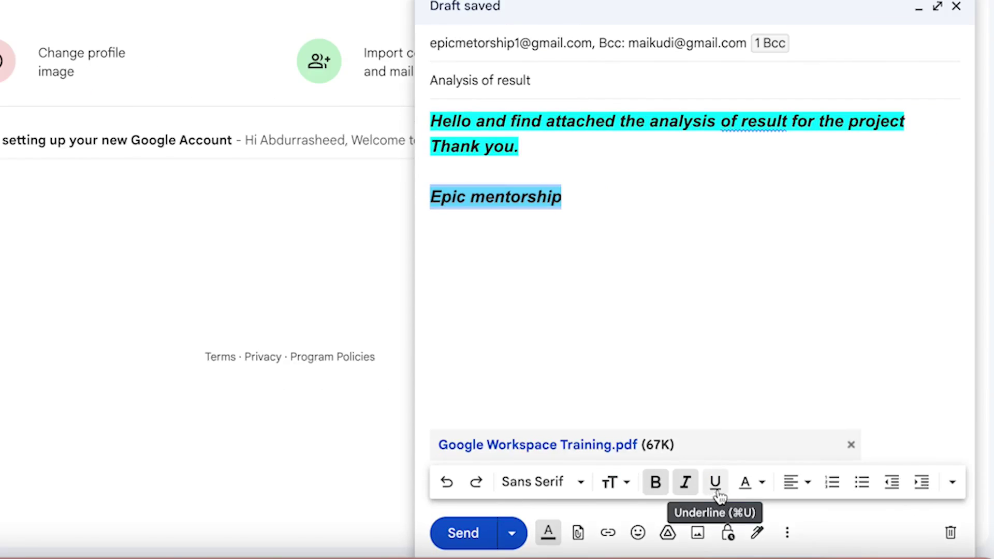
{"action": "left_click", "coordinate": [973, 555]}
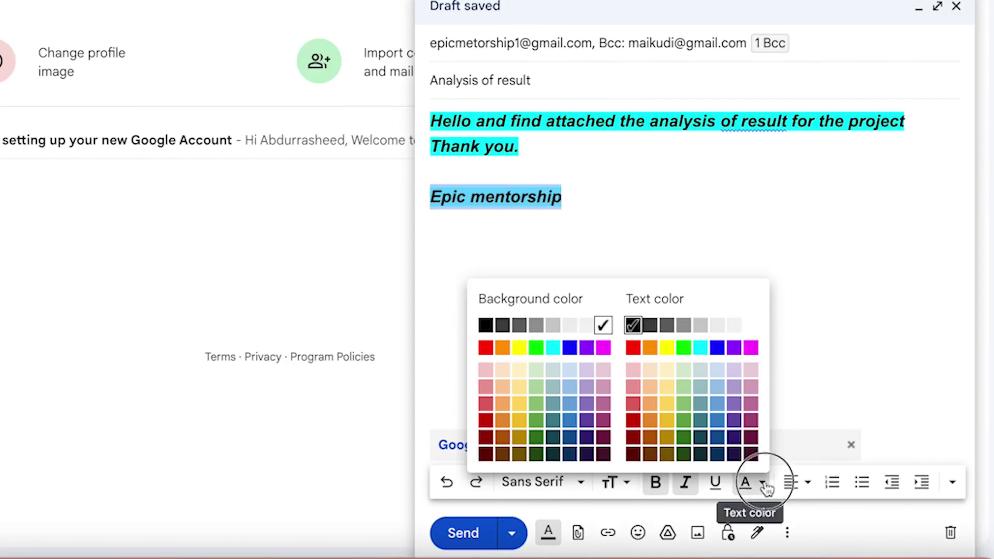
{"action": "left_click", "coordinate": [605, 326]}
{"action": "left_click", "coordinate": [618, 281]}
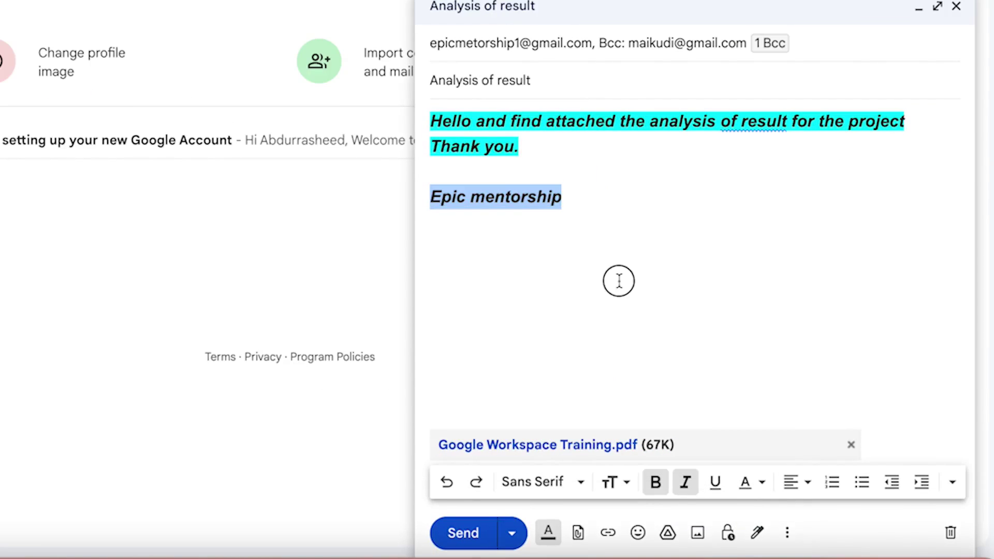
{"action": "left_click_drag", "start_coordinate": [616, 196], "coordinate": [385, 184]}
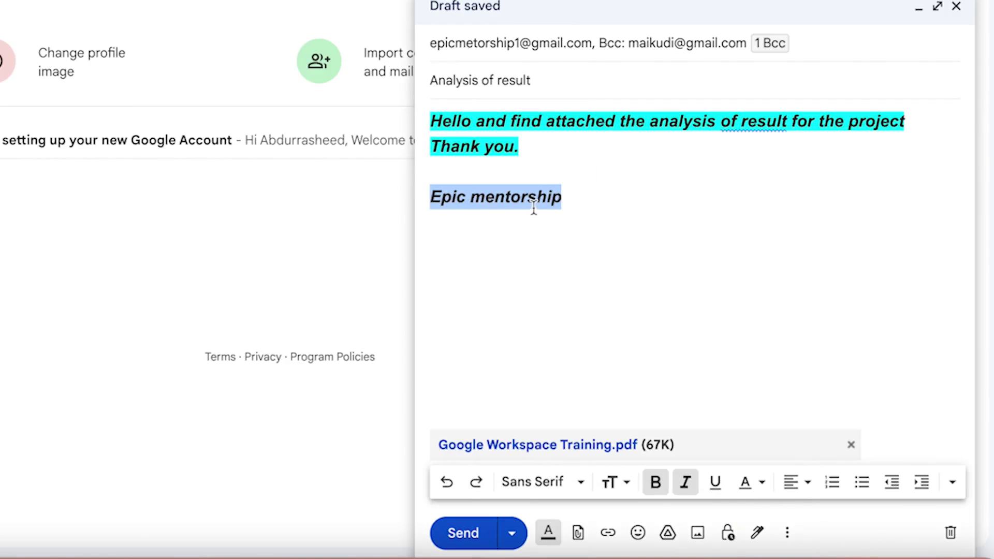
Link the selected 'Epic mentorship' text to google.com.
{"action": "left_click", "coordinate": [608, 532]}
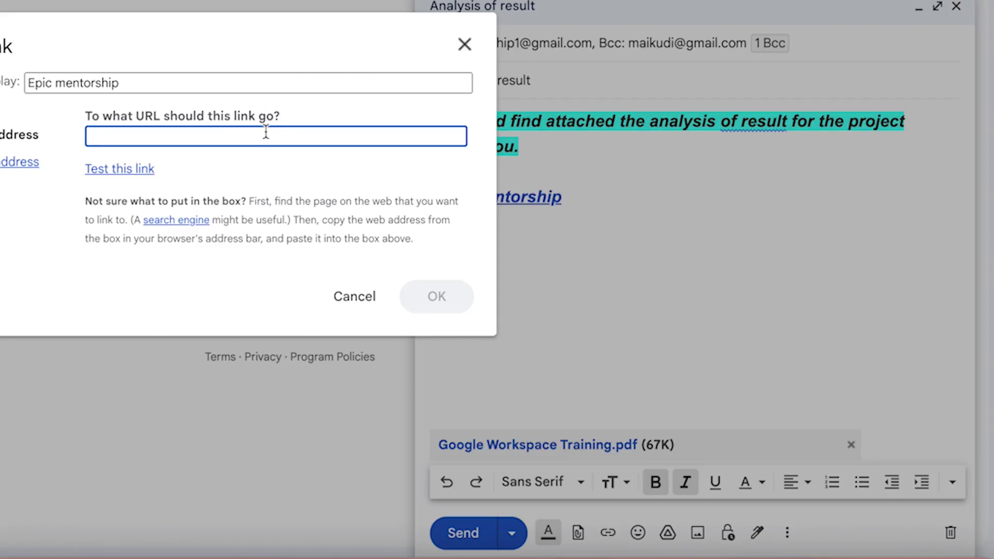
{"action": "type", "text": "google"}
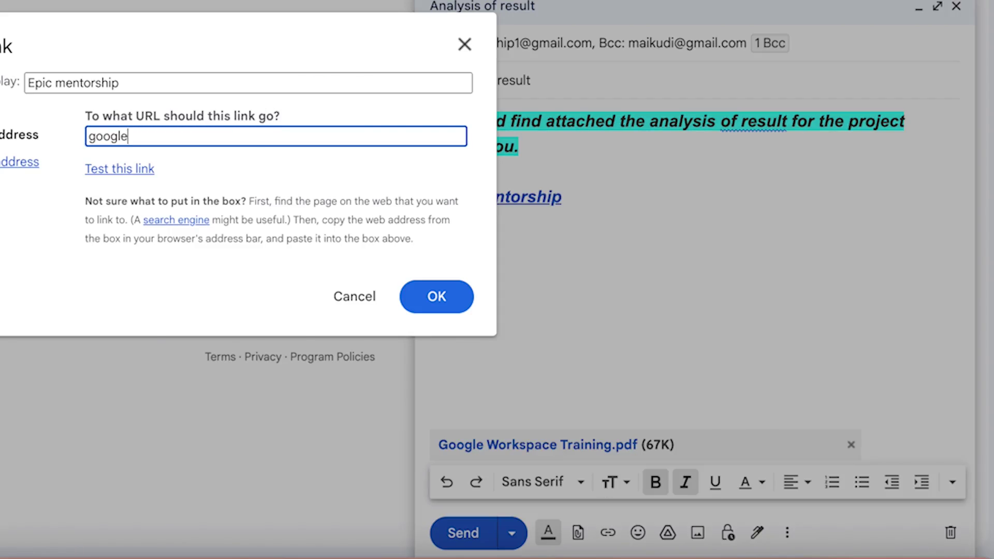
{"action": "type", "text": ".com"}
{"action": "left_click", "coordinate": [434, 295]}
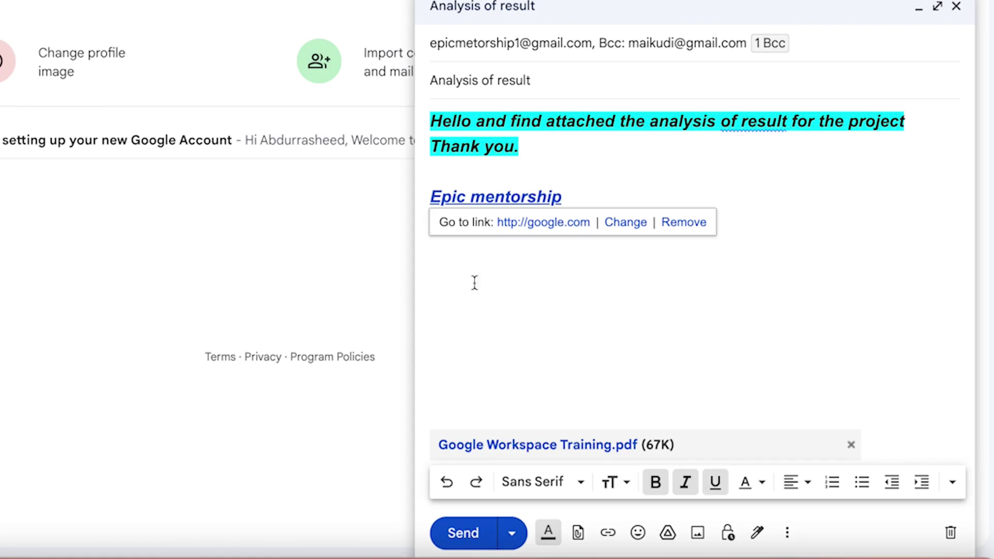
{"action": "left_click", "coordinate": [559, 273]}
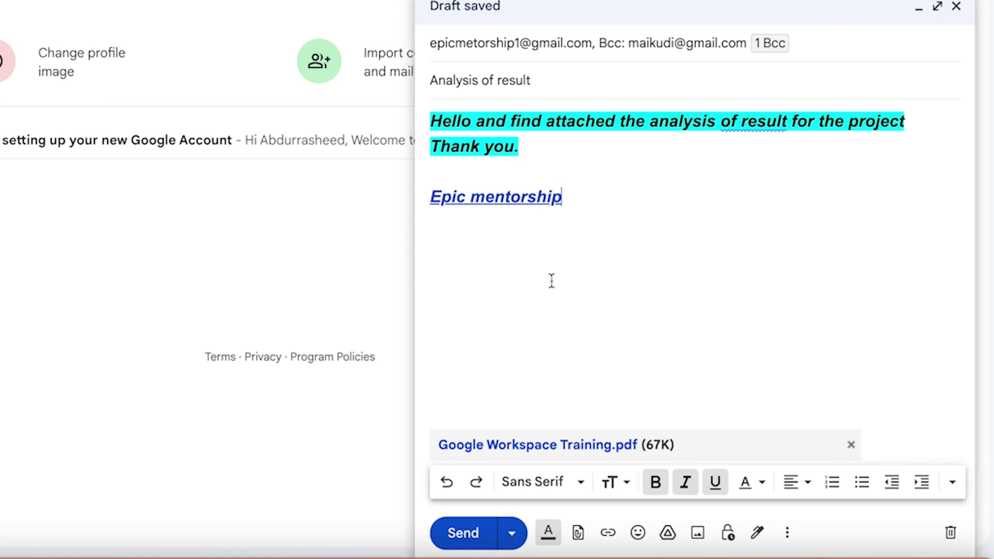
{"action": "left_click", "coordinate": [638, 534]}
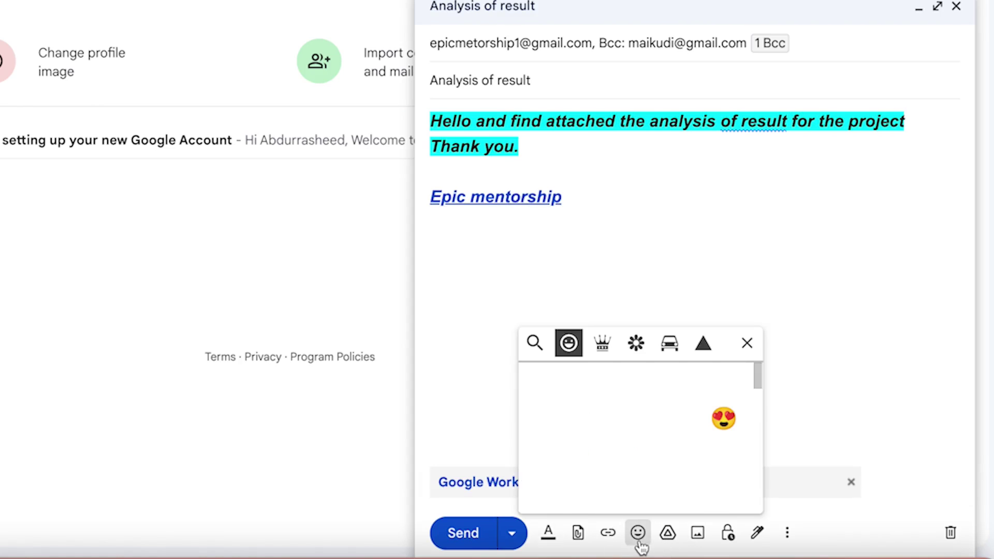
{"action": "left_click", "coordinate": [603, 345]}
{"action": "left_click", "coordinate": [640, 345]}
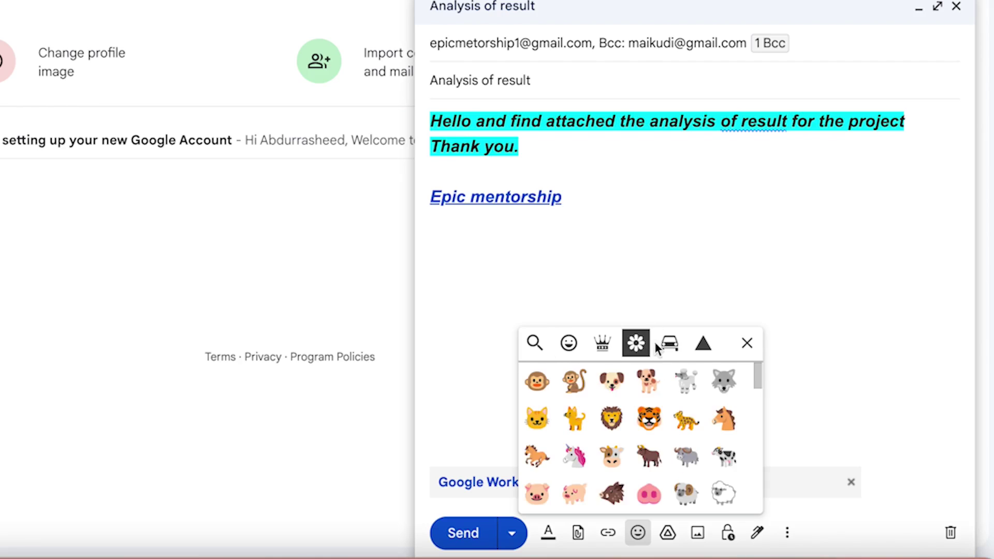
{"action": "left_click", "coordinate": [669, 344]}
{"action": "left_click", "coordinate": [704, 343]}
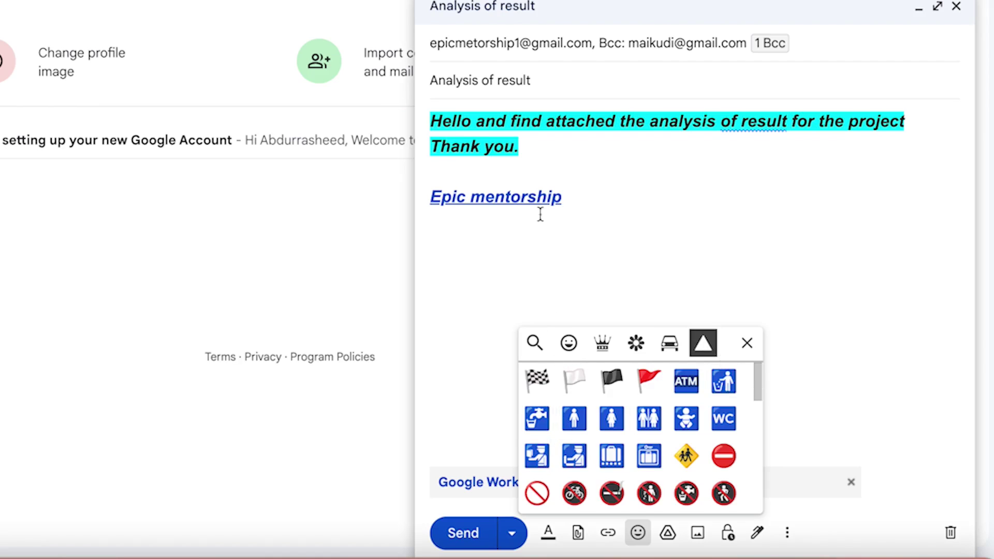
{"action": "left_click", "coordinate": [541, 161]}
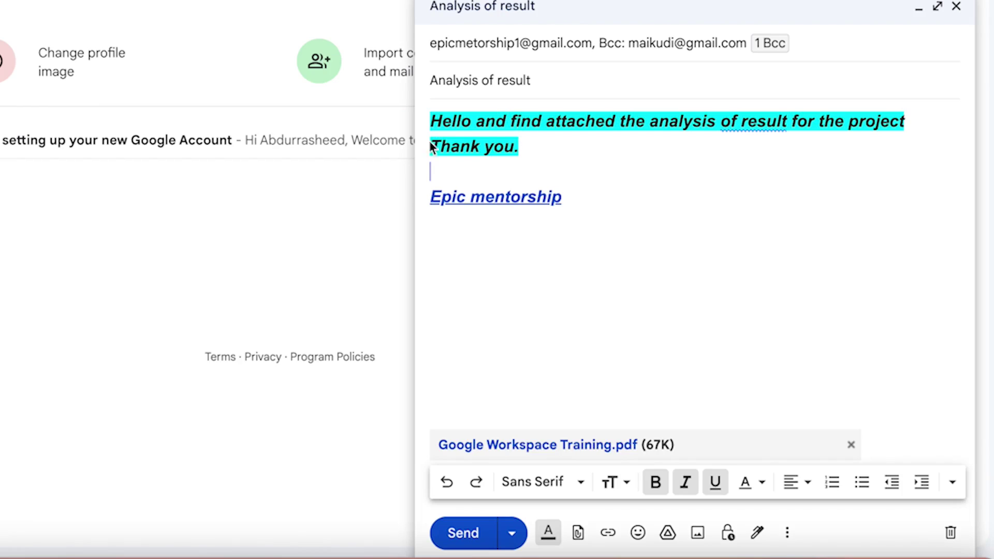
{"action": "left_click", "coordinate": [481, 118]}
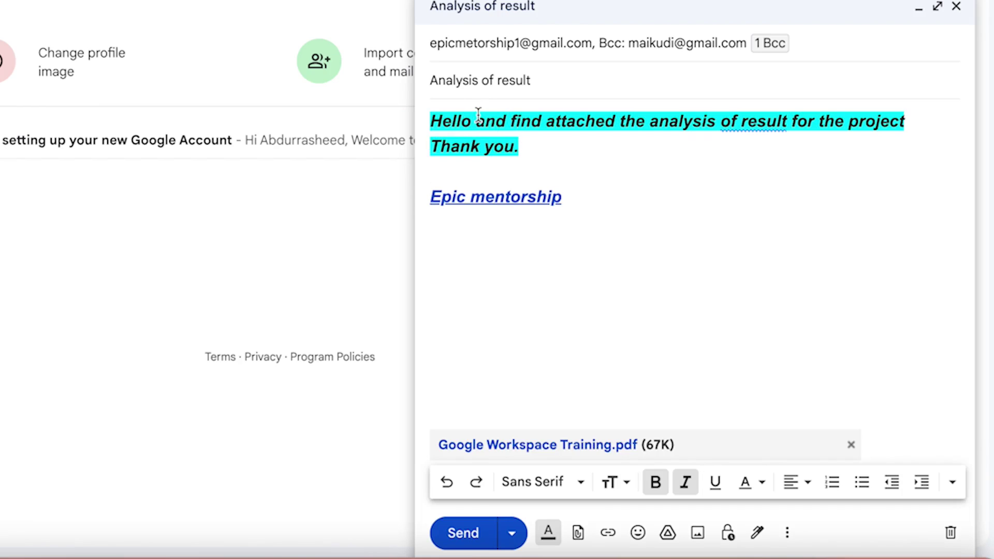
{"action": "left_click", "coordinate": [670, 537]}
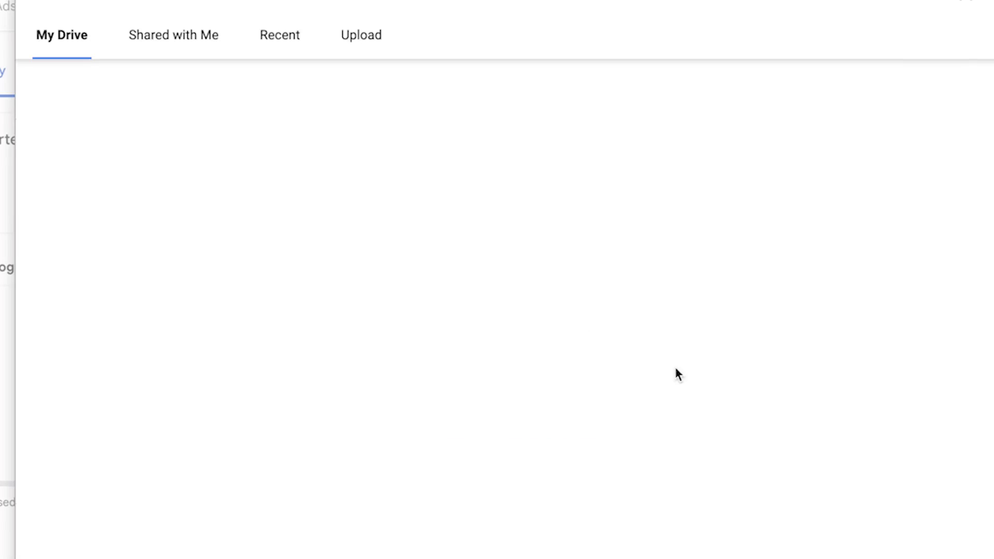
{"action": "left_click", "coordinate": [182, 39]}
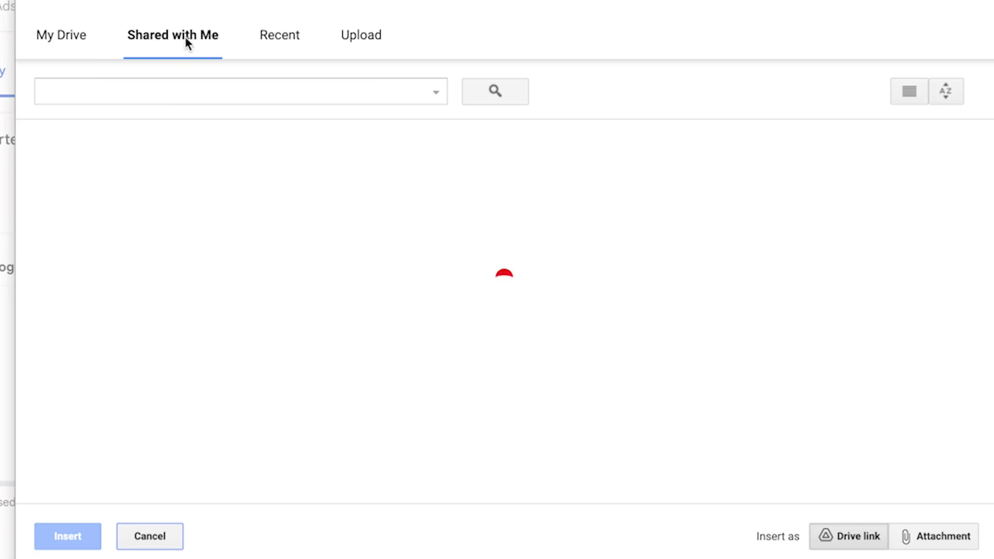
{"action": "left_click", "coordinate": [286, 37]}
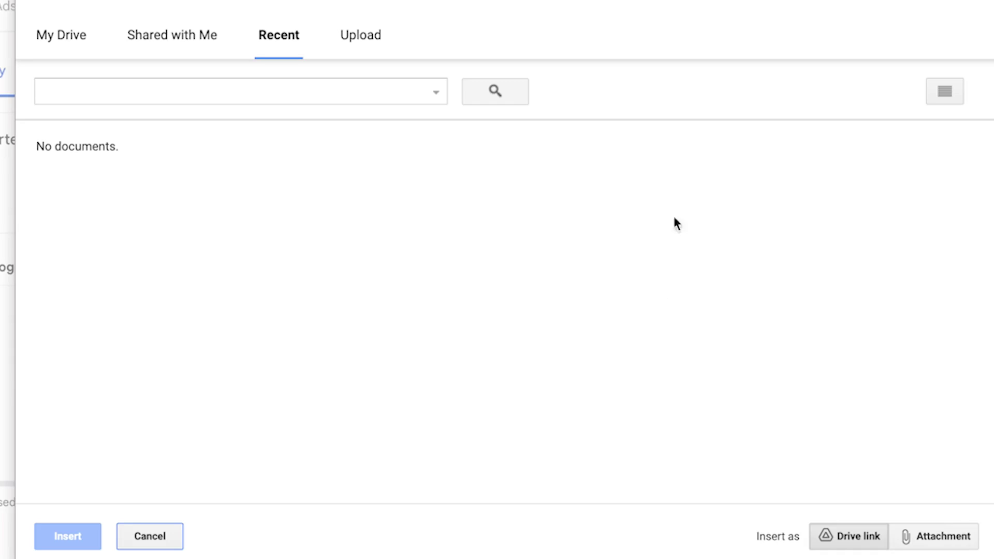
{"action": "left_click", "coordinate": [986, 4]}
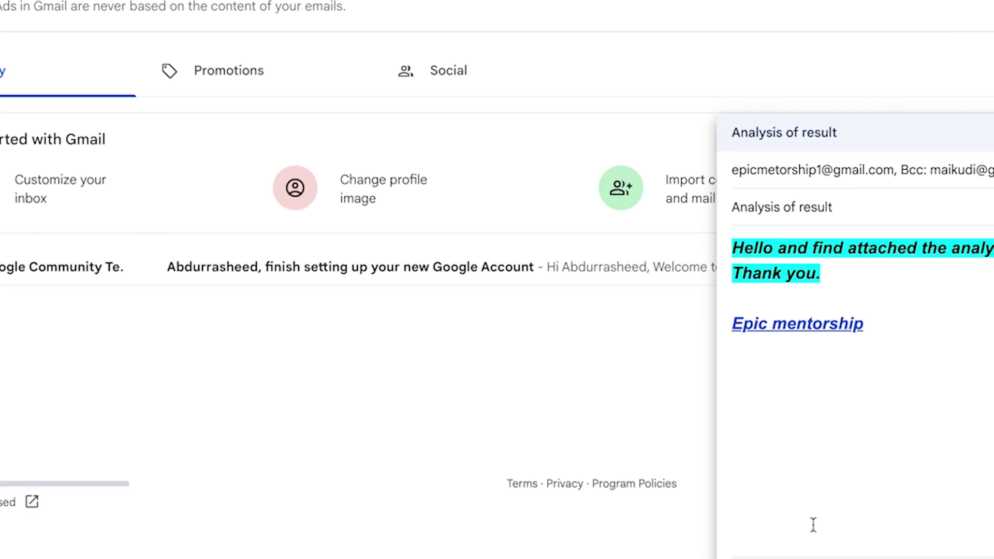
{"action": "left_click", "coordinate": [687, 537]}
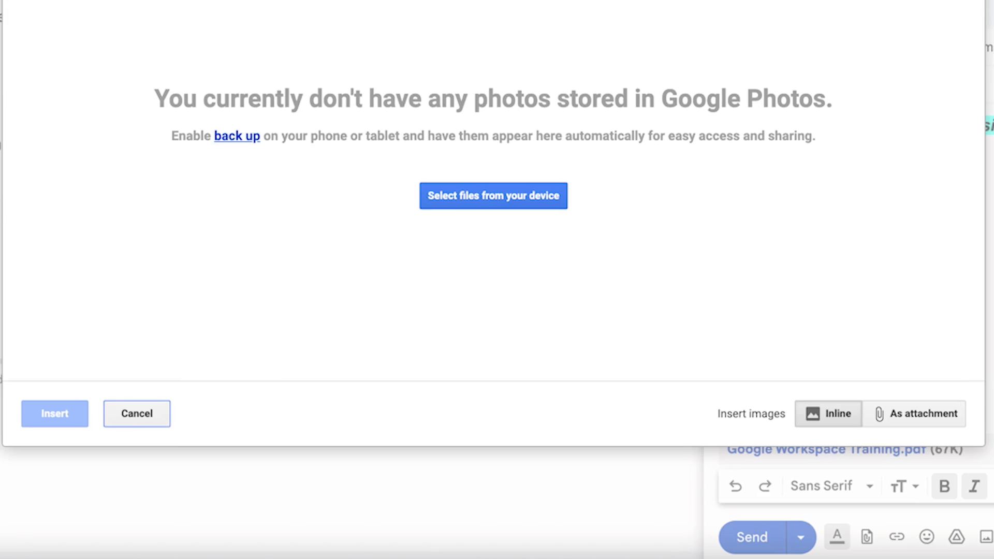
{"action": "left_click", "coordinate": [329, 23]}
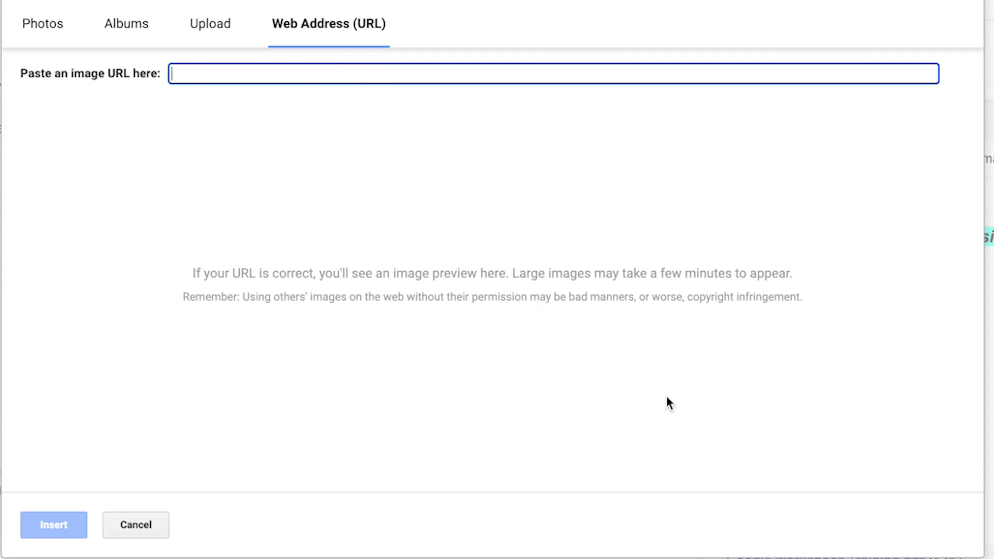
{"action": "left_click", "coordinate": [131, 524]}
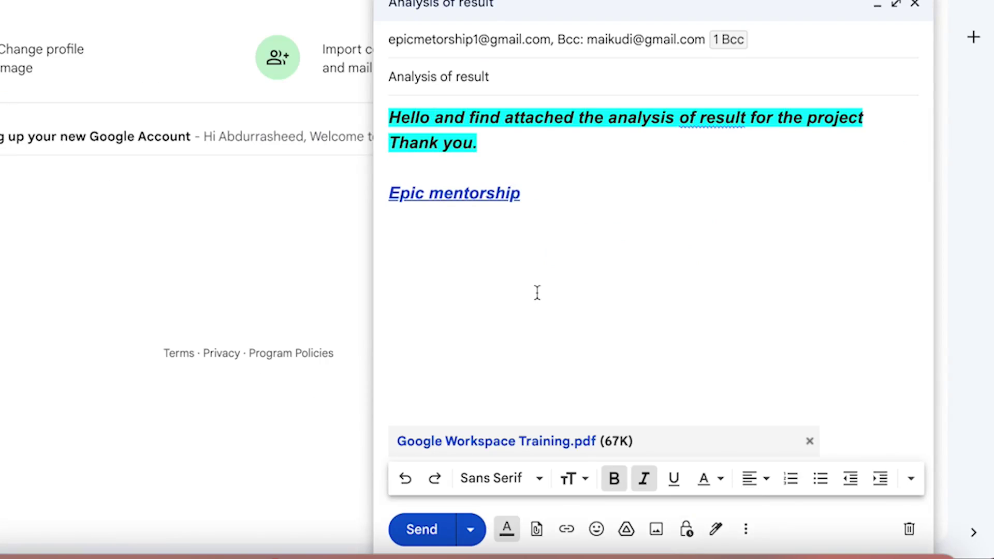
{"action": "left_click", "coordinate": [715, 531]}
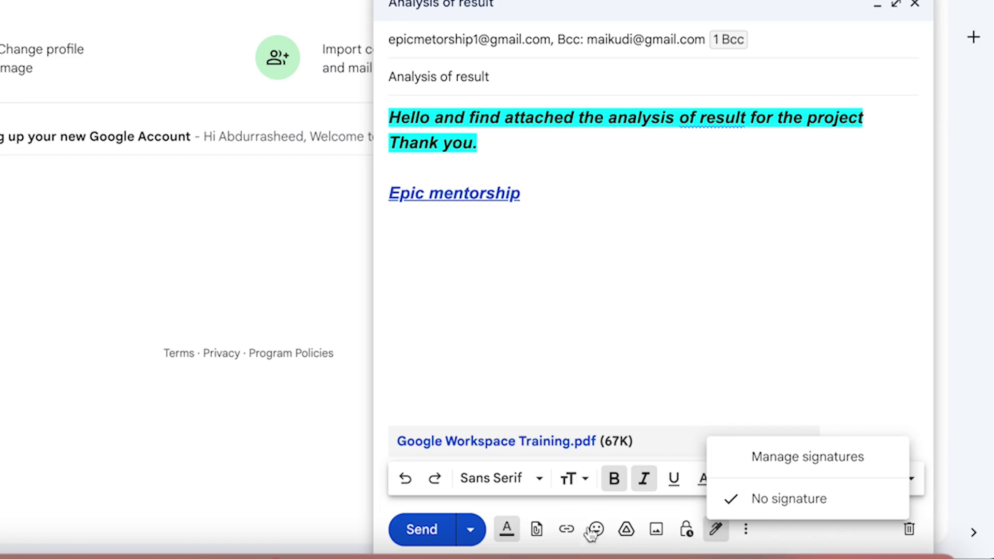
{"action": "left_click", "coordinate": [641, 314]}
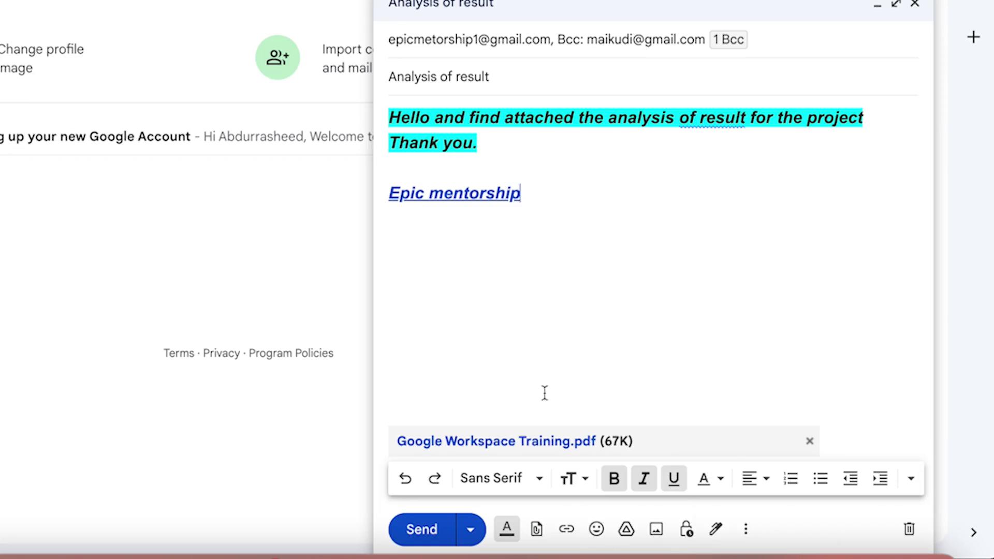
{"action": "left_click", "coordinate": [548, 140]}
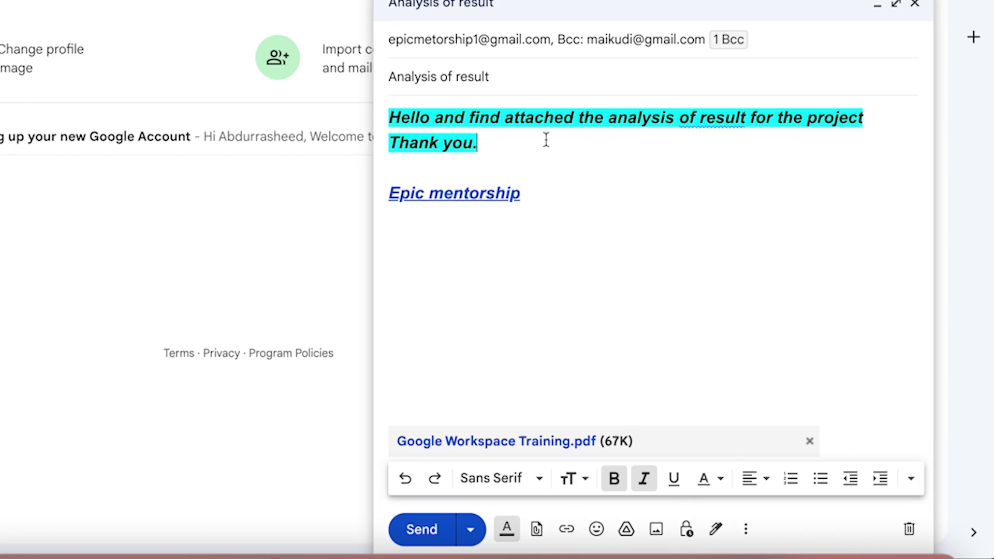
{"action": "left_click_drag", "start_coordinate": [493, 148], "coordinate": [295, 93]}
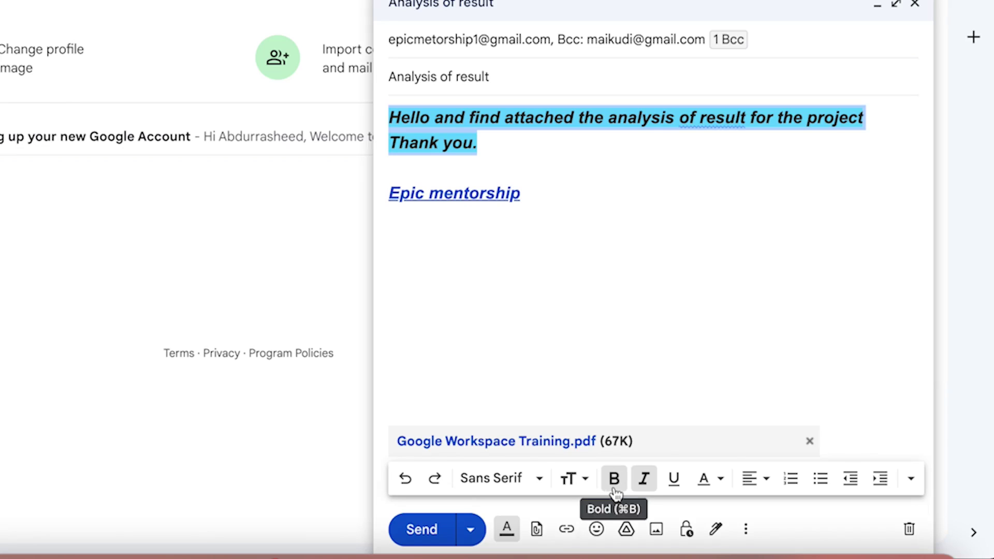
Set the selected text's background to white and send the email.
{"action": "left_click", "coordinate": [702, 489]}
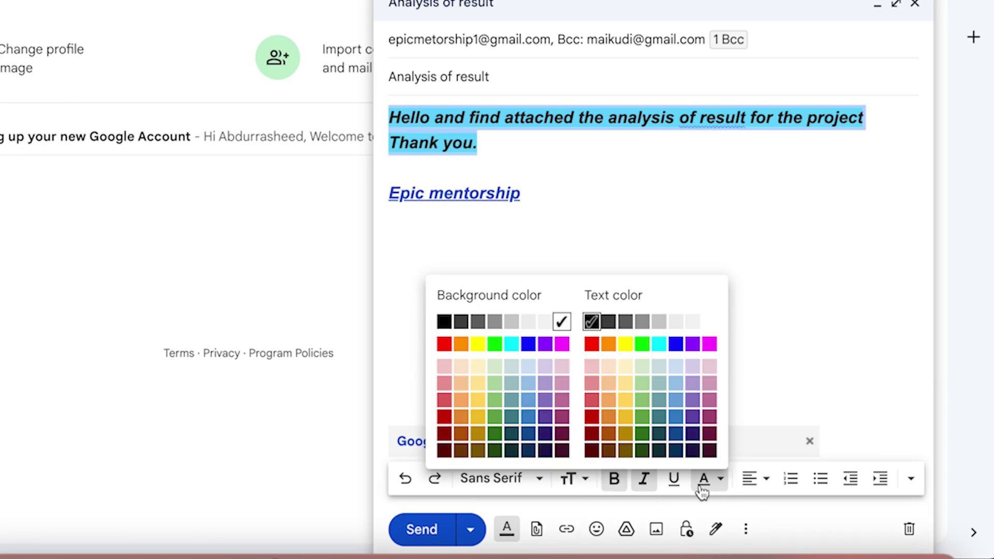
{"action": "left_click", "coordinate": [562, 322]}
{"action": "left_click", "coordinate": [674, 165]}
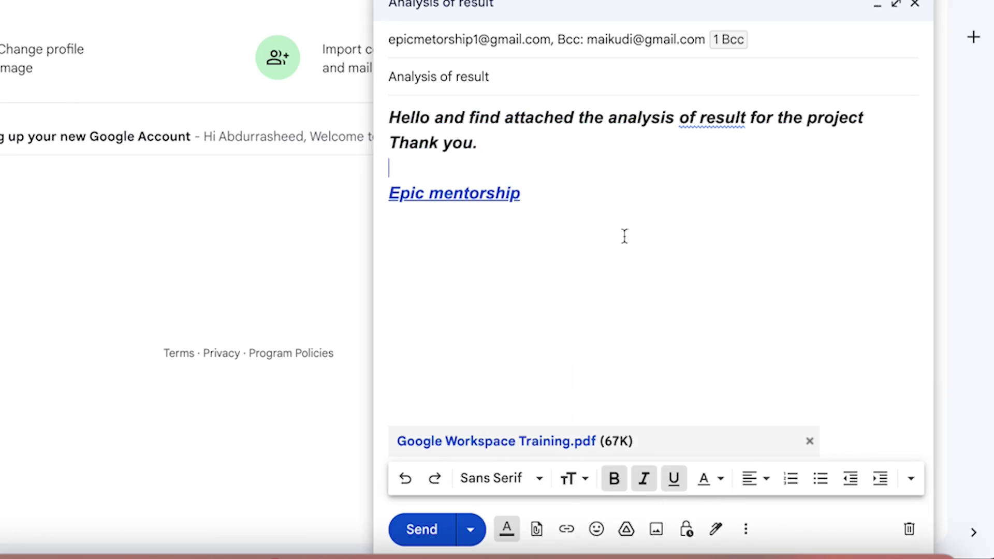
{"action": "left_click", "coordinate": [409, 540]}
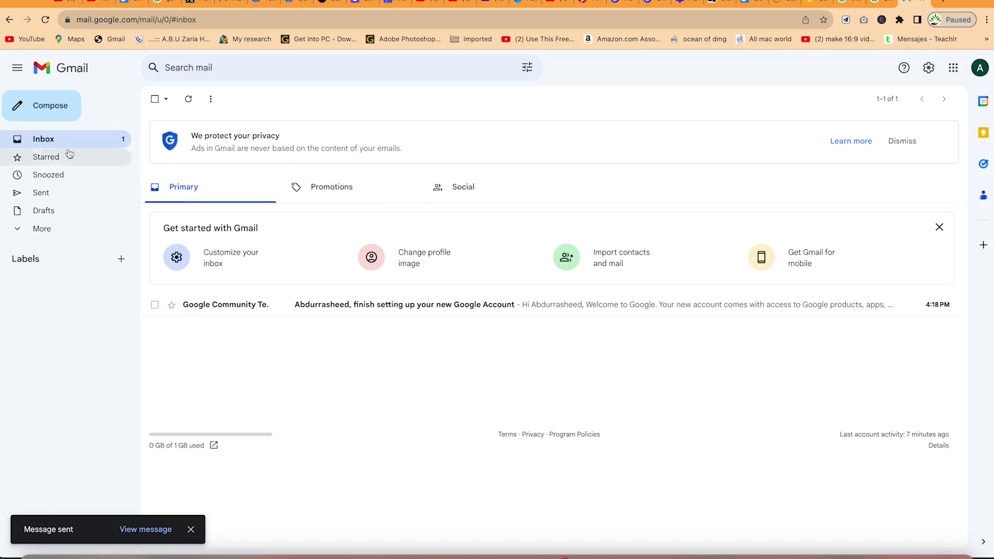
{"action": "left_click", "coordinate": [52, 202]}
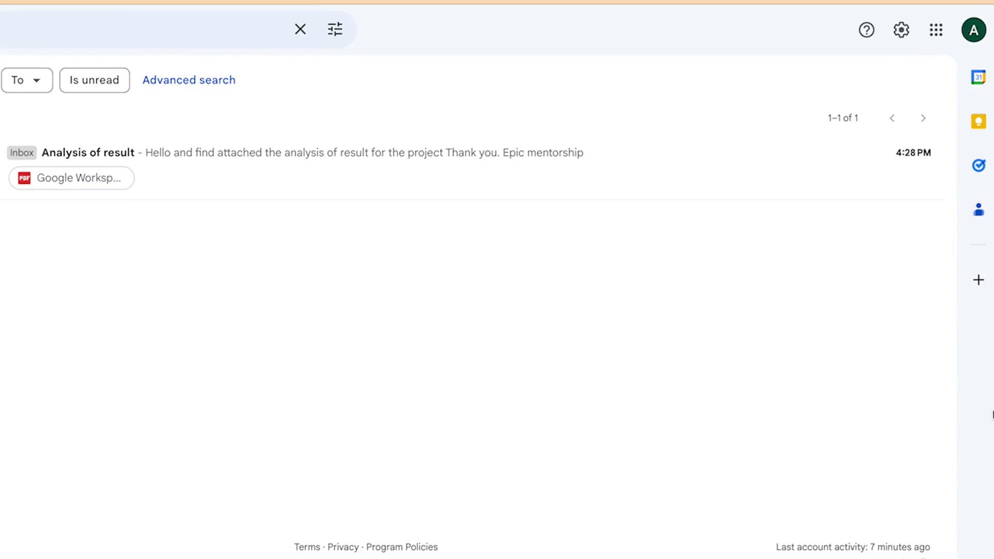
Open Gmail's Quick settings panel from the gear icon.
{"action": "left_click", "coordinate": [910, 35]}
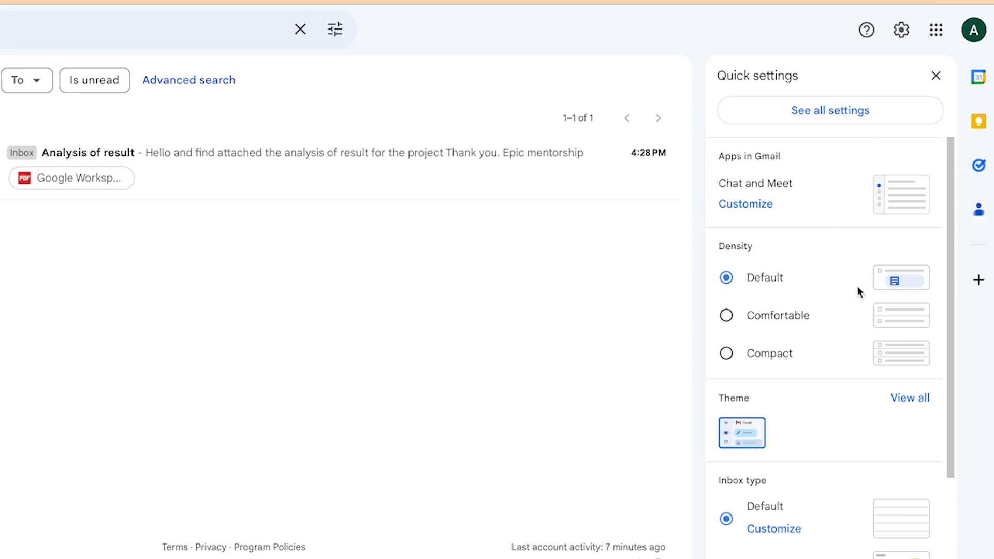
Set the mail list density to Compact, trying Comfortable first.
{"action": "left_click", "coordinate": [727, 317]}
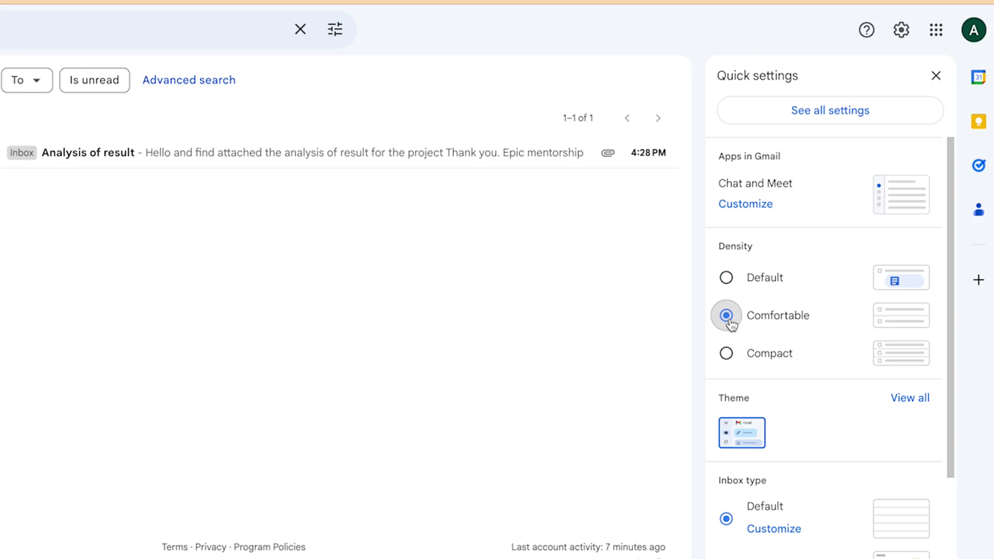
{"action": "left_click", "coordinate": [735, 352]}
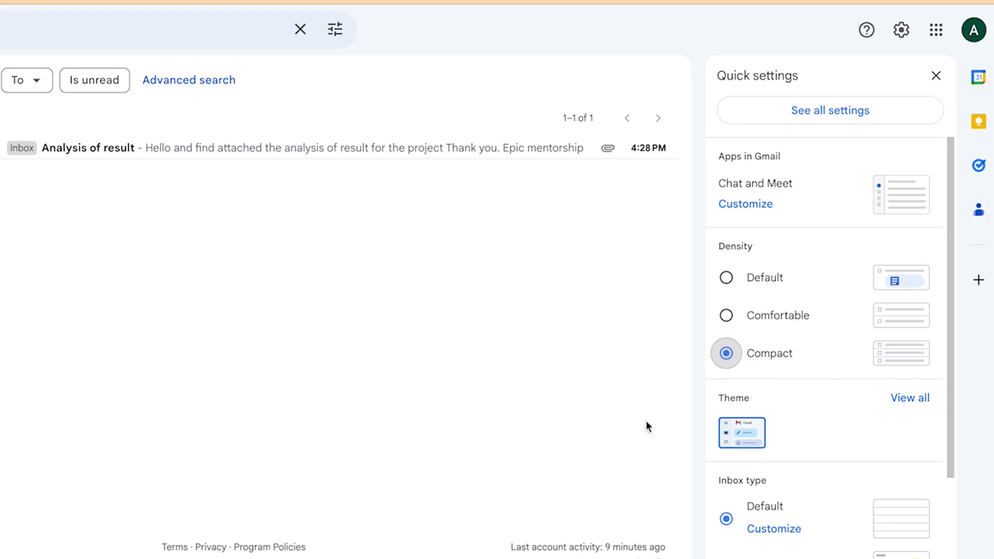
{"action": "left_click", "coordinate": [912, 398]}
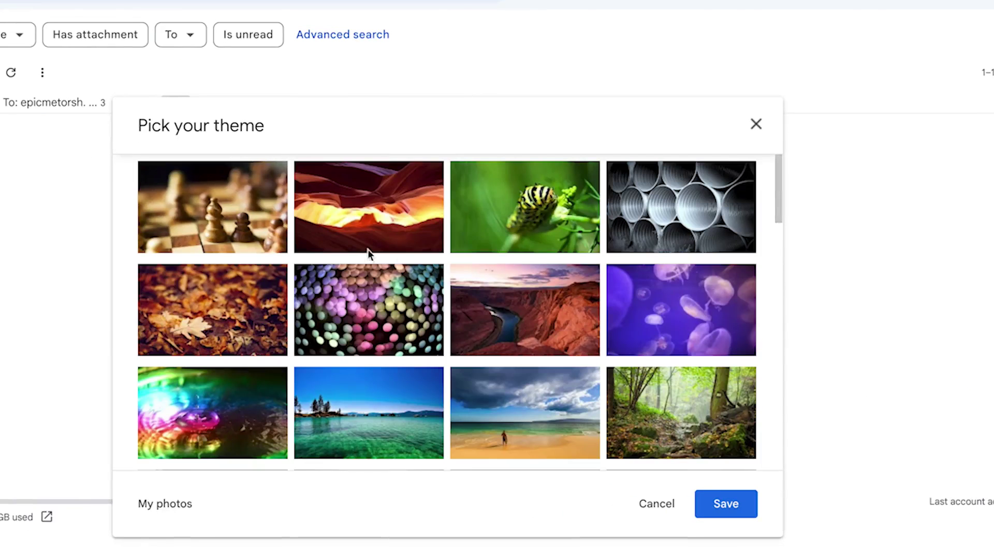
Apply the chess-pieces photo theme behind the mailbox.
{"action": "scroll", "coordinate": [327, 249], "scroll_direction": "down", "scroll_amount": 12}
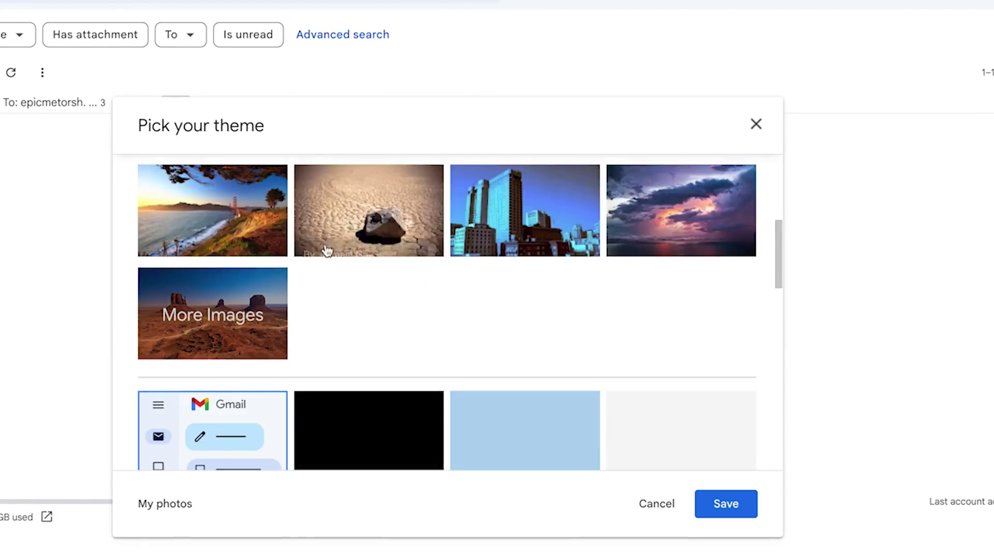
{"action": "scroll", "coordinate": [341, 259], "scroll_direction": "up", "scroll_amount": 10}
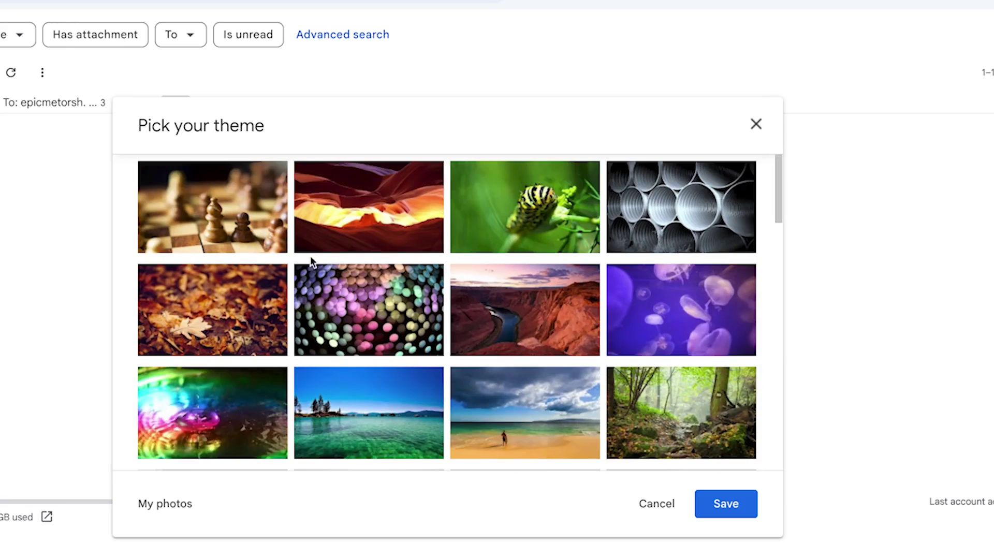
{"action": "left_click", "coordinate": [273, 210]}
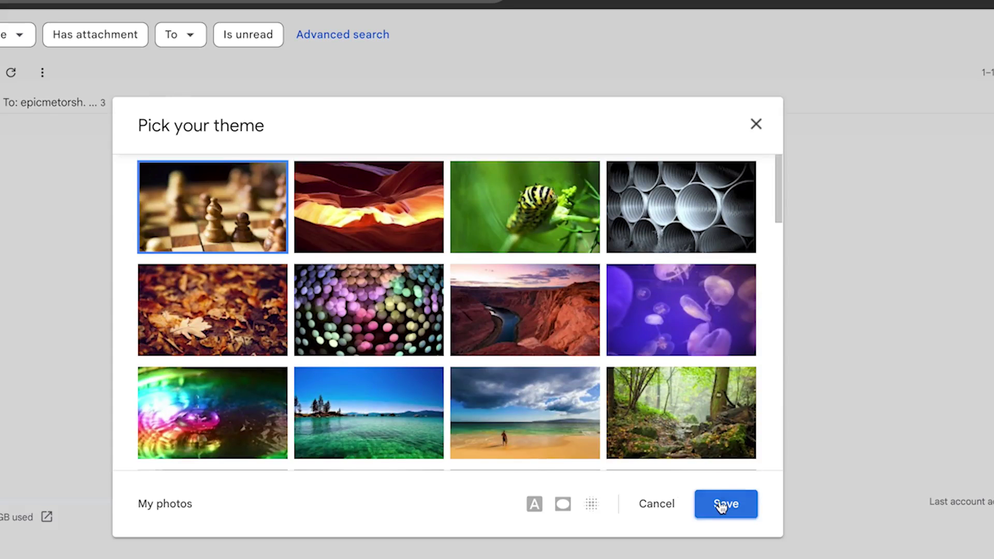
{"action": "left_click", "coordinate": [725, 504]}
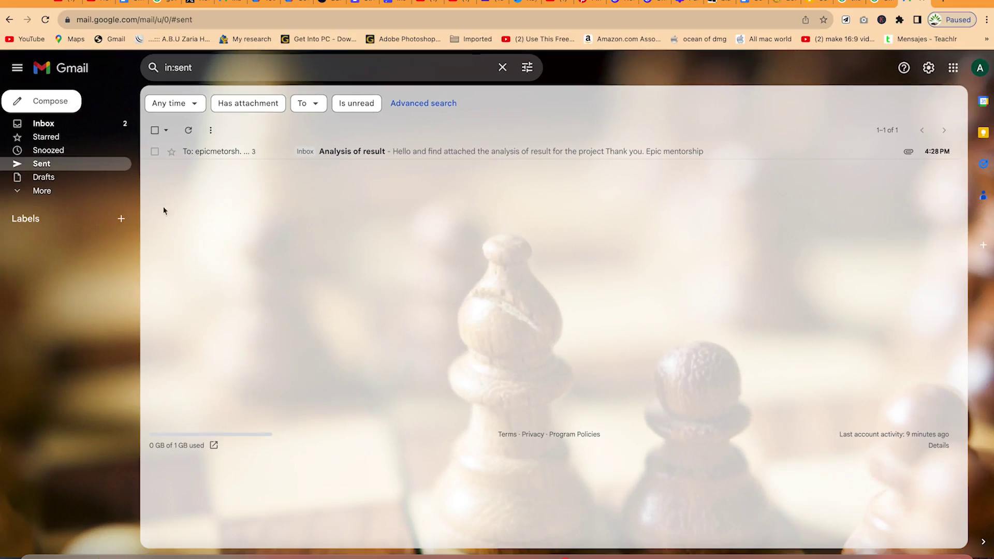
Visit Inbox, Starred and Drafts, then choose the default theme in quick settings.
{"action": "left_click", "coordinate": [60, 124]}
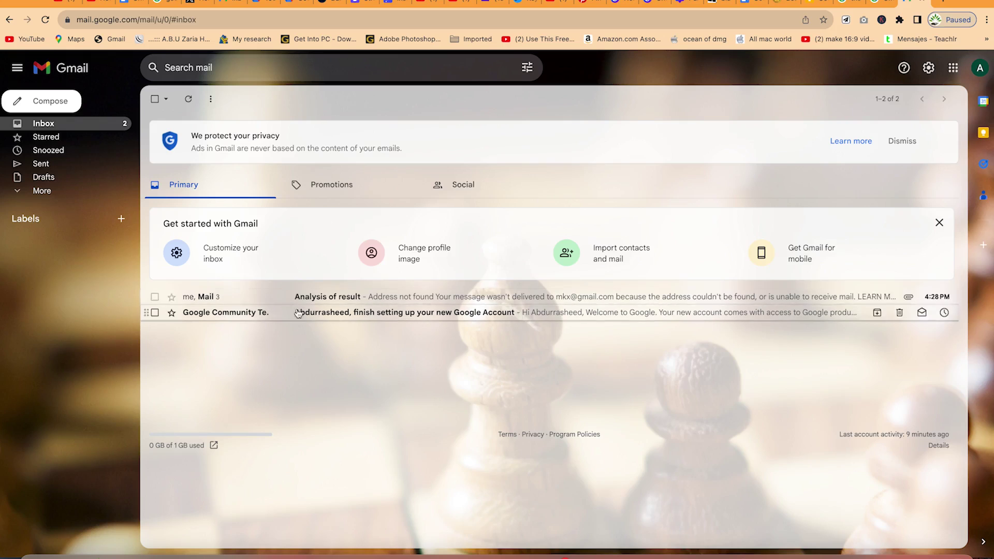
{"action": "left_click", "coordinate": [83, 142]}
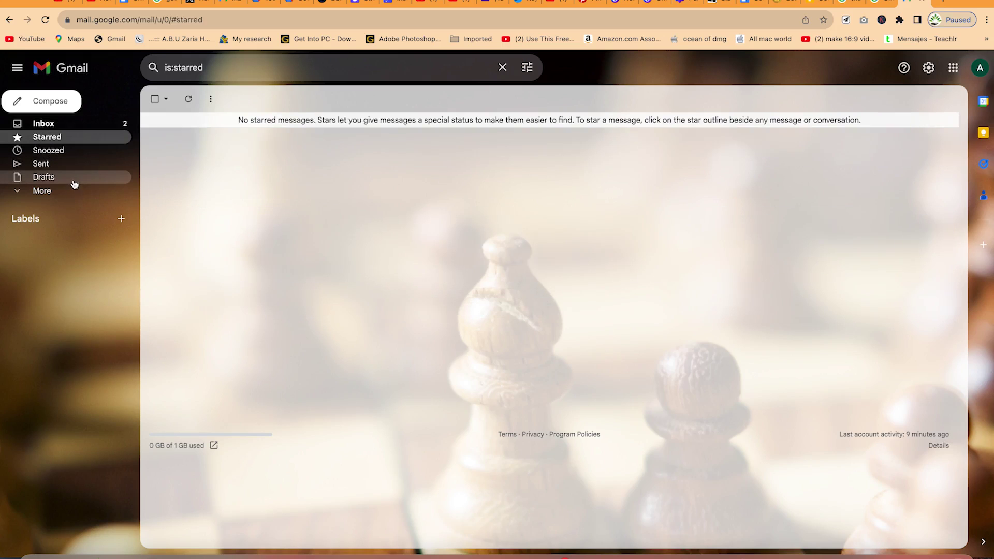
{"action": "left_click", "coordinate": [78, 177]}
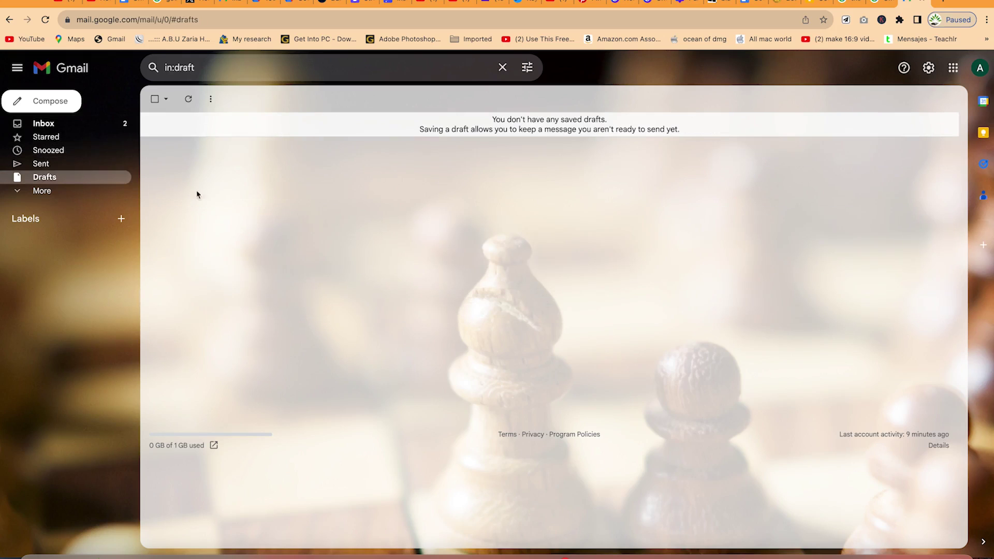
{"action": "left_click", "coordinate": [927, 72]}
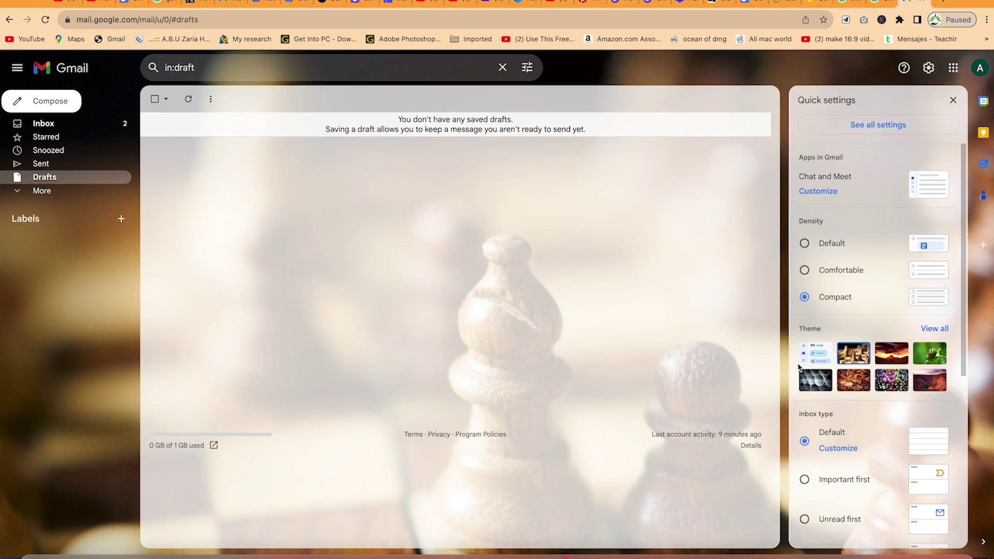
{"action": "left_click", "coordinate": [821, 354]}
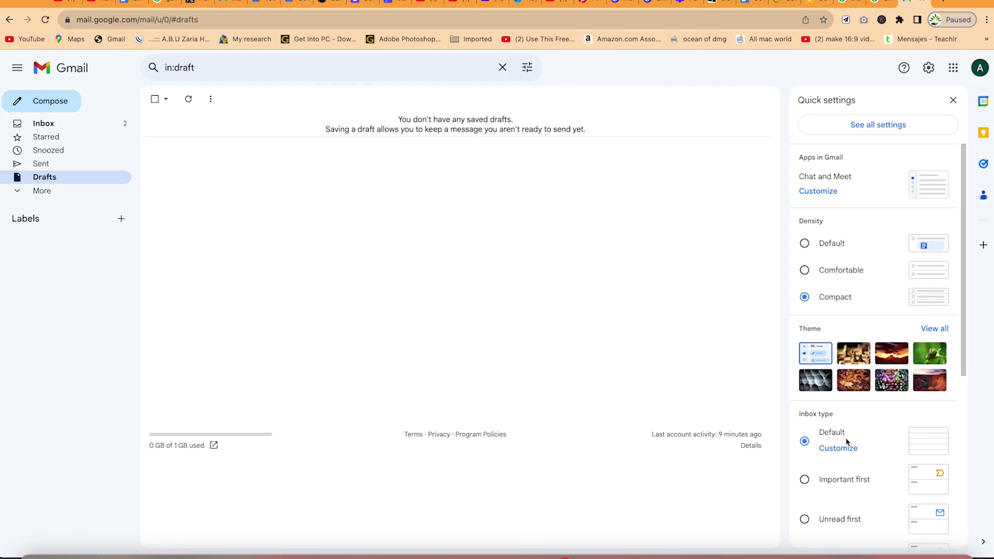
Restore the default theme and try each inbox type, ending on Priority Inbox.
{"action": "left_click", "coordinate": [922, 449]}
{"action": "left_click", "coordinate": [938, 485]}
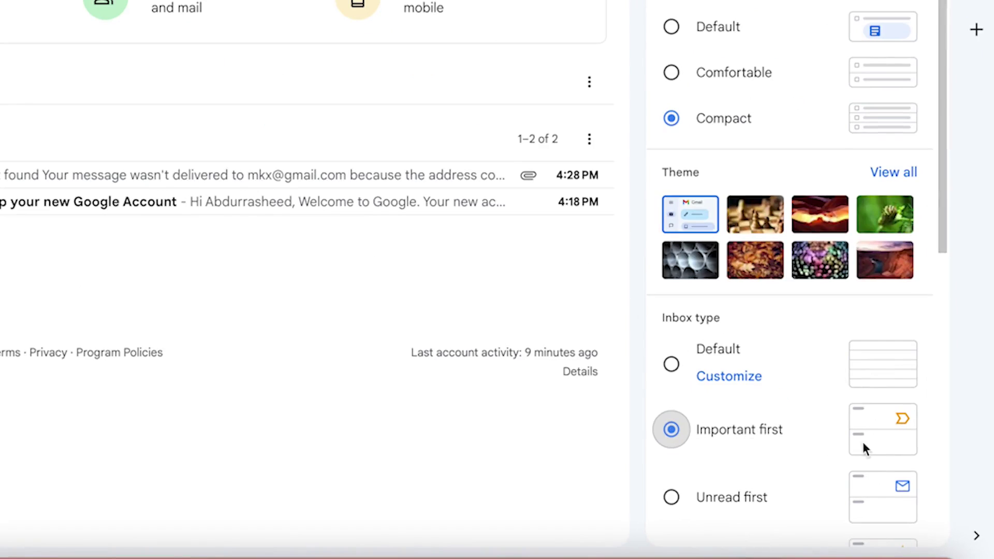
{"action": "scroll", "coordinate": [817, 440], "scroll_direction": "down", "scroll_amount": 3}
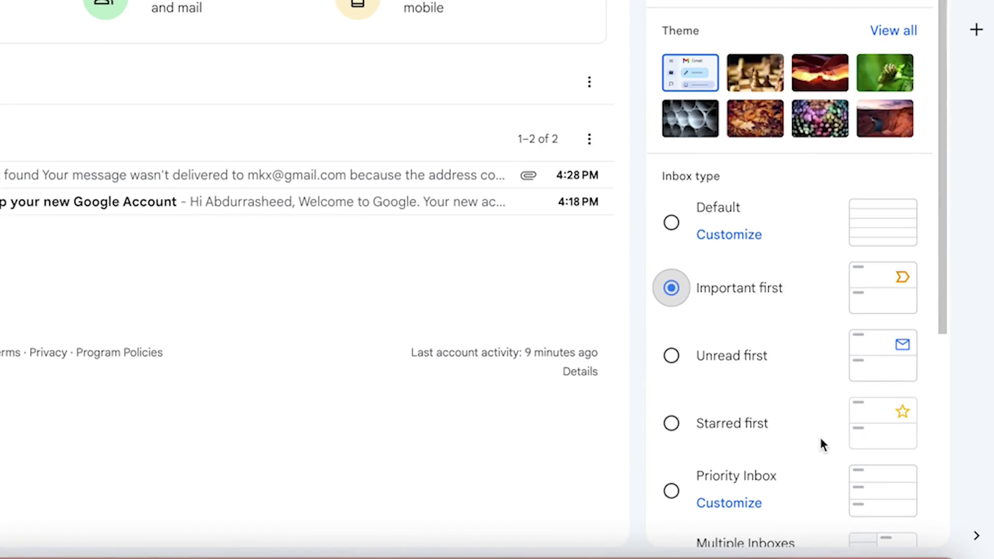
{"action": "left_click", "coordinate": [869, 362]}
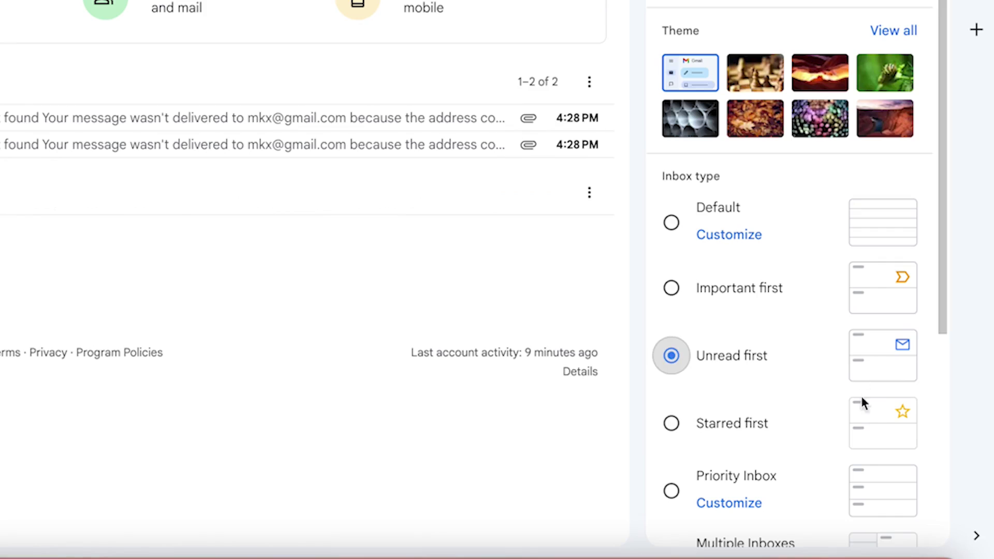
{"action": "left_click", "coordinate": [884, 428]}
{"action": "left_click", "coordinate": [893, 490]}
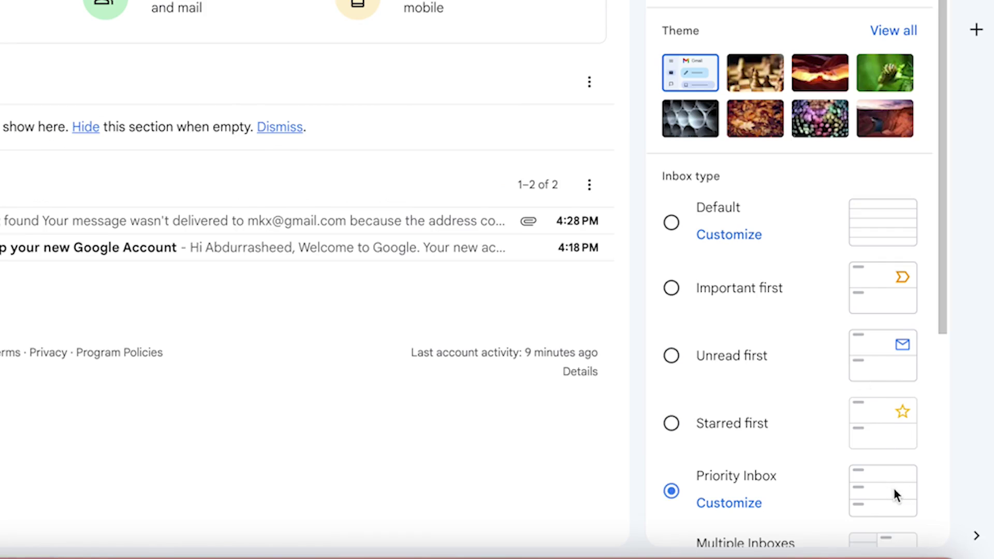
Go to the full Gmail settings page.
{"action": "scroll", "coordinate": [846, 433], "scroll_direction": "down", "scroll_amount": 7}
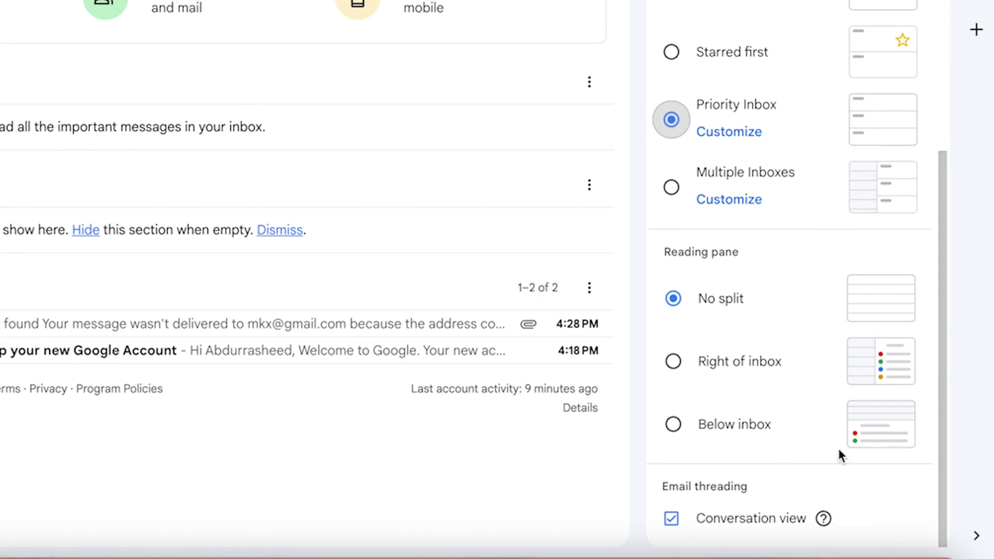
{"action": "scroll", "coordinate": [859, 218], "scroll_direction": "up", "scroll_amount": 10}
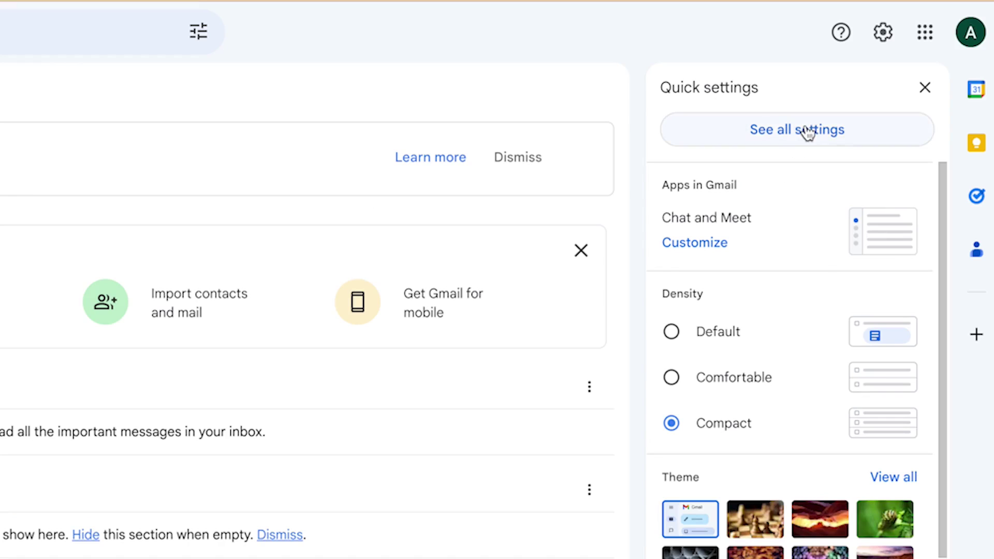
{"action": "left_click", "coordinate": [803, 133]}
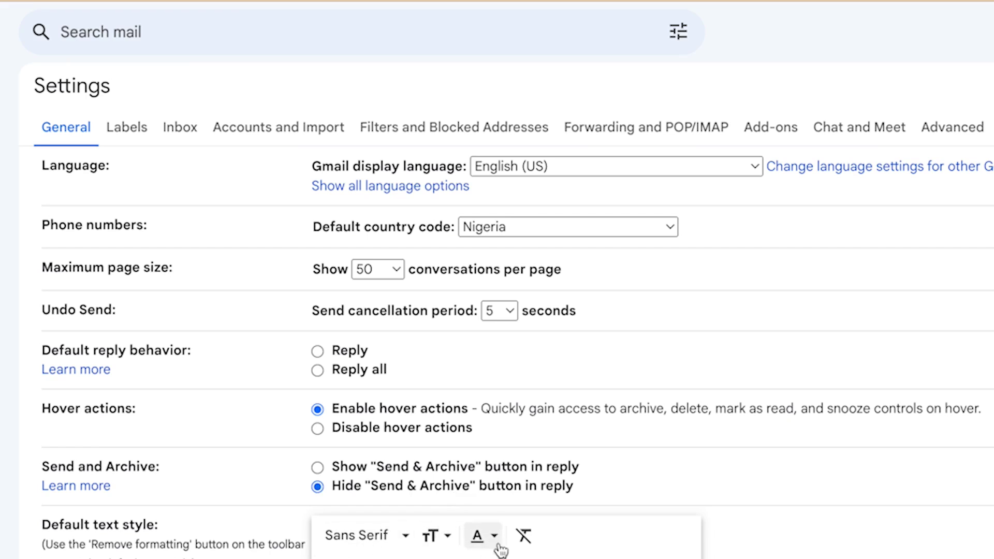
{"action": "scroll", "coordinate": [517, 353], "scroll_direction": "down", "scroll_amount": 1}
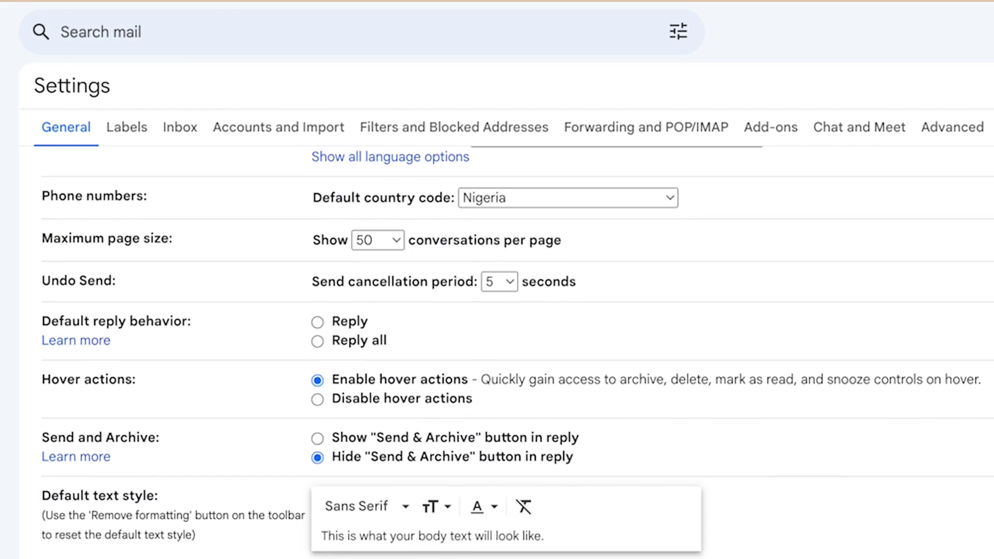
{"action": "scroll", "coordinate": [455, 399], "scroll_direction": "down", "scroll_amount": 4}
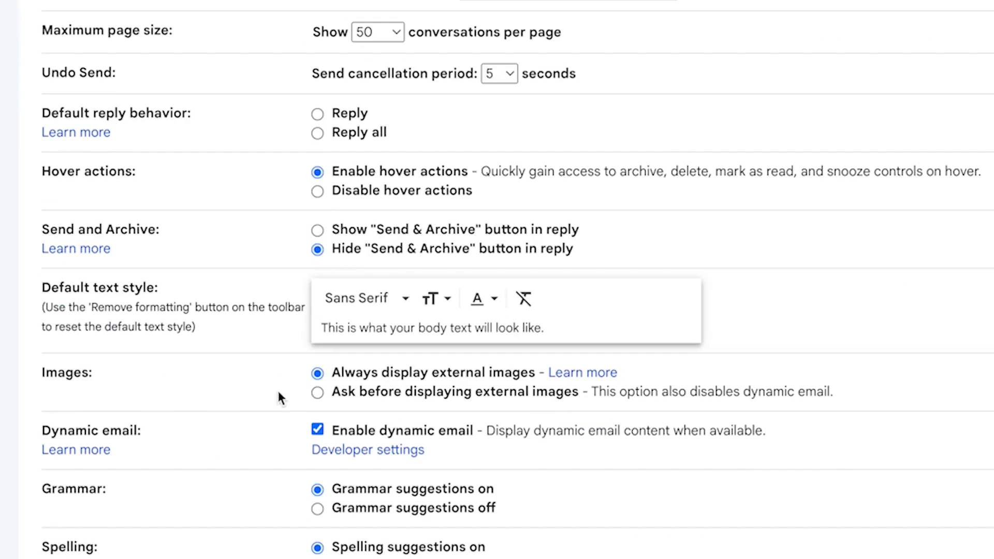
{"action": "scroll", "coordinate": [244, 417], "scroll_direction": "down", "scroll_amount": 5}
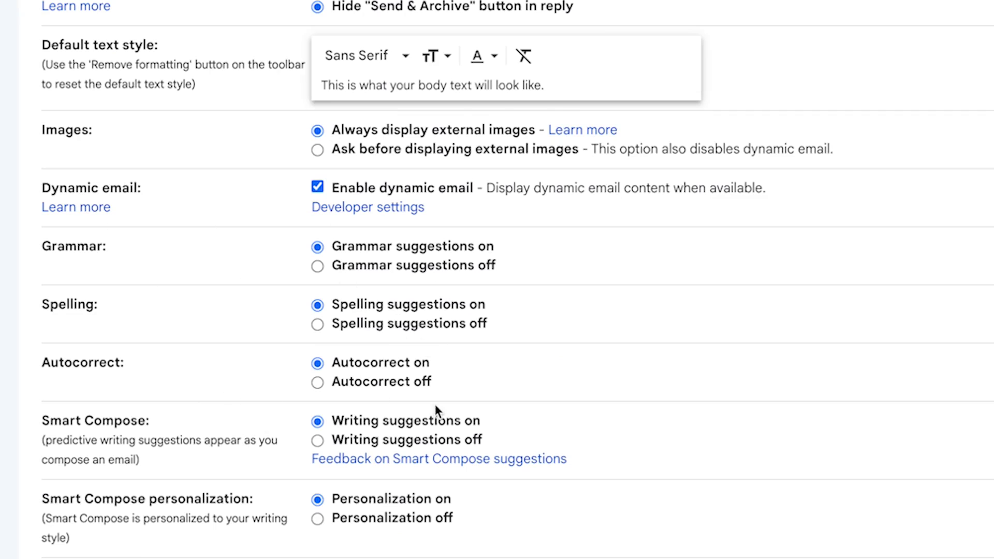
{"action": "scroll", "coordinate": [207, 432], "scroll_direction": "down", "scroll_amount": 2}
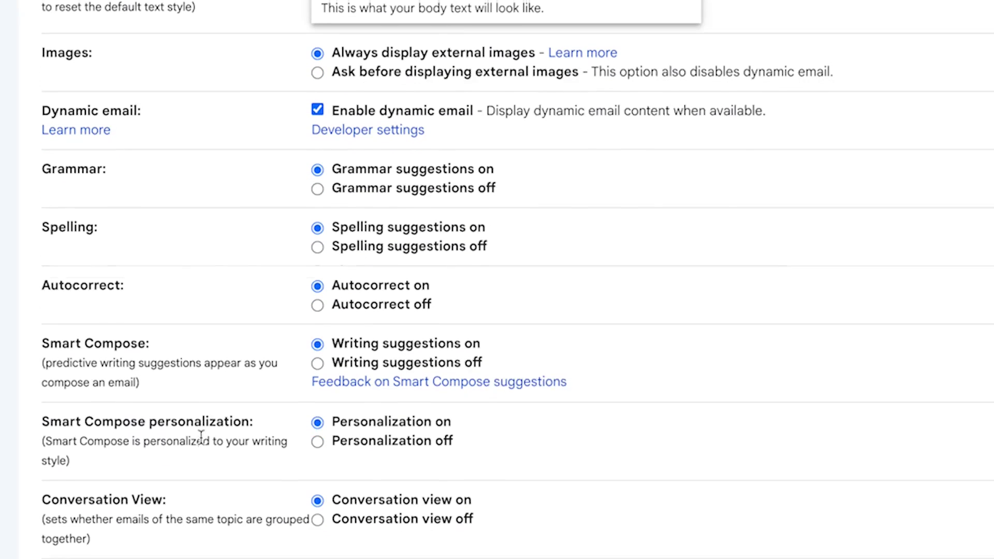
{"action": "scroll", "coordinate": [308, 422], "scroll_direction": "down", "scroll_amount": 1}
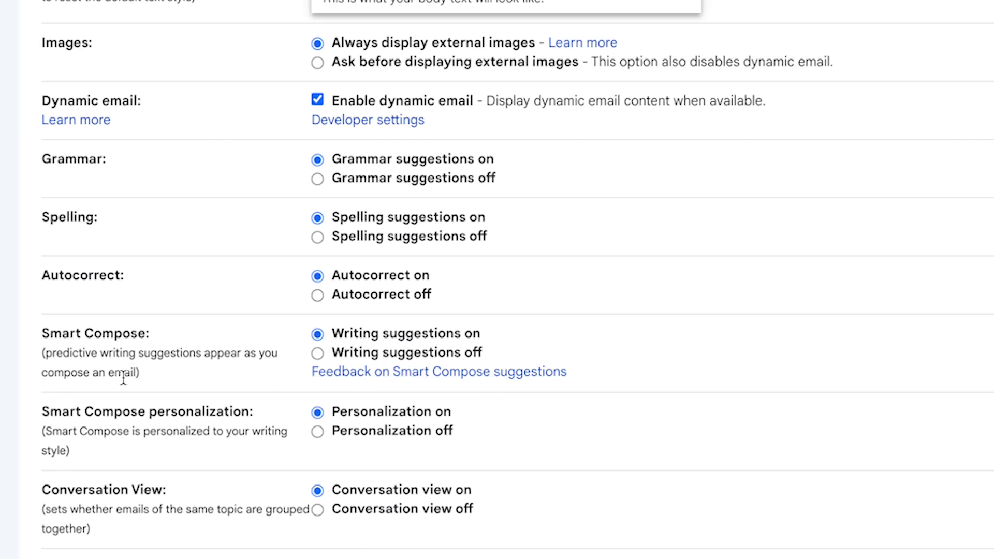
{"action": "scroll", "coordinate": [160, 419], "scroll_direction": "down", "scroll_amount": 1}
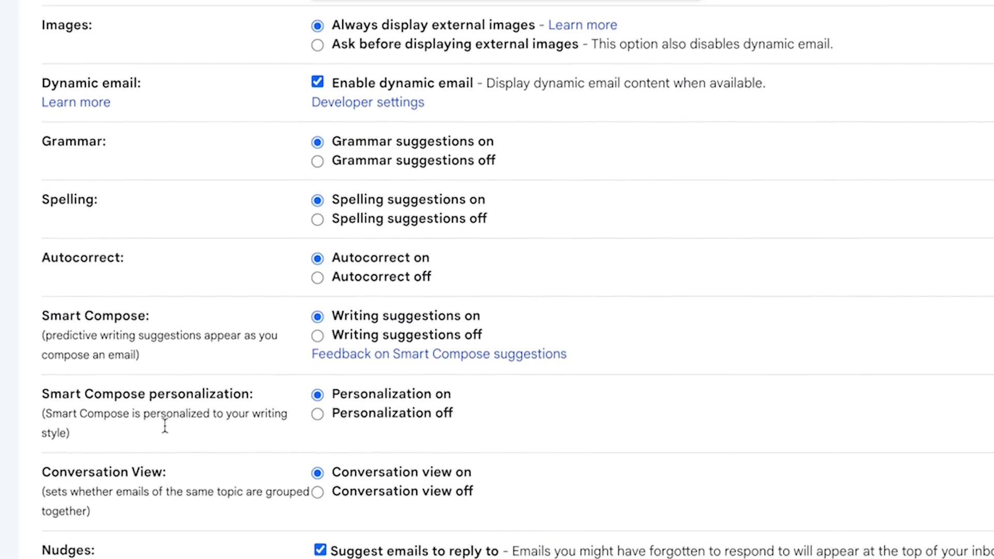
{"action": "scroll", "coordinate": [160, 421], "scroll_direction": "down", "scroll_amount": 5}
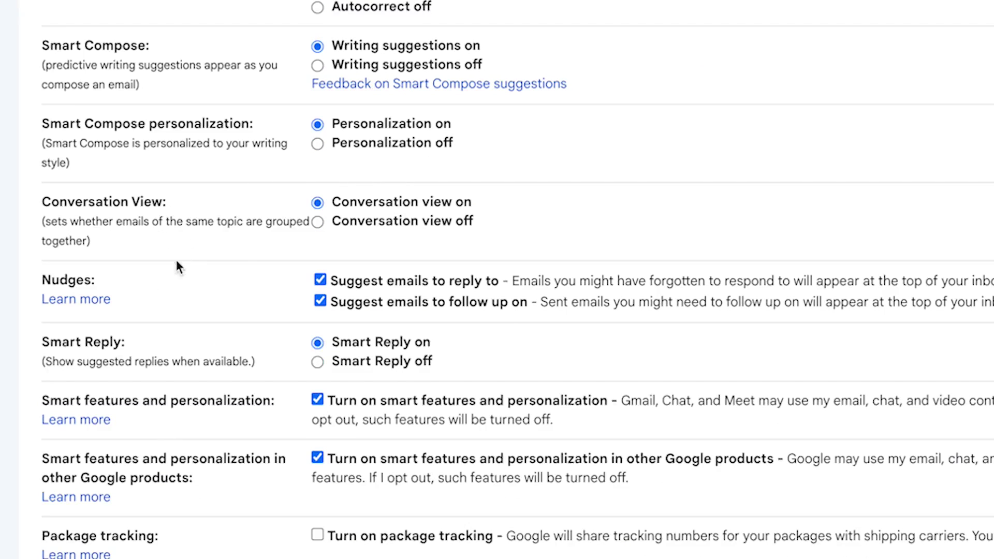
{"action": "scroll", "coordinate": [238, 277], "scroll_direction": "down", "scroll_amount": 1}
{"action": "scroll", "coordinate": [222, 339], "scroll_direction": "down", "scroll_amount": 5}
{"action": "scroll", "coordinate": [240, 337], "scroll_direction": "down", "scroll_amount": 1}
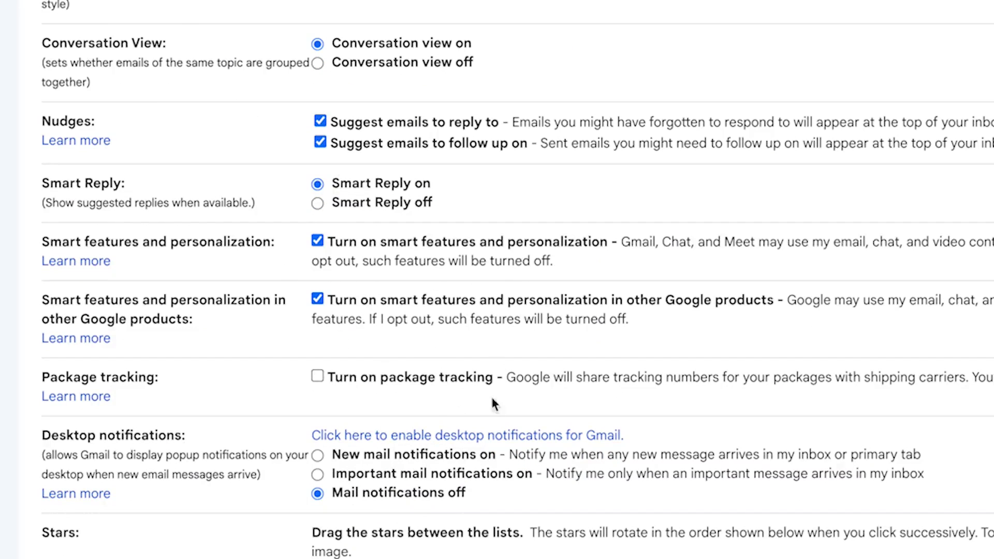
{"action": "scroll", "coordinate": [336, 440], "scroll_direction": "down", "scroll_amount": 5}
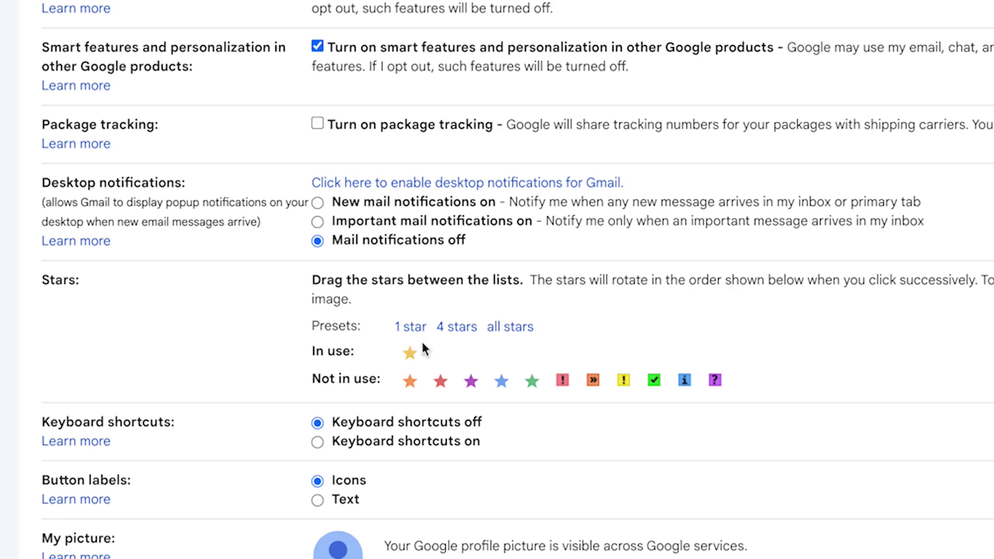
{"action": "left_click_drag", "start_coordinate": [506, 386], "coordinate": [445, 353]}
Add the blue star, green check and purple question mark to the stars in use.
{"action": "left_click_drag", "start_coordinate": [623, 380], "coordinate": [551, 354]}
{"action": "left_click_drag", "start_coordinate": [655, 381], "coordinate": [534, 353]}
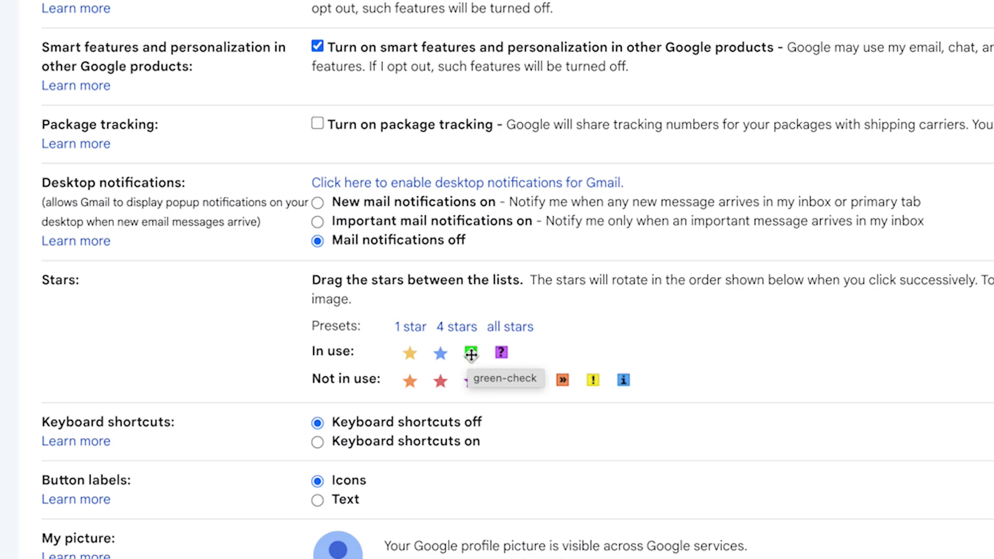
{"action": "left_click_drag", "start_coordinate": [471, 354], "coordinate": [466, 352]}
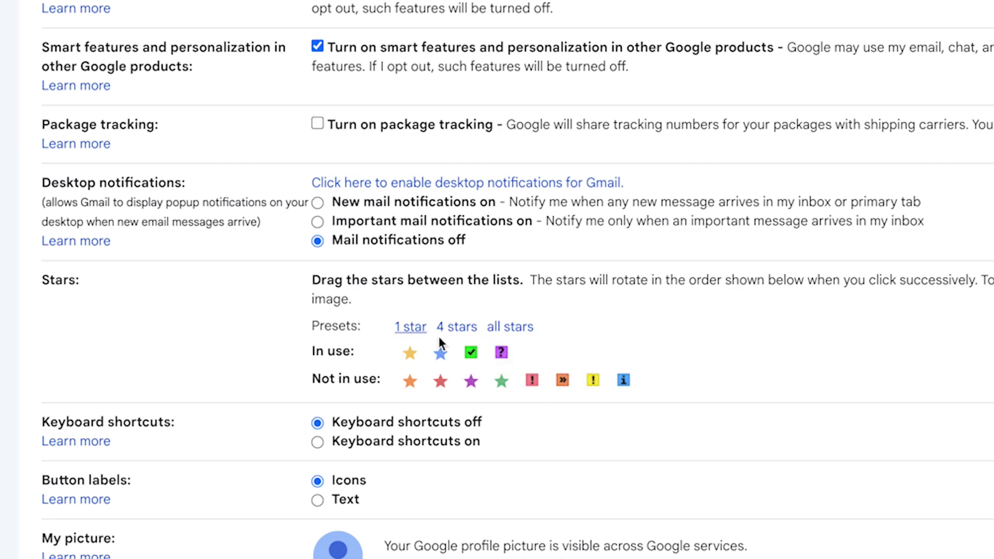
Scroll down to the Signature section and start a new signature.
{"action": "scroll", "coordinate": [382, 397], "scroll_direction": "down", "scroll_amount": 2}
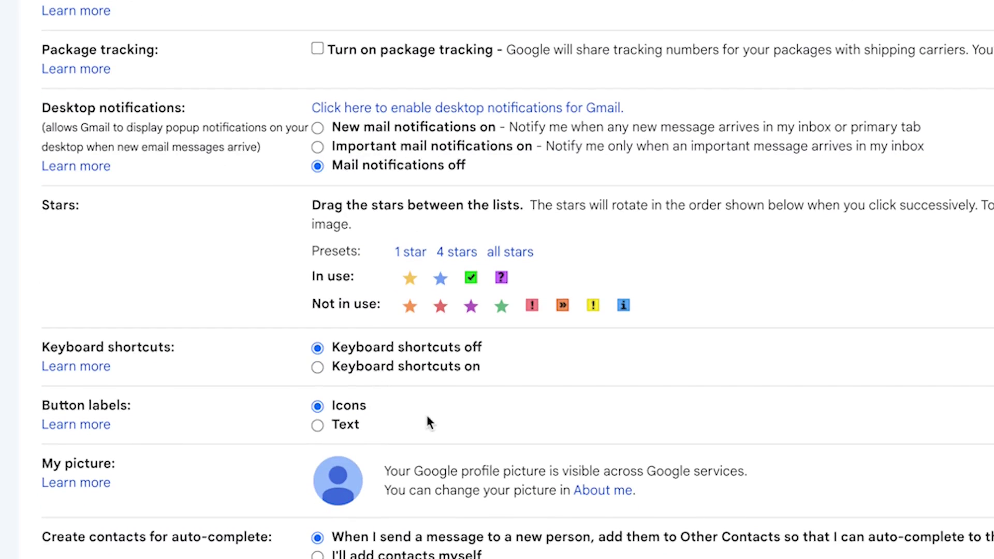
{"action": "scroll", "coordinate": [375, 415], "scroll_direction": "down", "scroll_amount": 2}
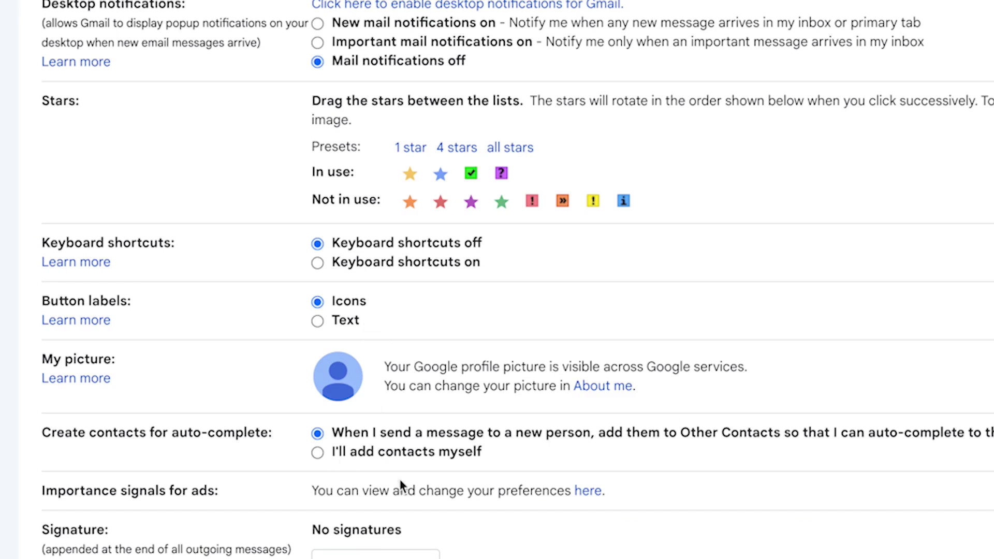
{"action": "scroll", "coordinate": [396, 466], "scroll_direction": "down", "scroll_amount": 1}
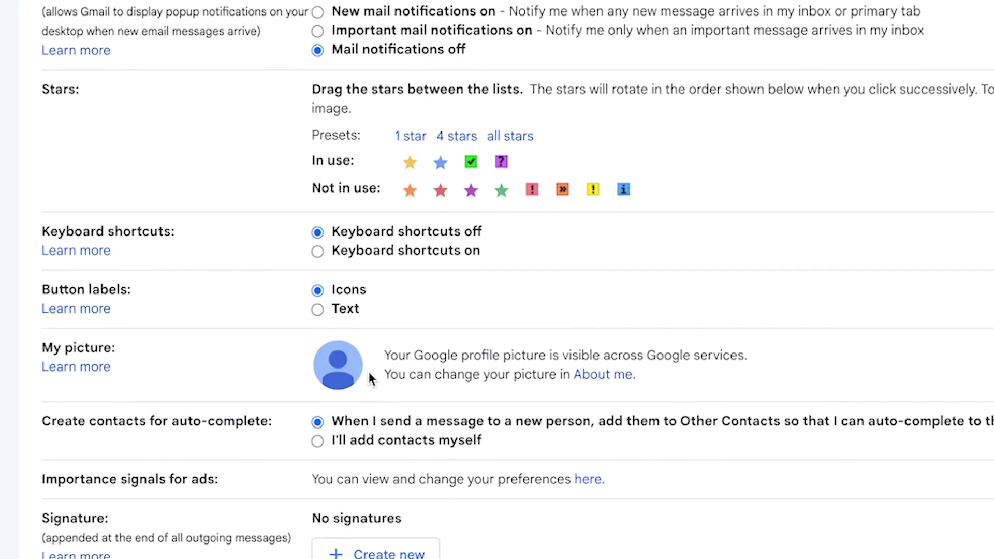
{"action": "scroll", "coordinate": [331, 497], "scroll_direction": "down", "scroll_amount": 3}
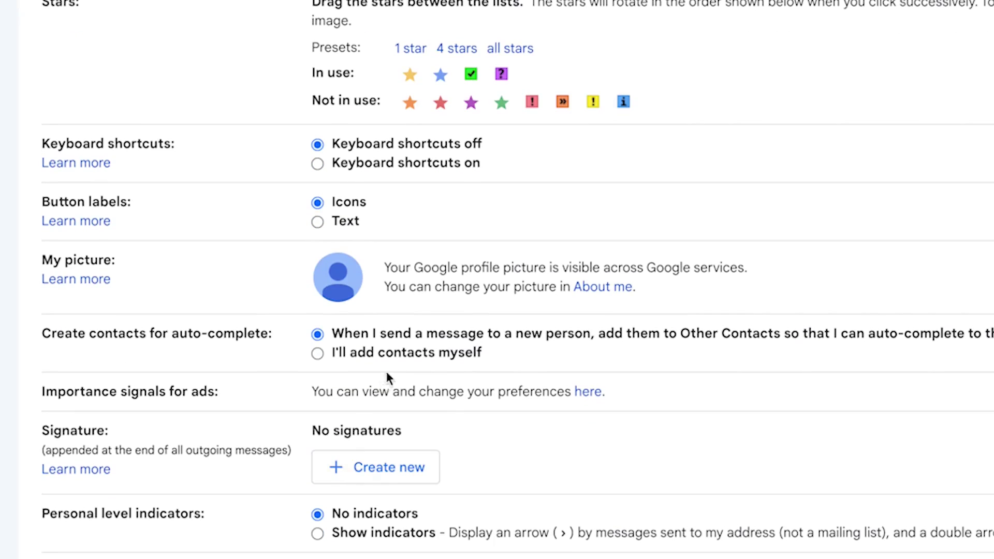
{"action": "left_click", "coordinate": [386, 469]}
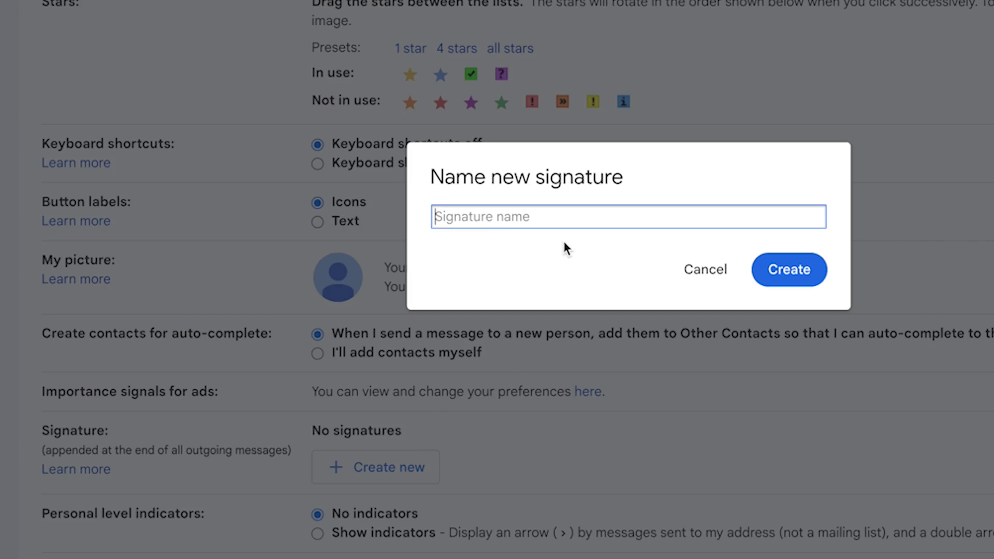
Create a new signature named 'ABU Zaria'.
{"action": "type", "text": "ABU Zaria"}
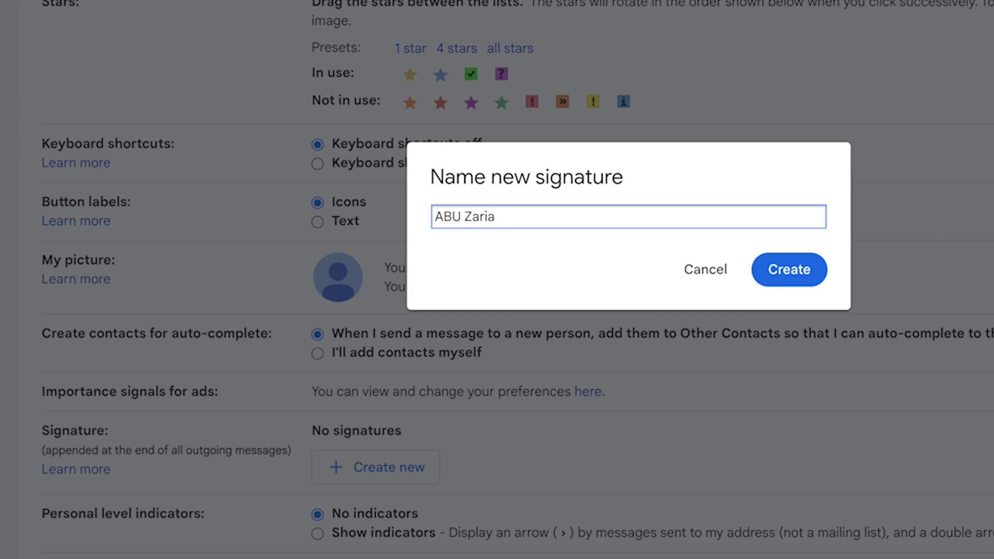
{"action": "left_click", "coordinate": [757, 269]}
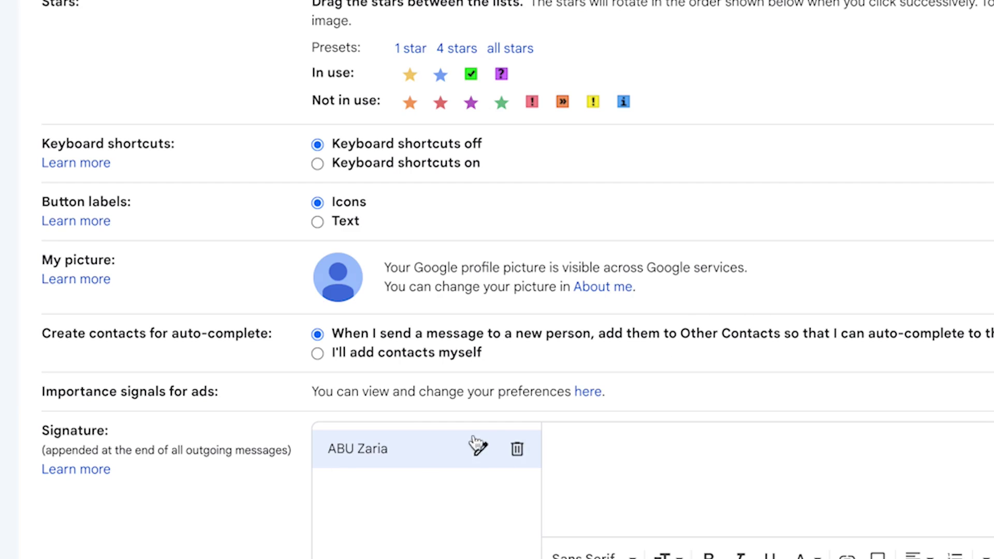
Write the sender's name, Department of Civil Engineering, Ahmadu Bello University Zaria and a phone number.
{"action": "left_click", "coordinate": [729, 471]}
{"action": "type", "text": "Dr. A. S. Abdurrasheed"}
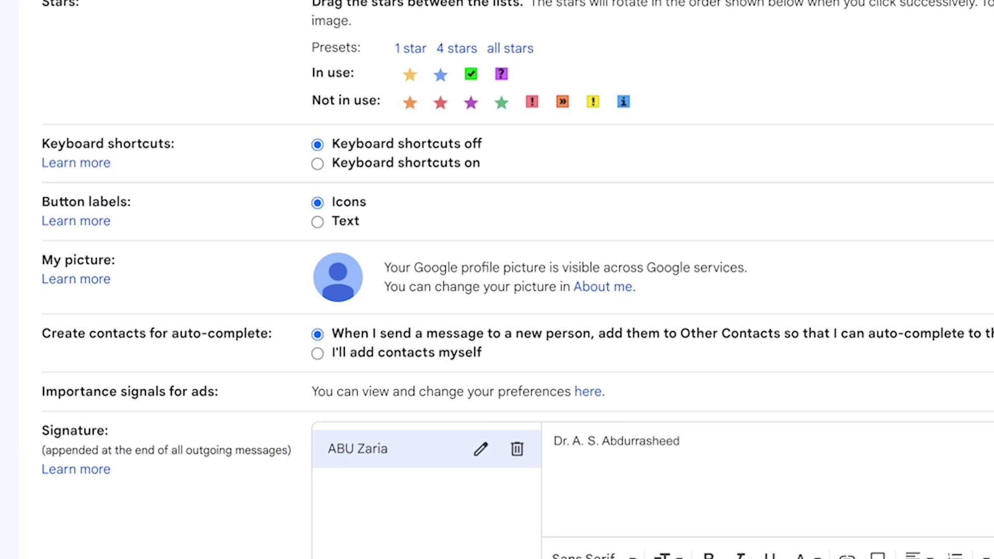
{"action": "key", "text": "Return"}
{"action": "type", "text": "Department of Civil Engineering"}
{"action": "key", "text": "Return"}
{"action": "type", "text": "Ahmadu Bello University Zaria"}
{"action": "key", "text": "Return"}
{"action": "type", "text": "Phone: 080808080807"}
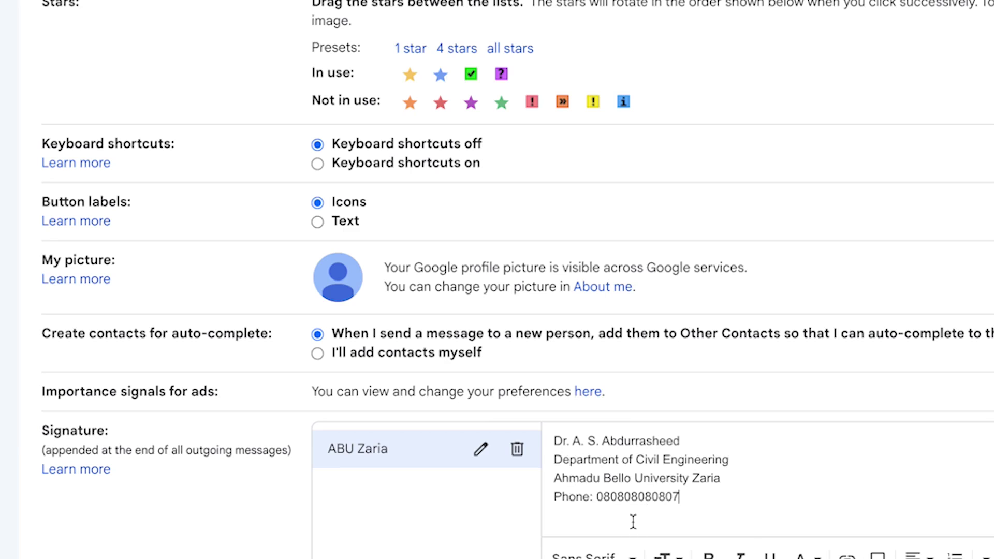
{"action": "left_click", "coordinate": [659, 459]}
{"action": "key", "text": "ctrl+a"}
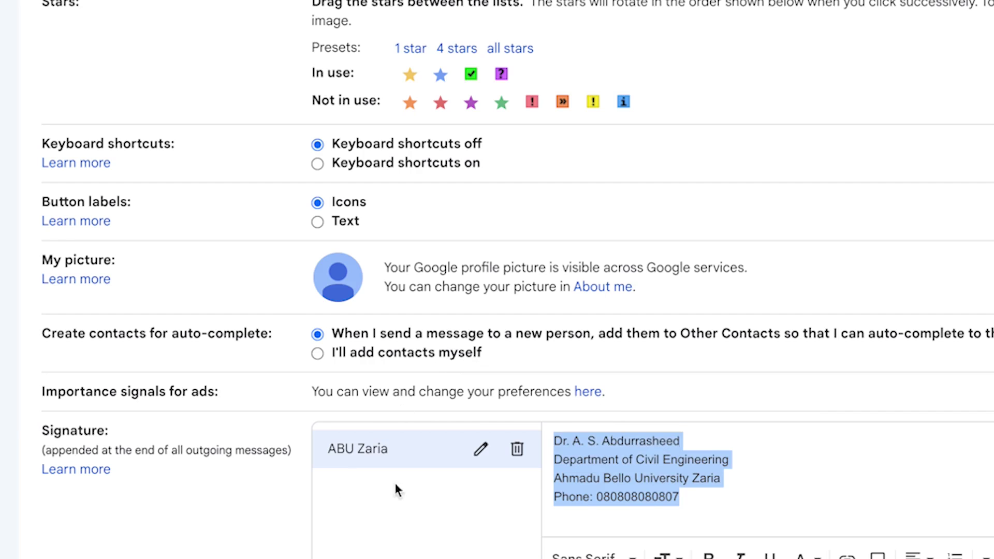
{"action": "left_click", "coordinate": [700, 494]}
Add a second, empty signature named 'EPIC Mentorship'.
{"action": "left_click", "coordinate": [492, 503]}
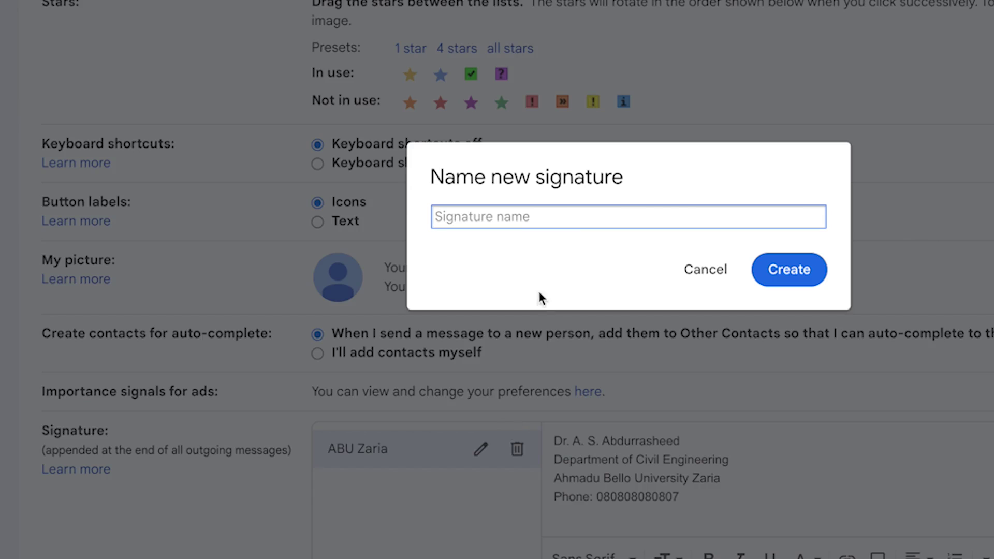
{"action": "type", "text": "EPIC Mentorship"}
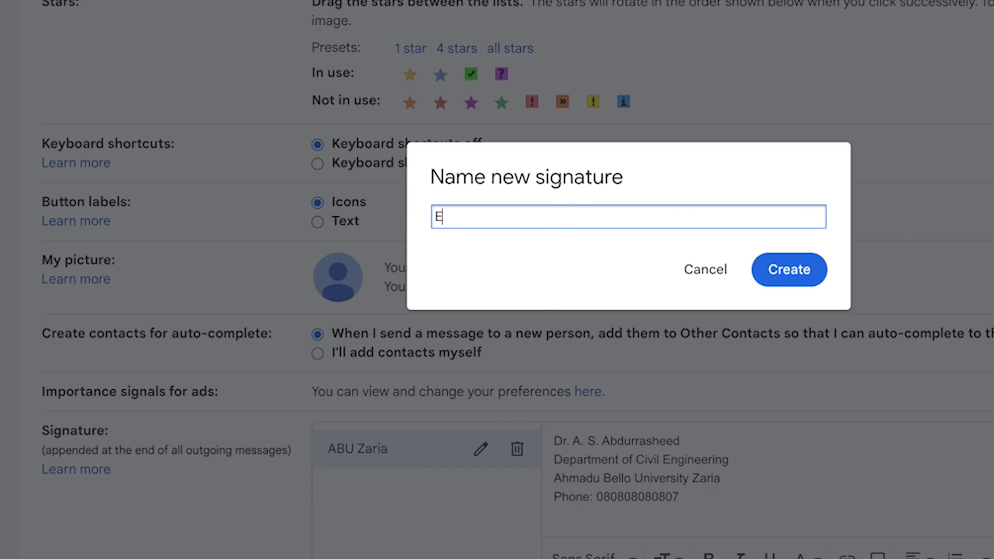
{"action": "left_click", "coordinate": [791, 278]}
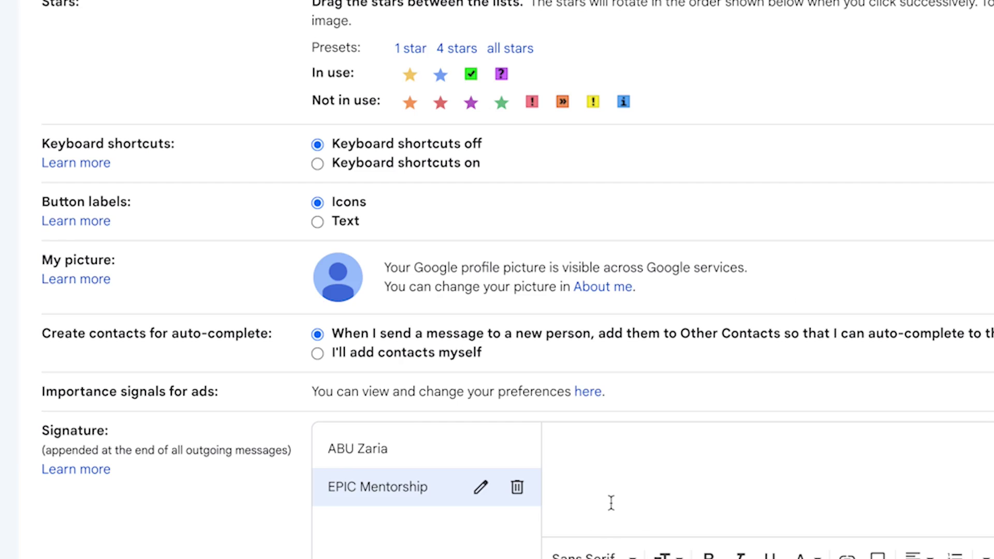
Make all four lines of the ABU Zaria signature bold.
{"action": "left_click", "coordinate": [395, 459]}
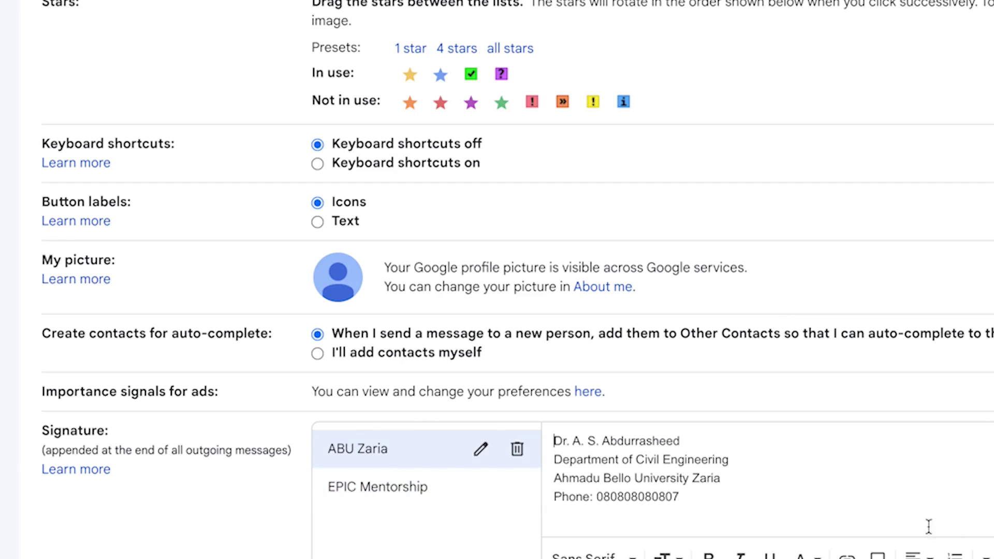
{"action": "left_click_drag", "start_coordinate": [731, 515], "coordinate": [520, 391]}
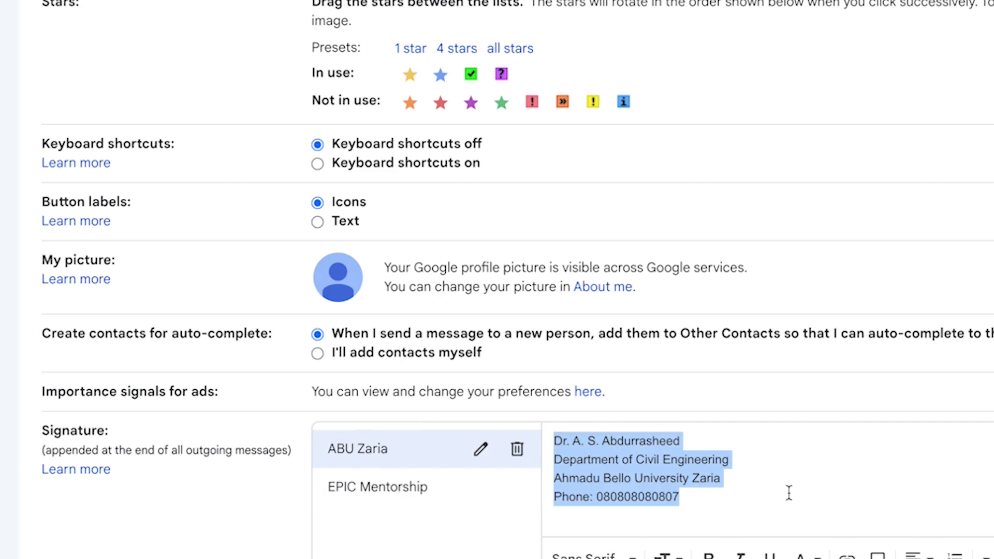
{"action": "left_click", "coordinate": [584, 555]}
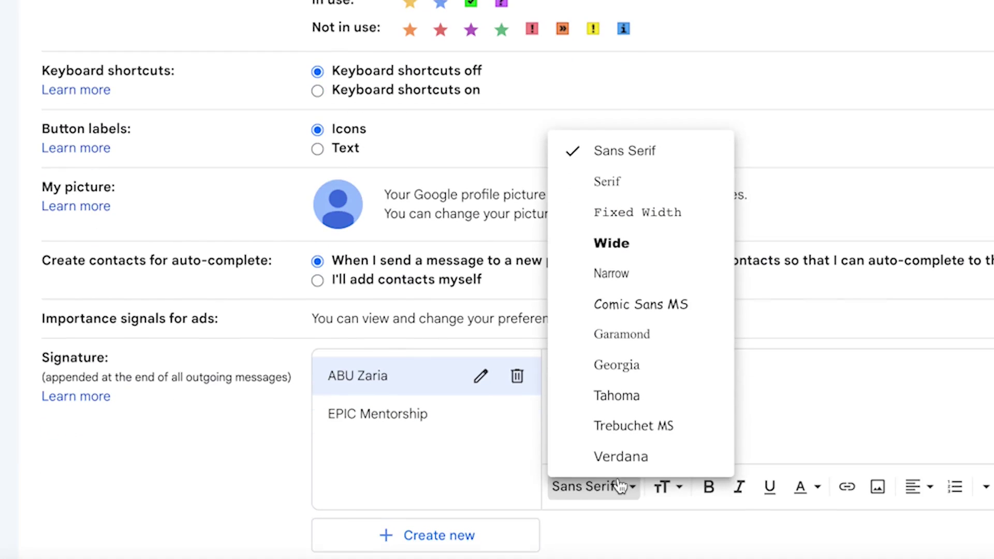
{"action": "left_click", "coordinate": [673, 492]}
{"action": "left_click", "coordinate": [708, 488]}
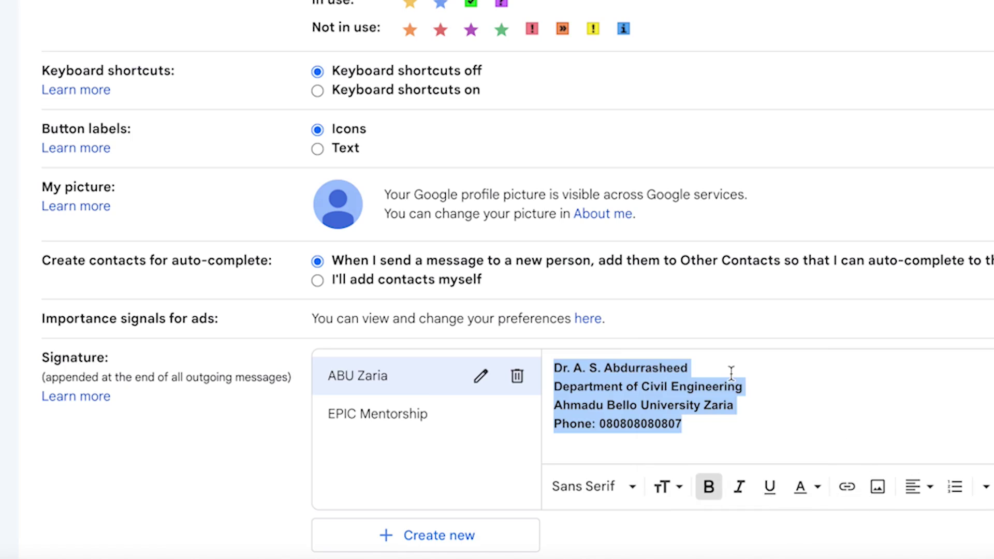
{"action": "left_click", "coordinate": [706, 413]}
{"action": "left_click", "coordinate": [736, 387]}
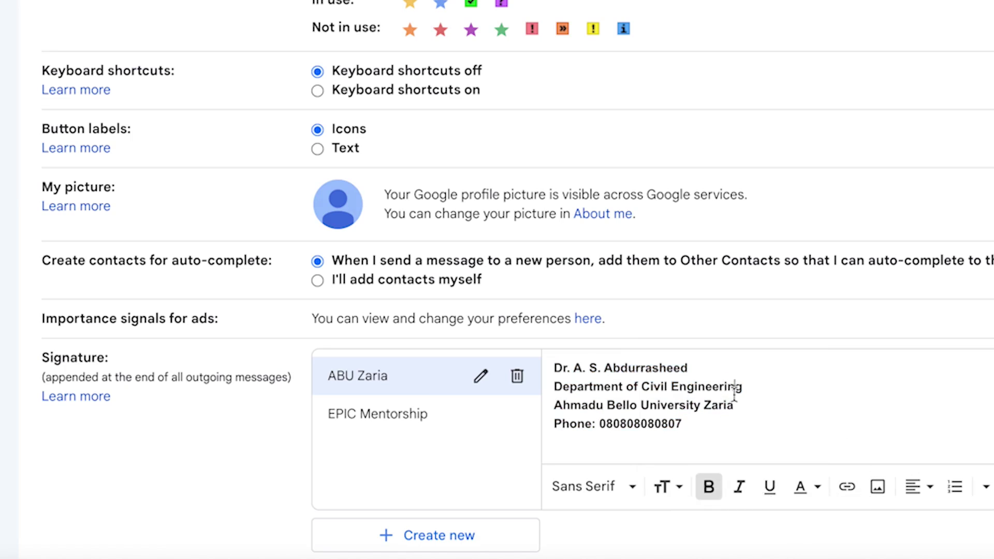
{"action": "scroll", "coordinate": [378, 437], "scroll_direction": "down", "scroll_amount": 6}
{"action": "scroll", "coordinate": [362, 266], "scroll_direction": "down", "scroll_amount": 1}
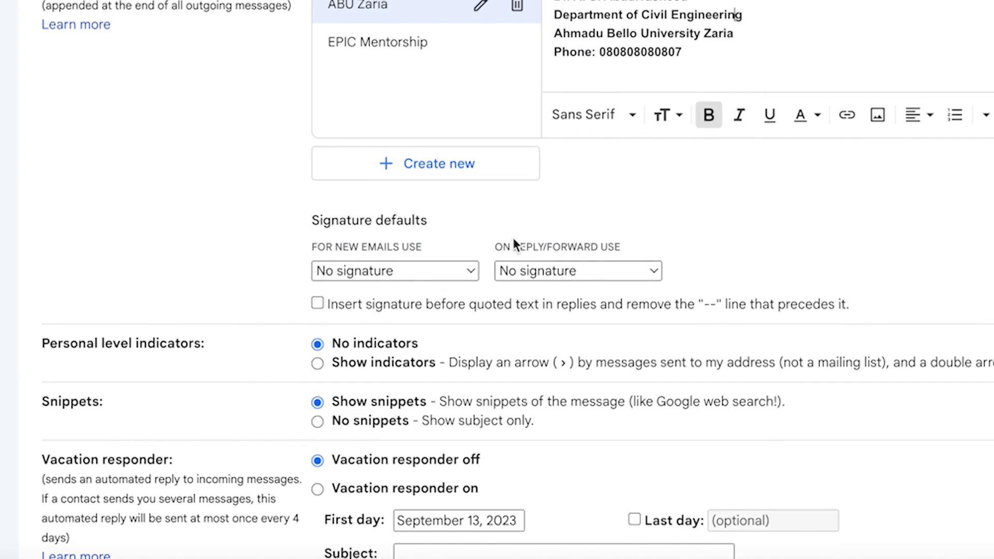
{"action": "left_click", "coordinate": [420, 270]}
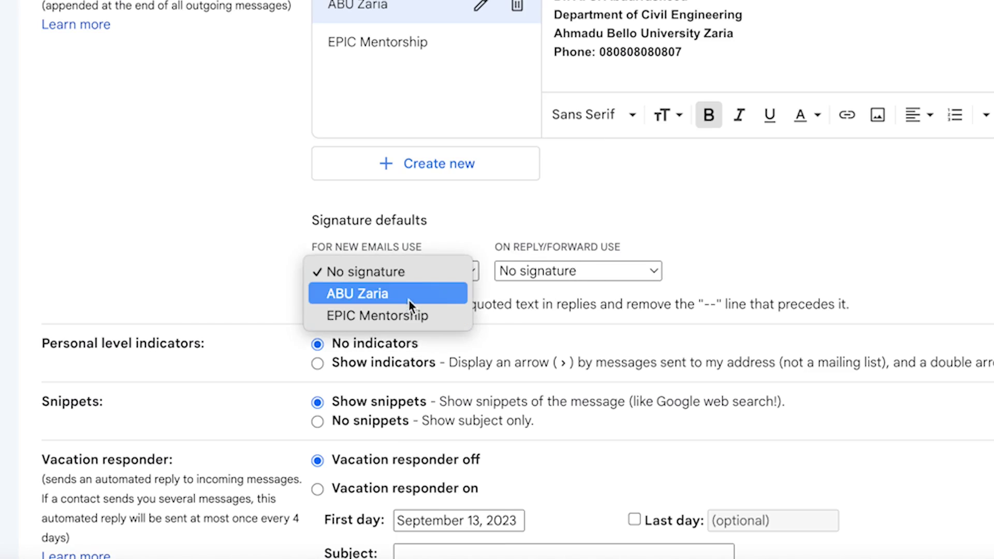
{"action": "left_click", "coordinate": [806, 215]}
{"action": "scroll", "coordinate": [806, 216], "scroll_direction": "down", "scroll_amount": 3}
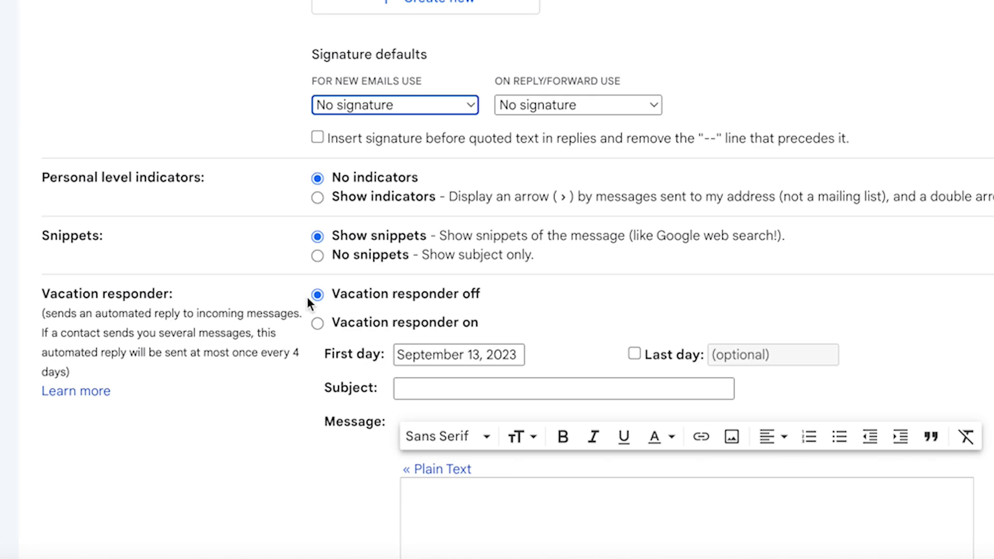
Enter the vacation subject 'Am out on vacation' and paste the away message.
{"action": "left_click", "coordinate": [461, 391]}
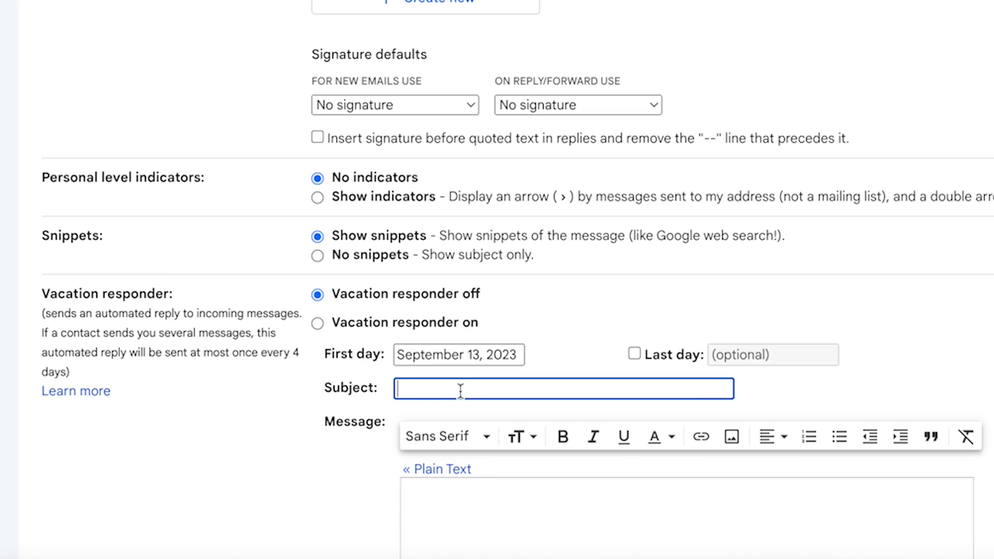
{"action": "type", "text": "Am out on vacation"}
{"action": "left_click", "coordinate": [489, 504]}
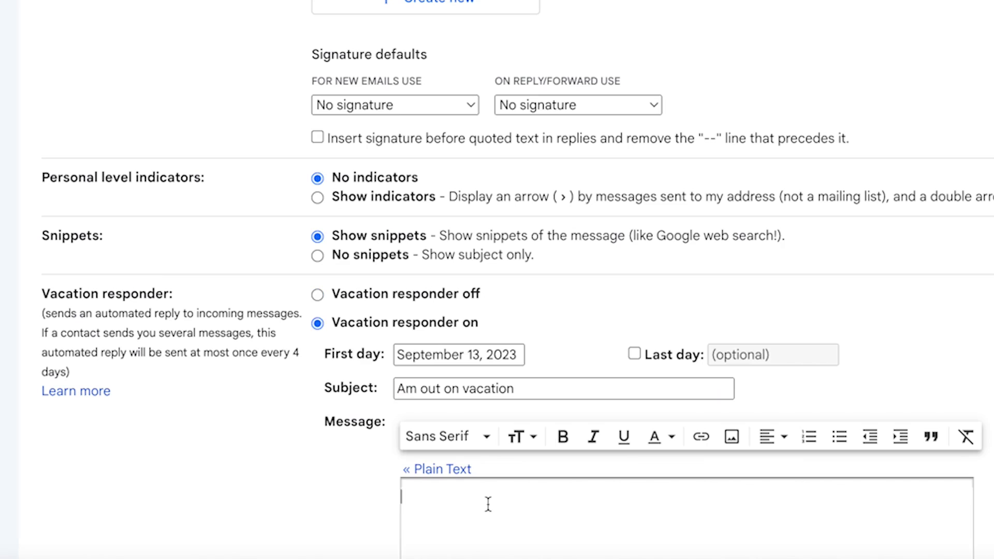
{"action": "type", "text": "I am currently on vacation and i will respond accordingly ASAP. Thank you."}
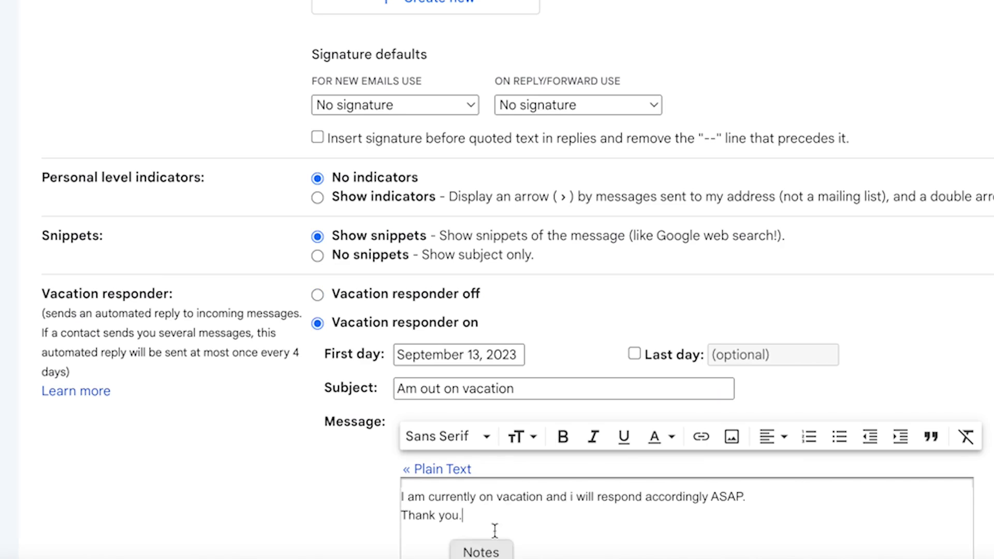
Set the vacation dates September 13 to September 20, 2023, and save the responder.
{"action": "scroll", "coordinate": [657, 282], "scroll_direction": "down", "scroll_amount": 3}
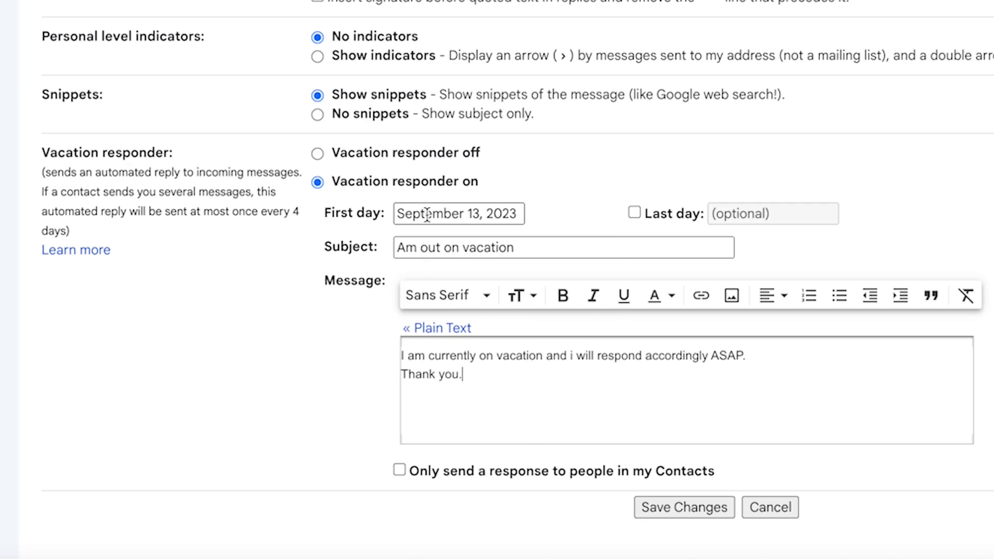
{"action": "left_click", "coordinate": [426, 214]}
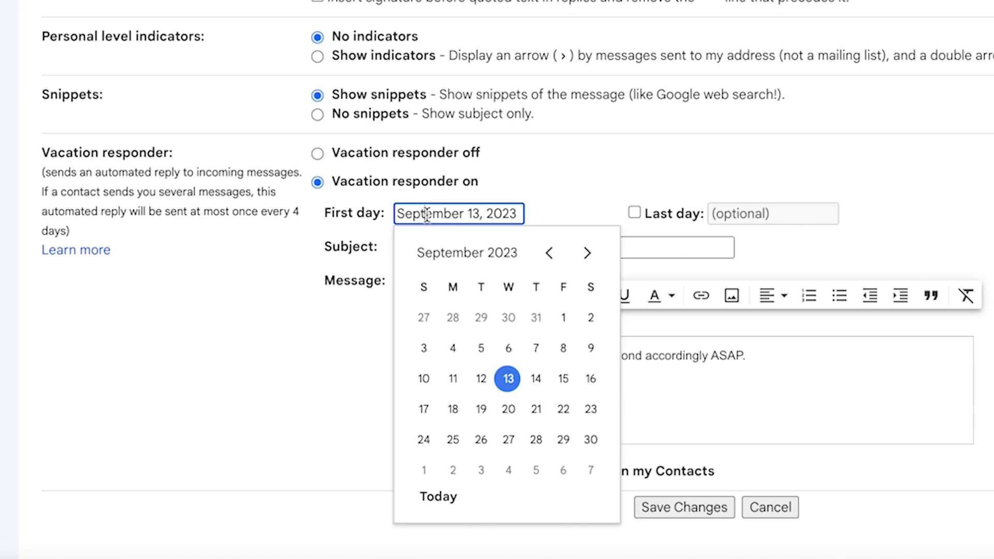
{"action": "left_click", "coordinate": [508, 380]}
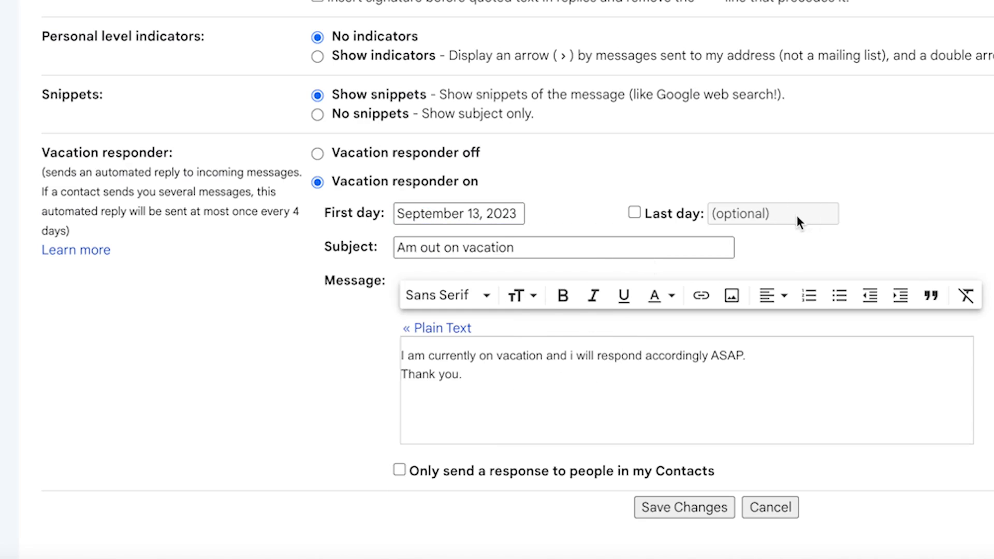
{"action": "left_click", "coordinate": [634, 212]}
{"action": "left_click", "coordinate": [766, 214]}
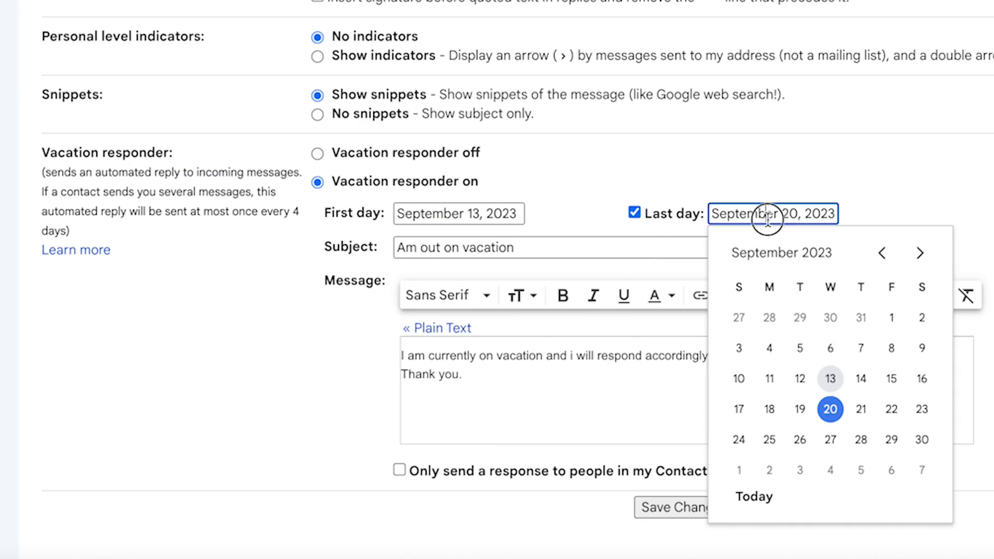
{"action": "left_click", "coordinate": [831, 409]}
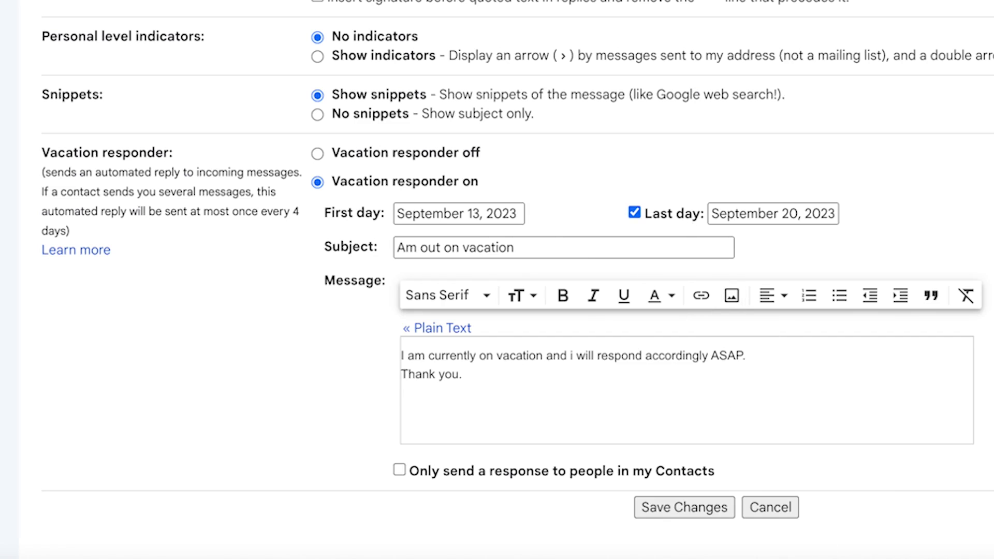
{"action": "left_click", "coordinate": [729, 511]}
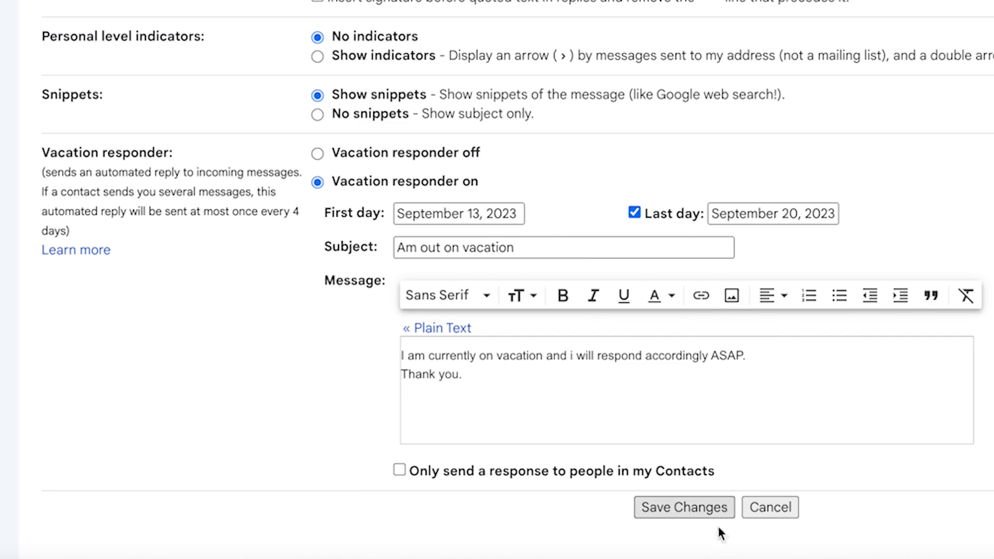
{"action": "left_click", "coordinate": [697, 508]}
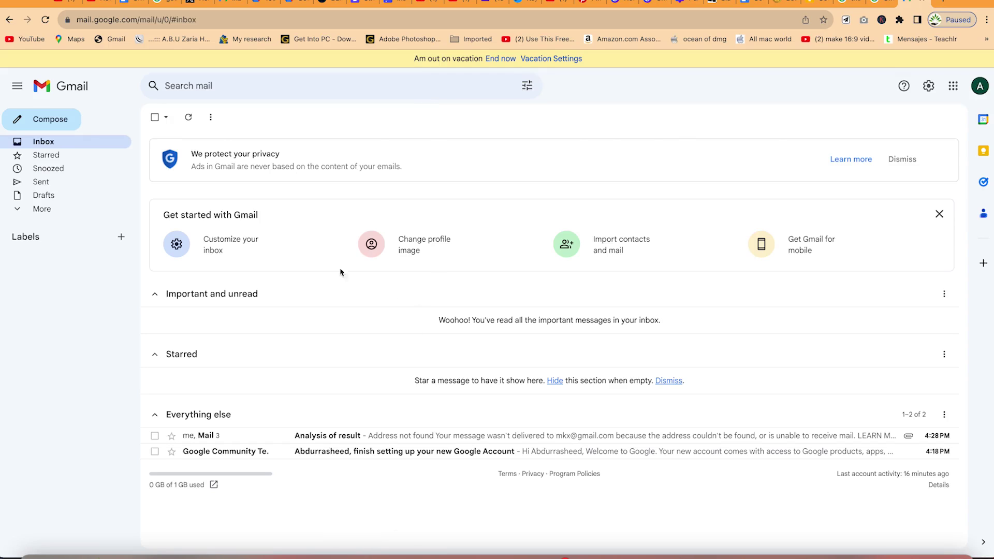
End the vacation responder now and check that it reads Vacation responder off.
{"action": "left_click", "coordinate": [508, 63]}
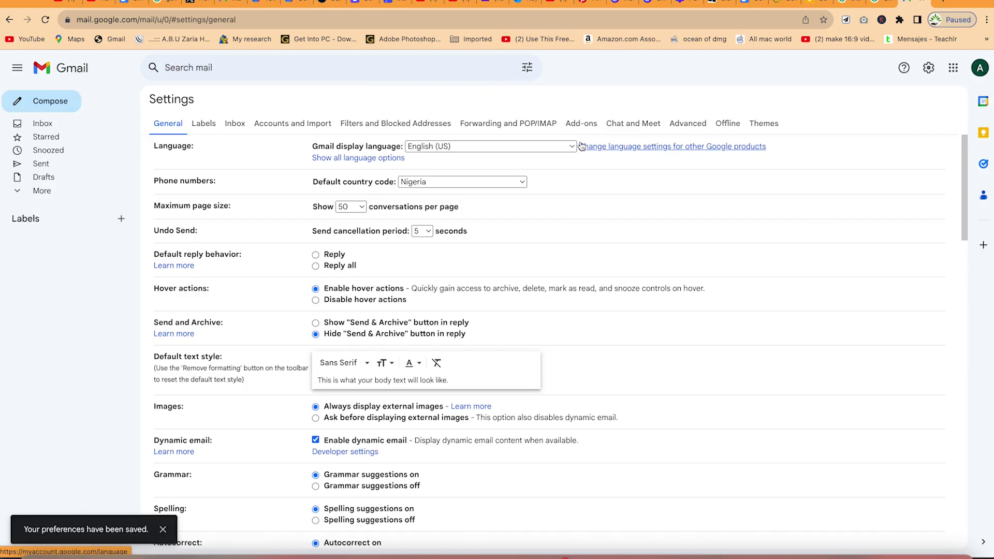
{"action": "scroll", "coordinate": [555, 266], "scroll_direction": "down", "scroll_amount": 15}
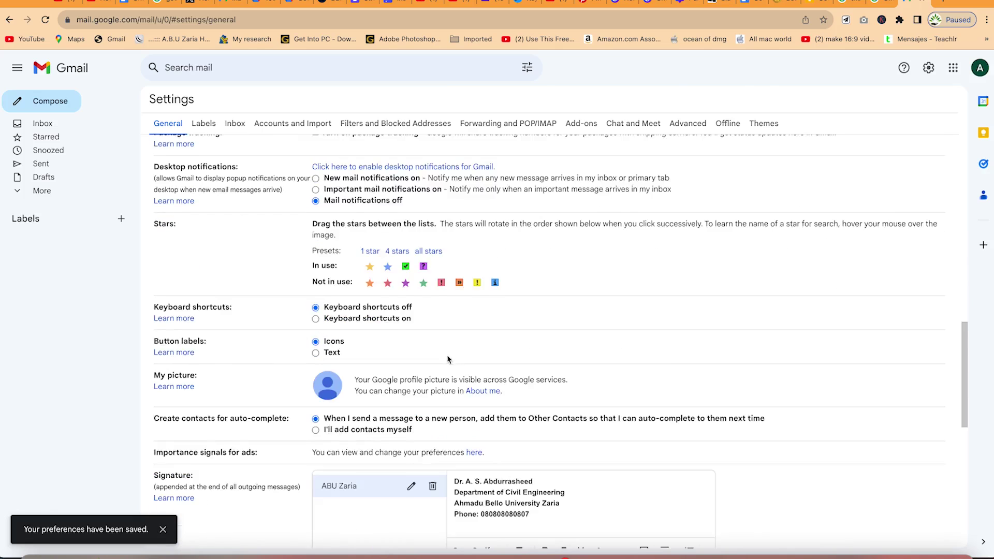
{"action": "scroll", "coordinate": [448, 359], "scroll_direction": "down", "scroll_amount": 10}
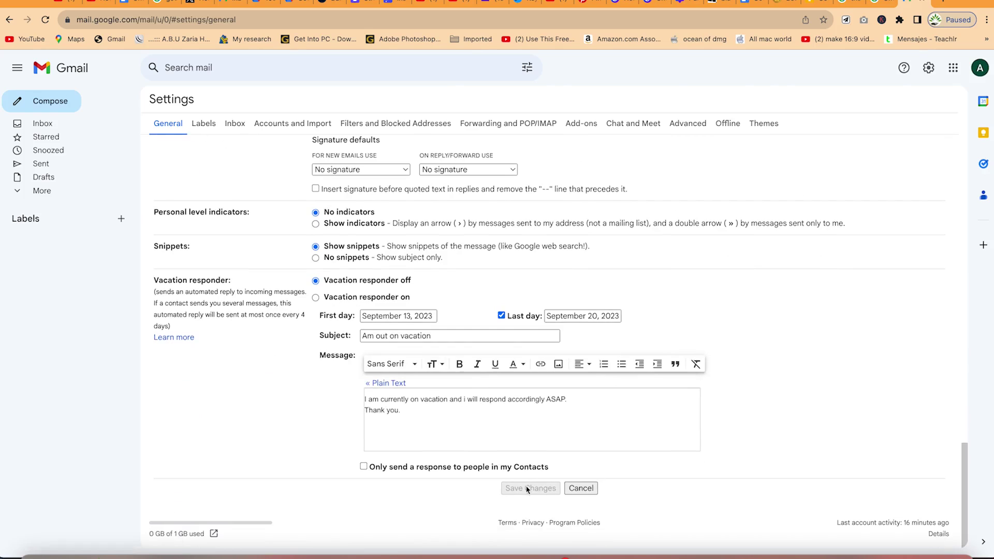
{"action": "scroll", "coordinate": [461, 389], "scroll_direction": "up", "scroll_amount": 20}
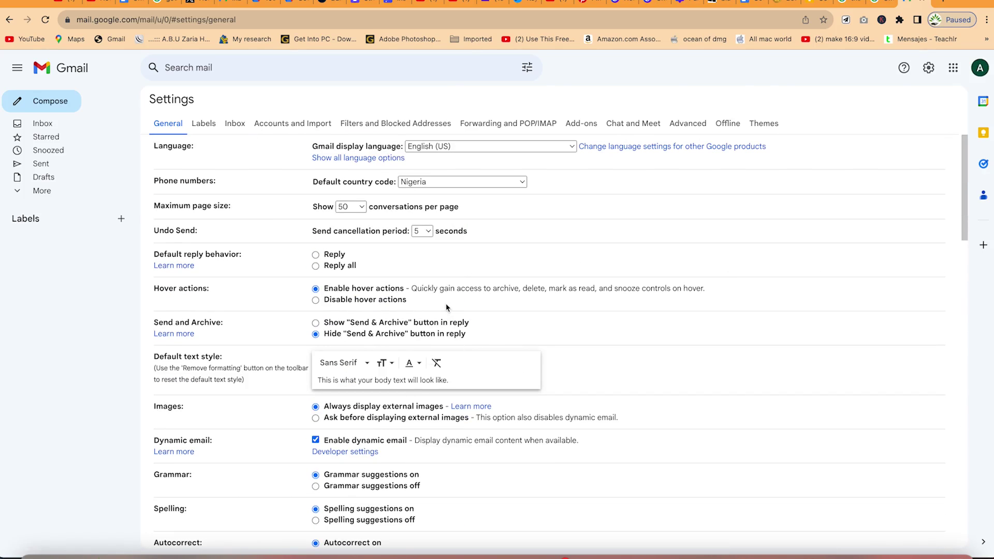
Browse the Labels, Inbox, Accounts, Filters, Forwarding and Add-ons settings tabs.
{"action": "left_click", "coordinate": [200, 123]}
{"action": "left_click", "coordinate": [236, 123]}
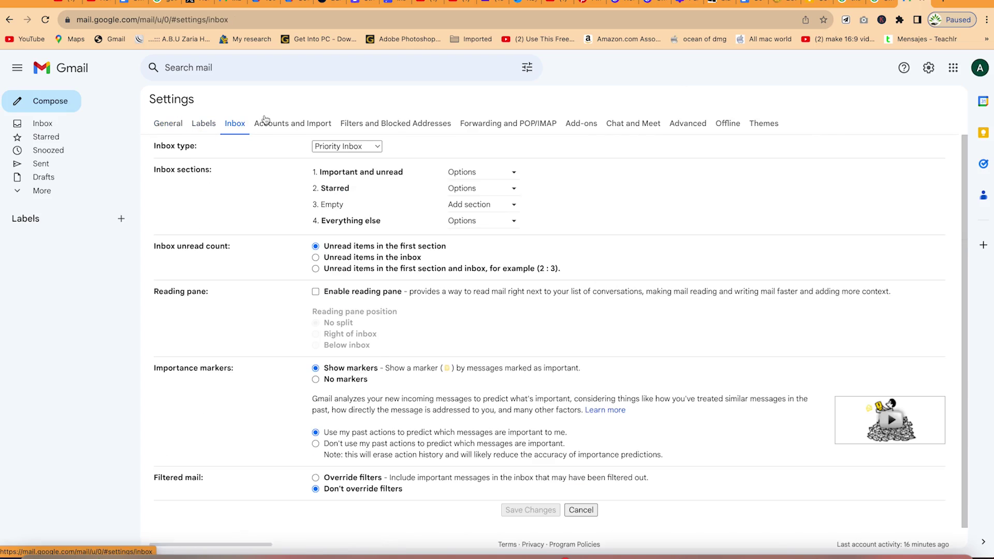
{"action": "left_click", "coordinate": [265, 122]}
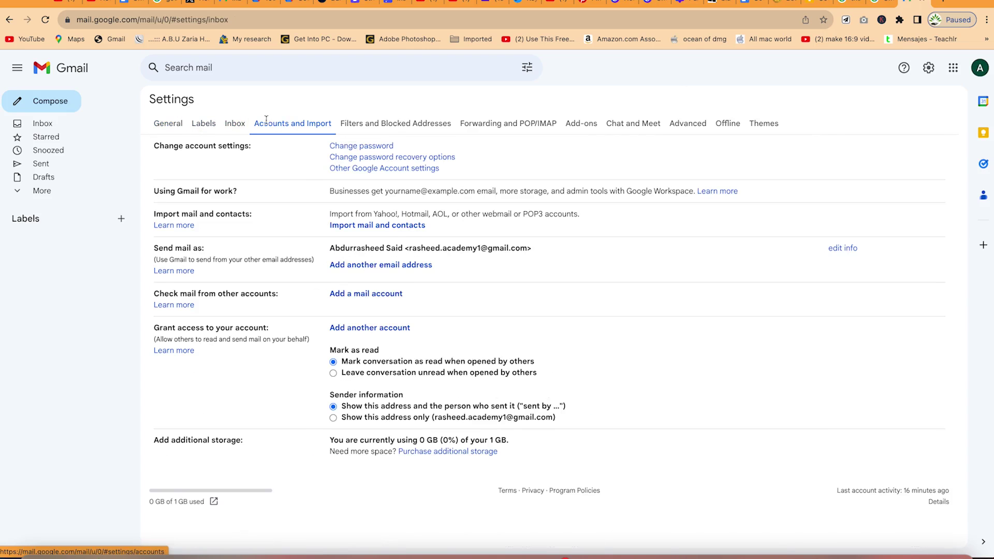
{"action": "left_click", "coordinate": [379, 123]}
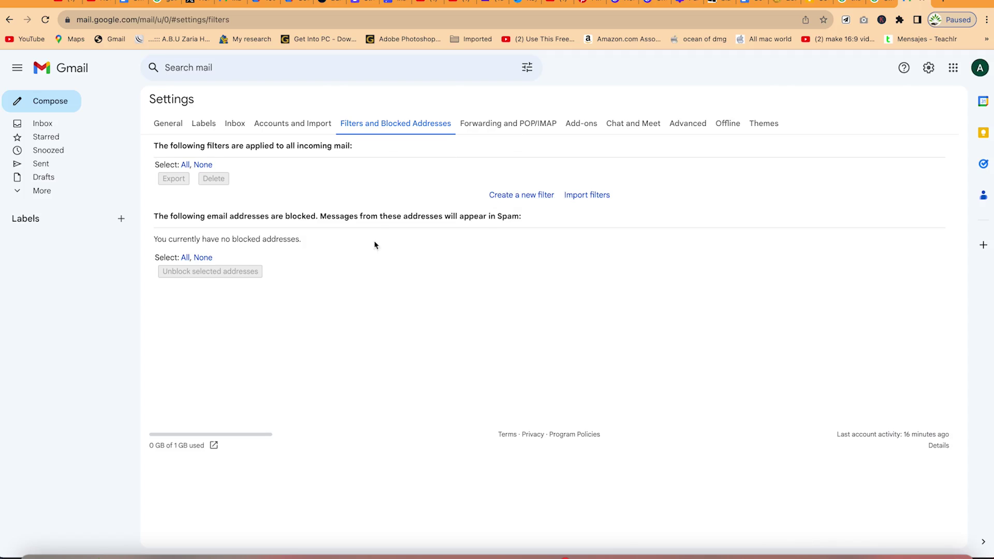
{"action": "left_click", "coordinate": [483, 130]}
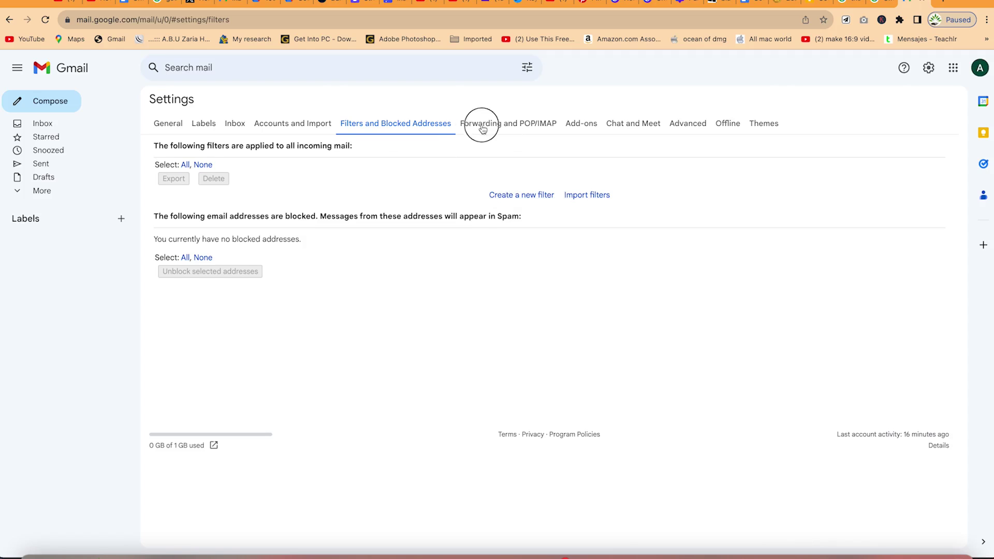
{"action": "left_click", "coordinate": [593, 121]}
Browse the Chat and Meet, Advanced, Offline and Themes tabs, then return to the inbox.
{"action": "left_click", "coordinate": [623, 124]}
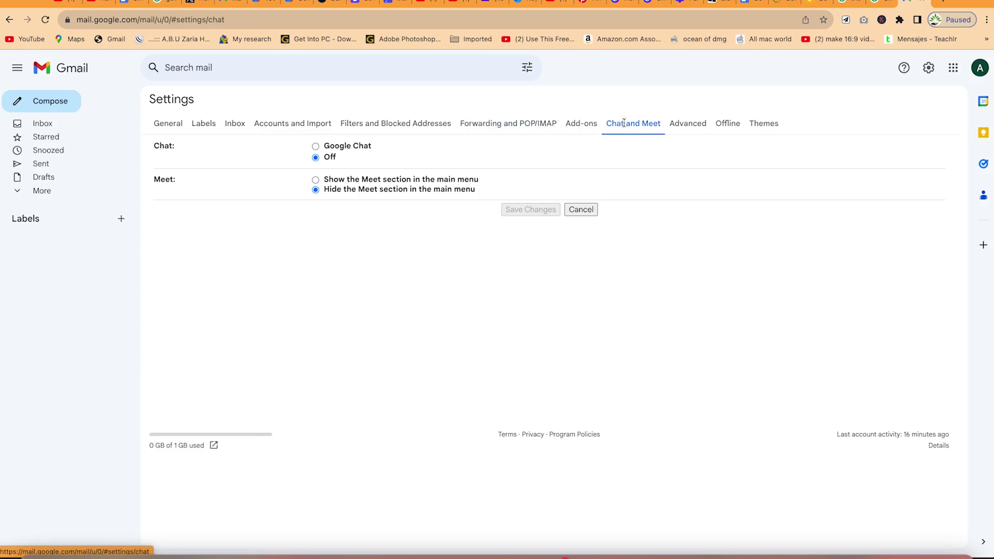
{"action": "left_click", "coordinate": [694, 126]}
{"action": "left_click", "coordinate": [724, 124]}
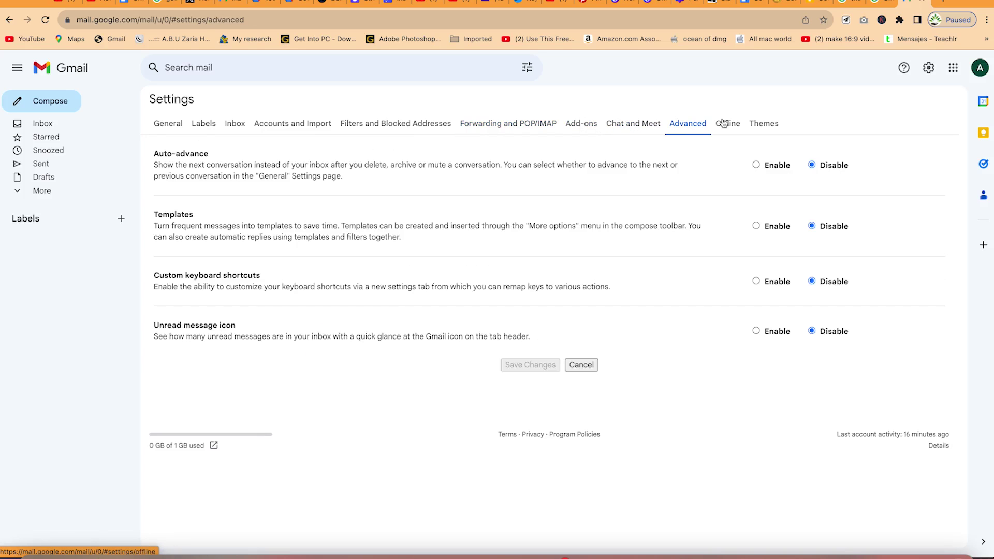
{"action": "left_click", "coordinate": [765, 125]}
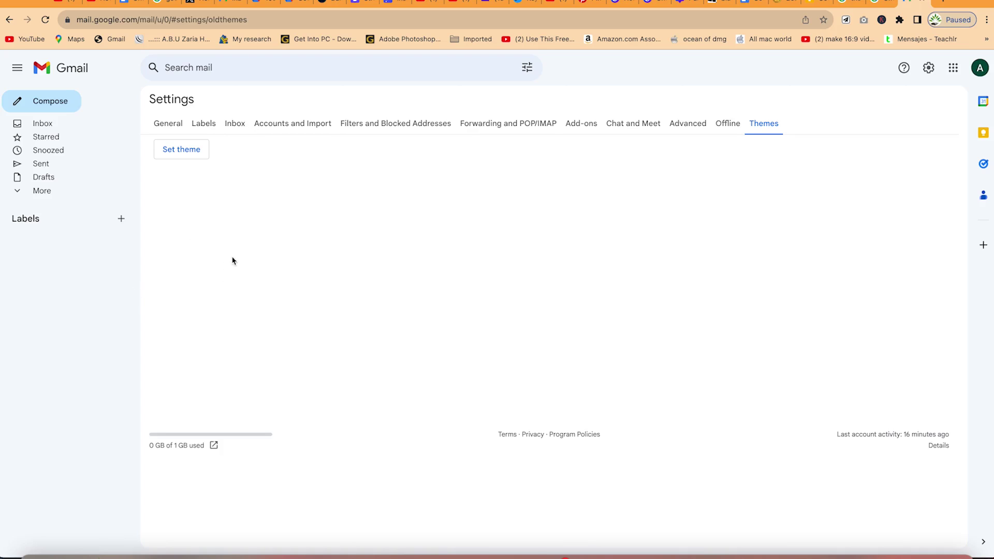
{"action": "key", "text": "g"}
{"action": "key", "text": "i"}
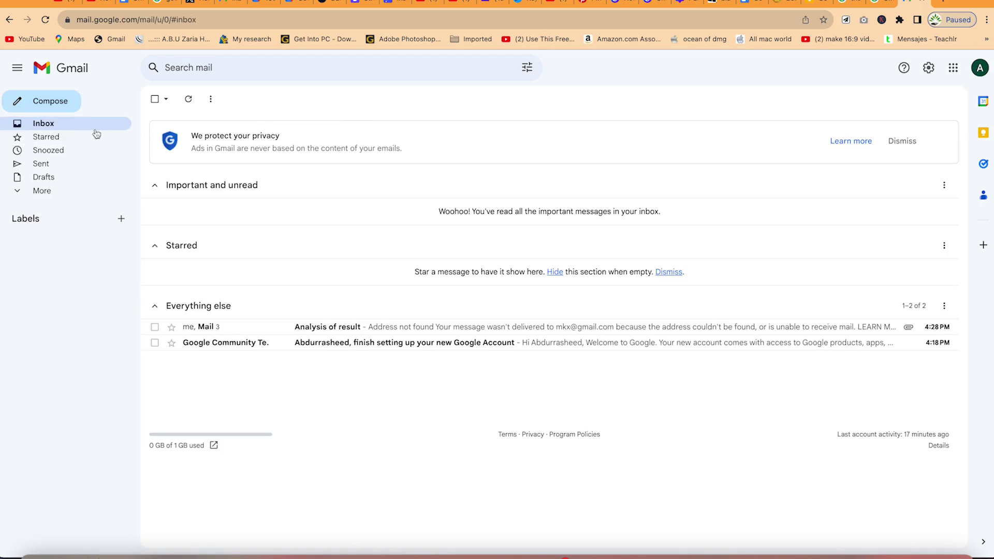